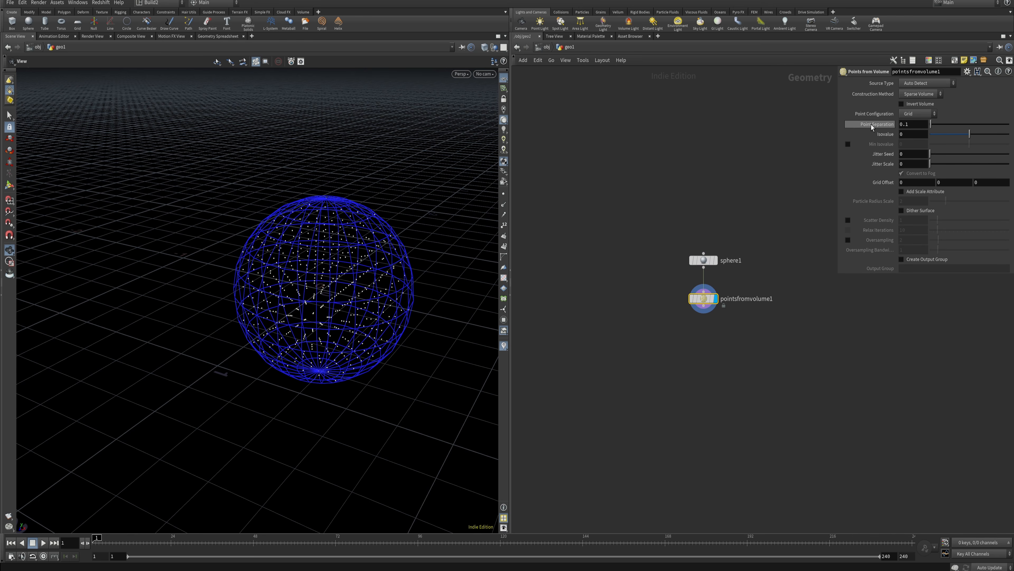
- Try point separations of 0.02 and 0.03 on the Points from Volume node and view the resulting point density
{"action": "left_click", "coordinate": [914, 124]}
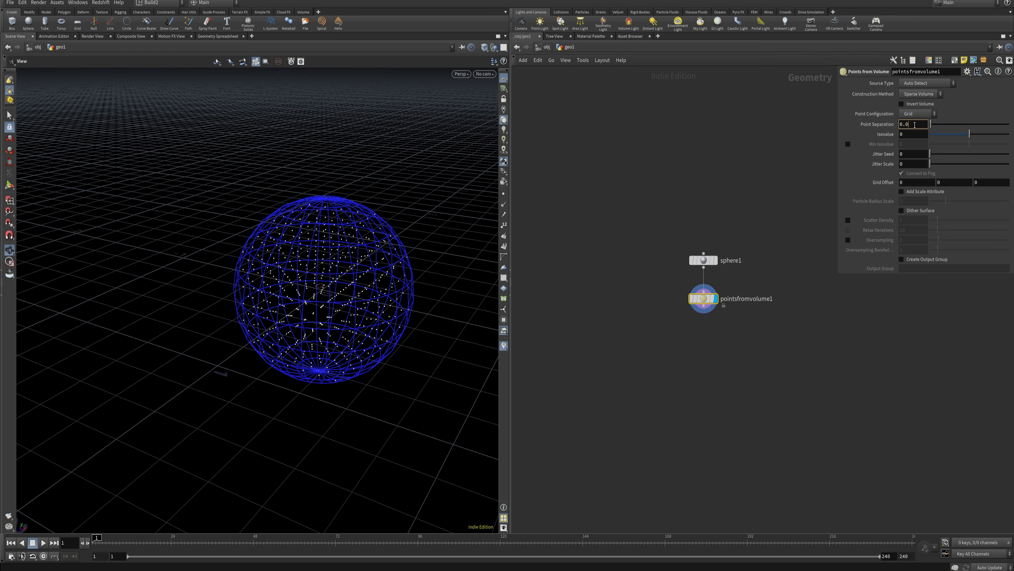
{"action": "key", "text": "Return"}
{"action": "left_click", "coordinate": [914, 124]}
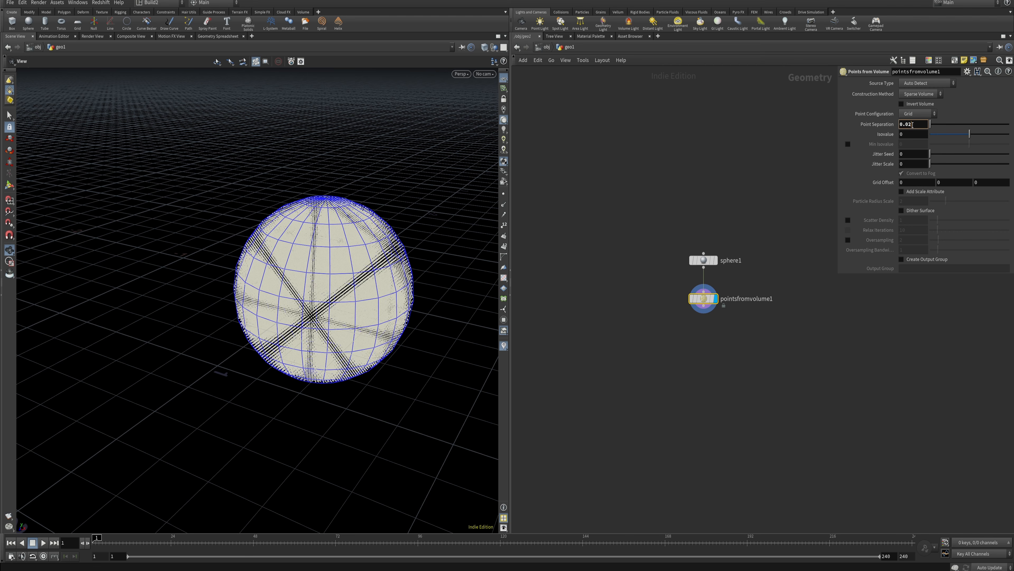
{"action": "type", "text": "3"}
{"action": "key", "text": "Return"}
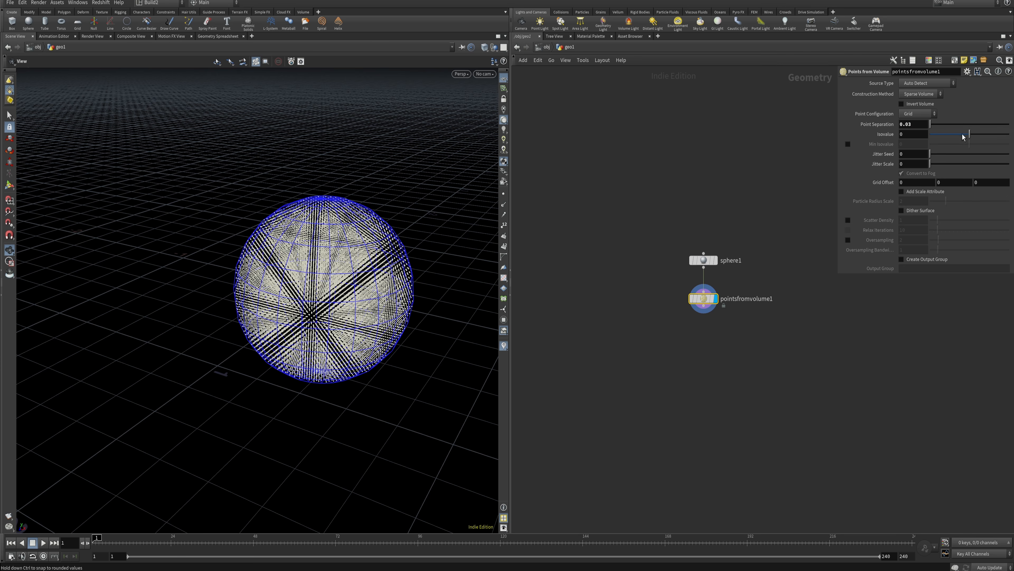
{"action": "left_click_drag", "start_coordinate": [369, 272], "coordinate": [297, 239]}
{"action": "left_click_drag", "start_coordinate": [325, 327], "coordinate": [316, 332]}
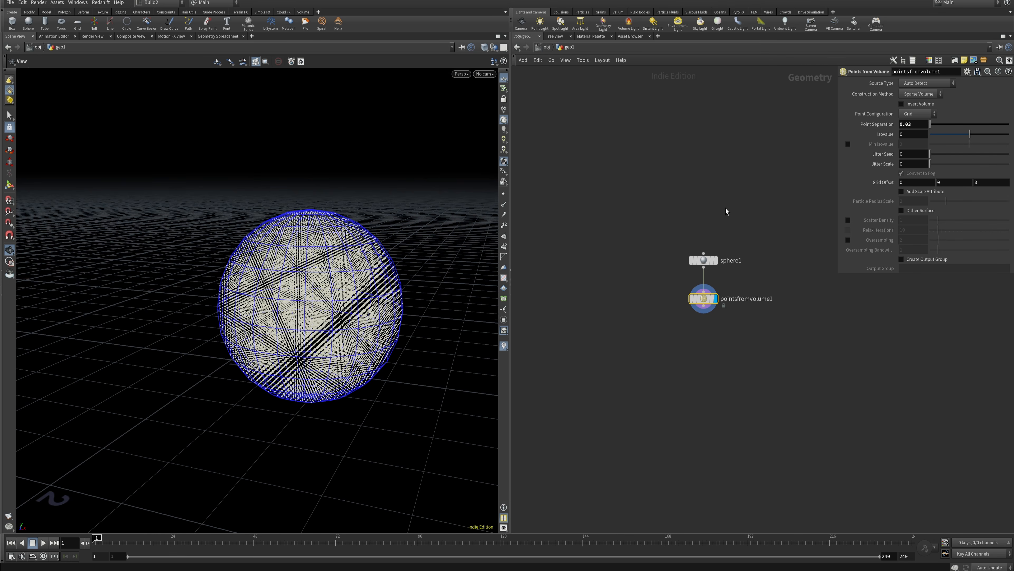
- Set the Points from Volume node's jitter scale to 10 and inspect the scattered points in the sphere
{"action": "left_click_drag", "start_coordinate": [930, 163], "coordinate": [1009, 168]}
{"action": "left_click_drag", "start_coordinate": [275, 240], "coordinate": [287, 287]}
{"action": "right_click_drag", "start_coordinate": [287, 287], "coordinate": [382, 288]}
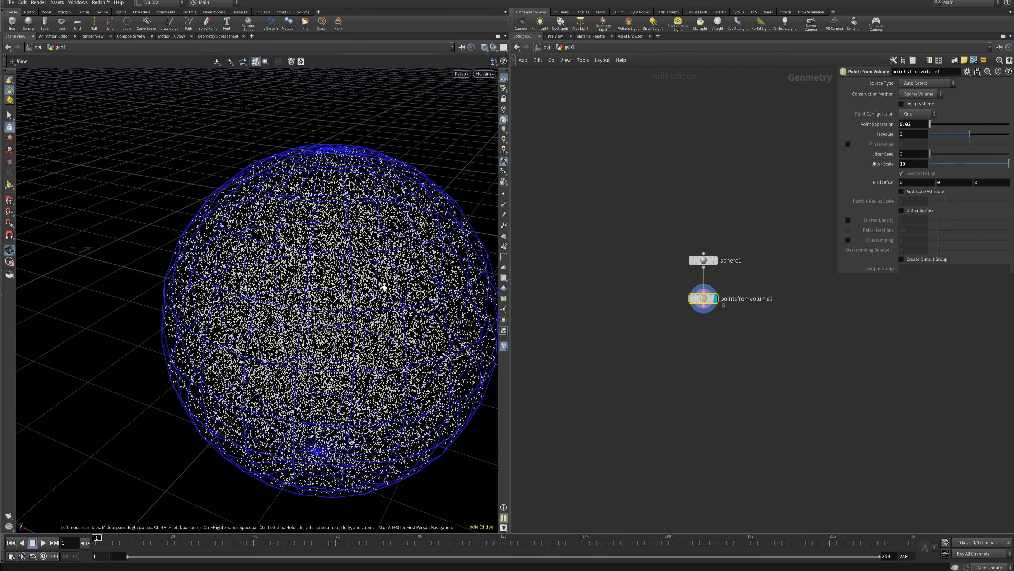
{"action": "left_click_drag", "start_coordinate": [382, 288], "coordinate": [397, 341]}
{"action": "right_click_drag", "start_coordinate": [429, 341], "coordinate": [365, 359]}
{"action": "middle_click_drag", "start_coordinate": [395, 340], "coordinate": [349, 254]}
{"action": "right_click_drag", "start_coordinate": [376, 245], "coordinate": [365, 248]}
- Set the Points from Volume node's point separation to 0.02
{"action": "left_click", "coordinate": [915, 124]}
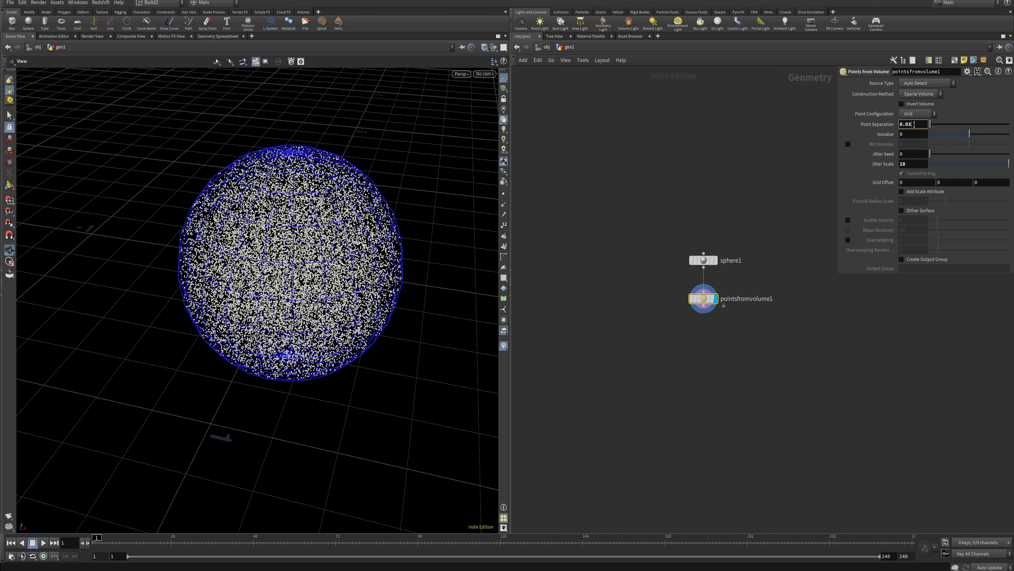
{"action": "type", "text": "2"}
{"action": "key", "text": "Return"}
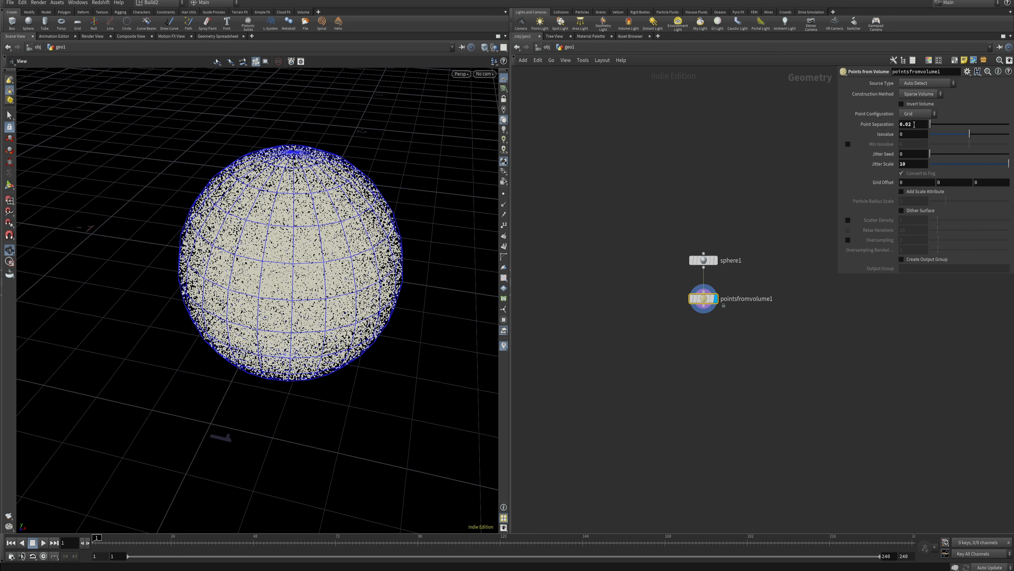
{"action": "left_click_drag", "start_coordinate": [356, 287], "coordinate": [354, 256]}
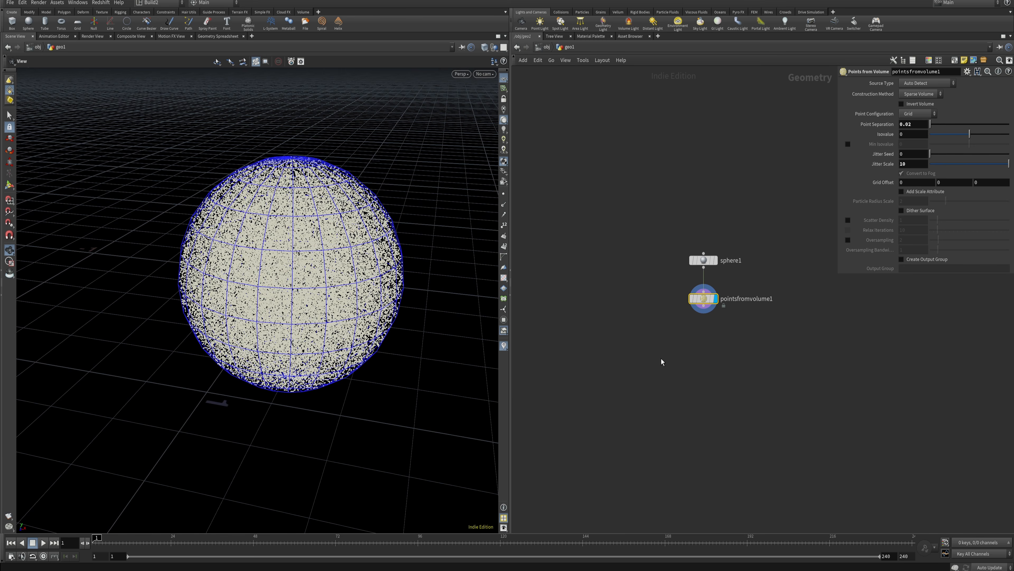
{"action": "left_click_drag", "start_coordinate": [352, 297], "coordinate": [361, 279]}
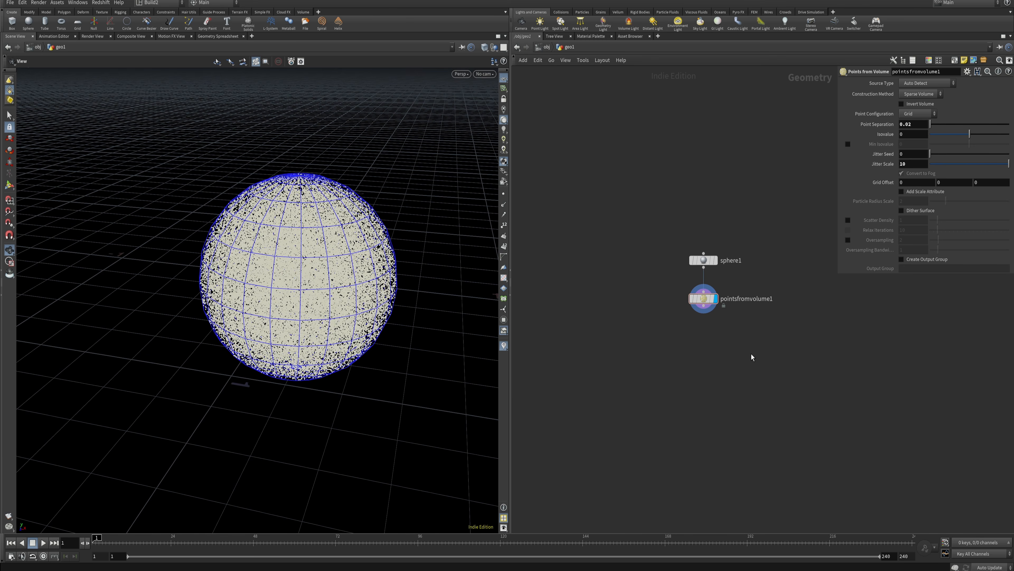
- Add a Null node, connect it below the Points from Volume node, and rename it source_out
{"action": "key", "text": "Tab"}
{"action": "type", "text": "null"}
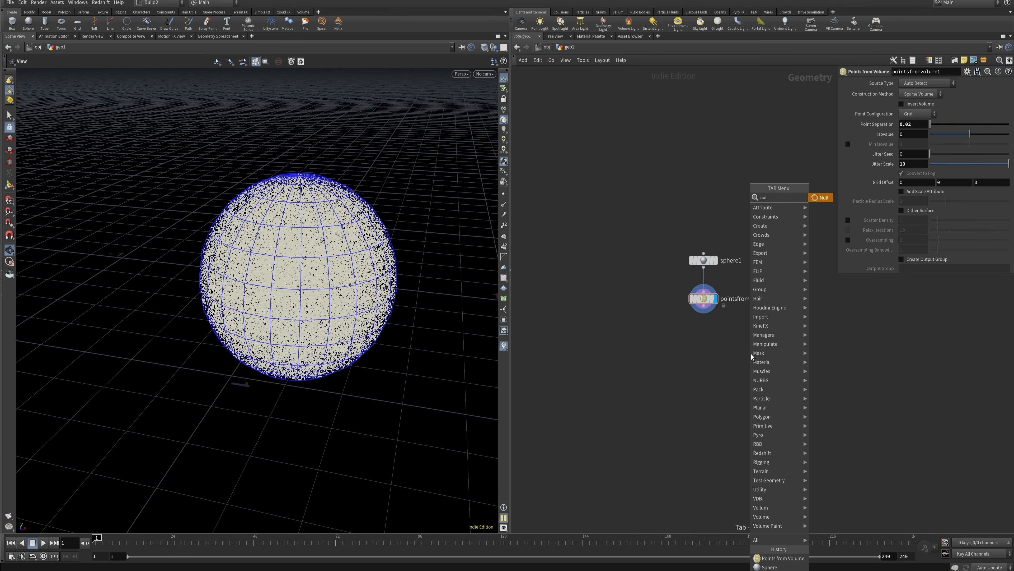
{"action": "key", "text": "Return"}
{"action": "left_click", "coordinate": [707, 359]}
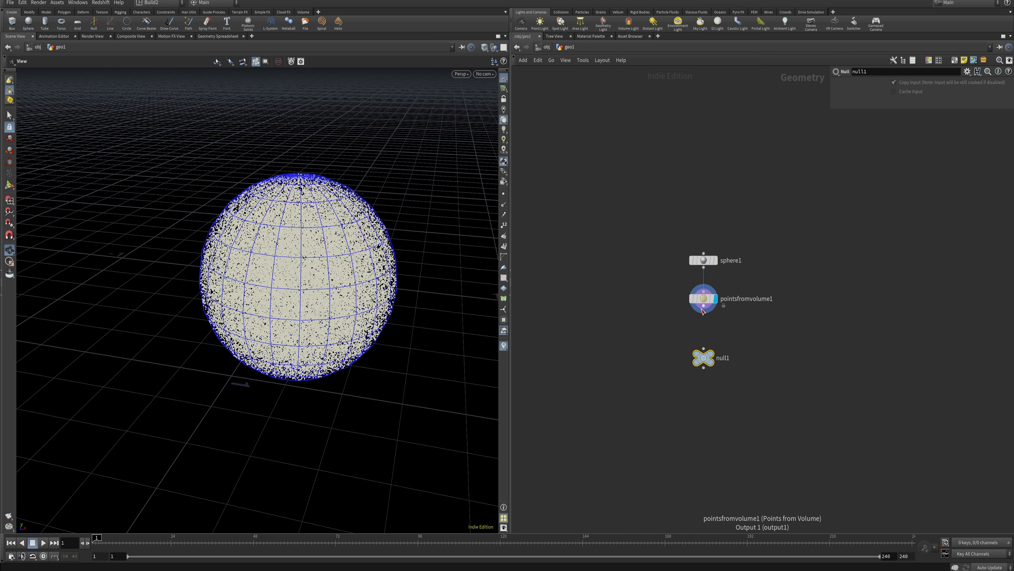
{"action": "left_click_drag", "start_coordinate": [703, 306], "coordinate": [701, 386]}
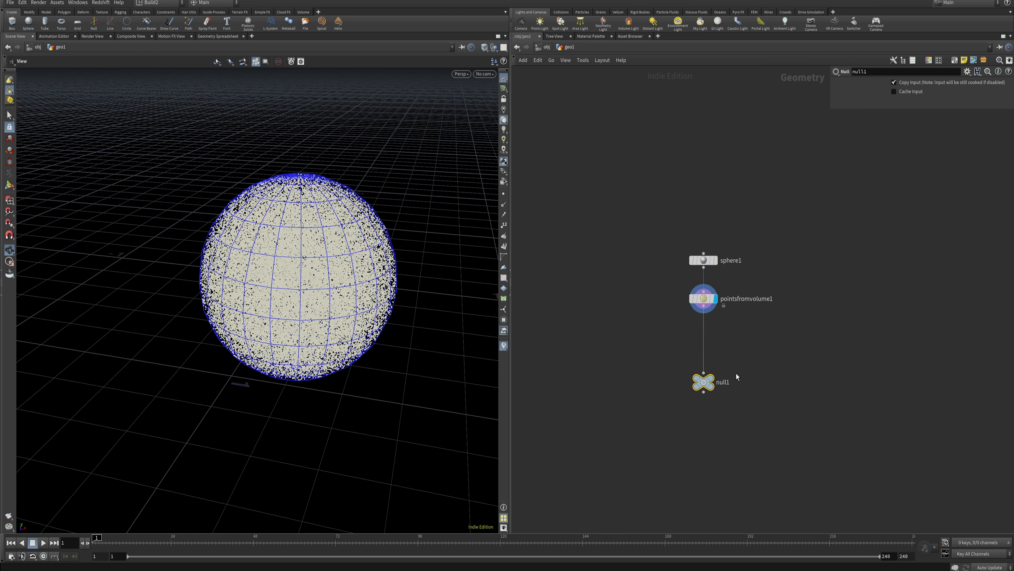
{"action": "left_click", "coordinate": [724, 382]}
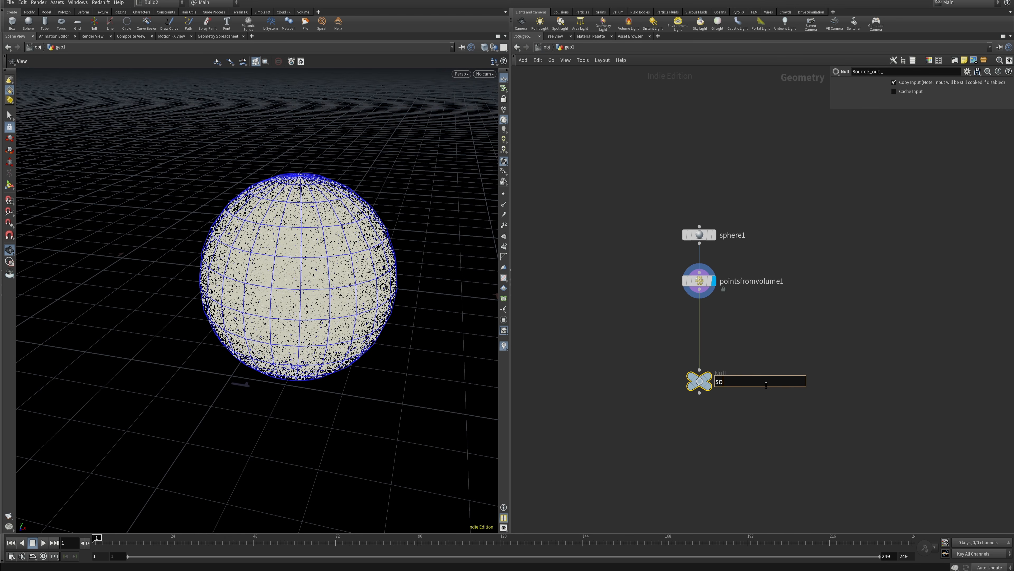
{"action": "key", "text": "Return"}
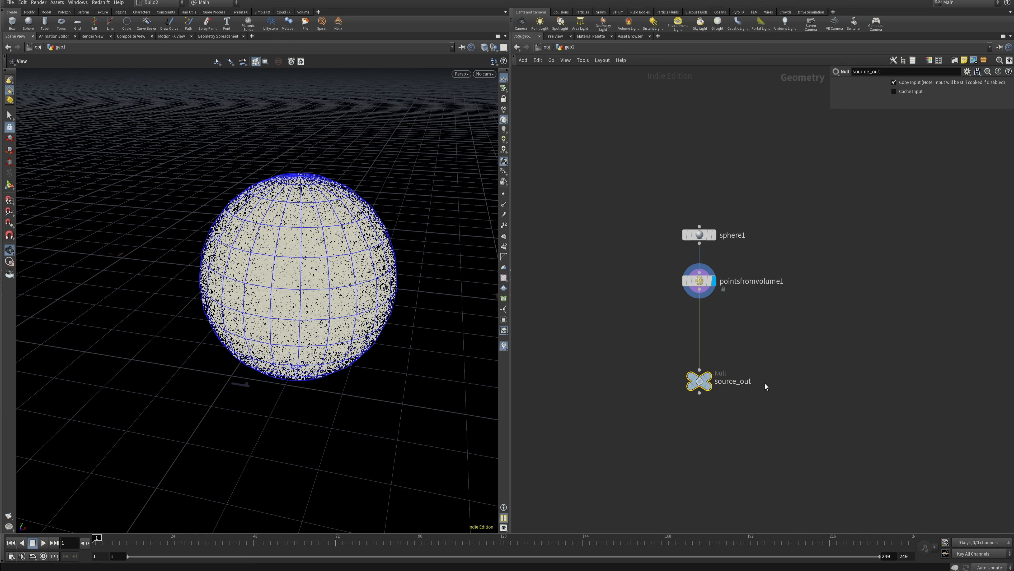
- Insert a Point Velocity node between pointsfromvolume1 and source_out and display its output
{"action": "middle_click_drag", "start_coordinate": [672, 364], "coordinate": [633, 331]}
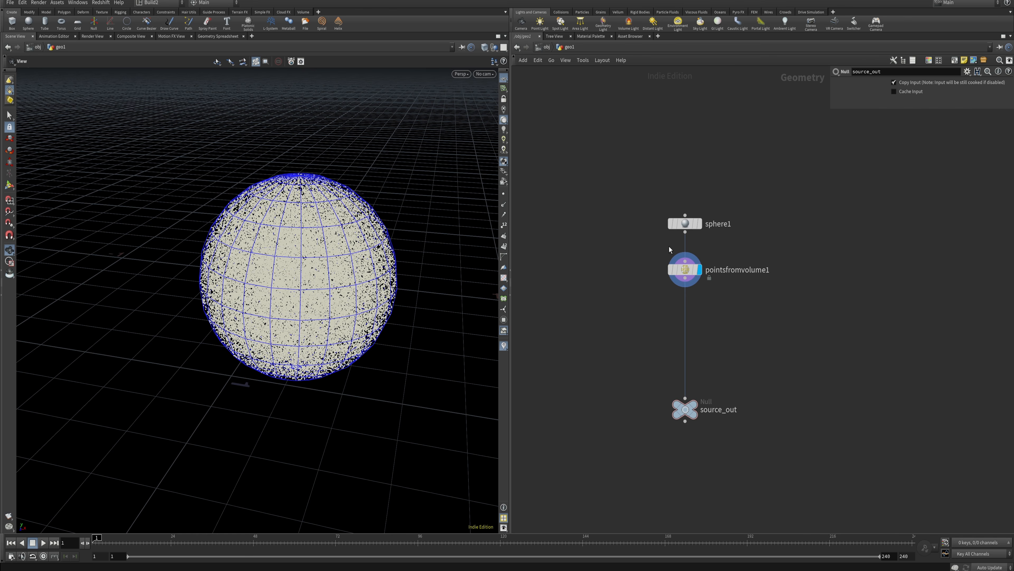
{"action": "key", "text": "Tab"}
{"action": "type", "text": "po"}
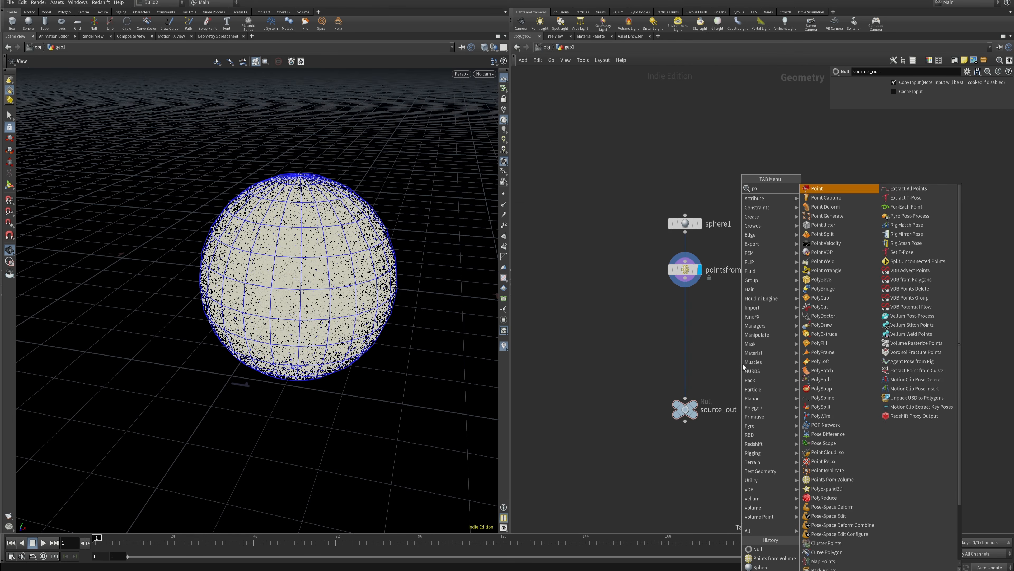
{"action": "type", "text": "int"}
{"action": "key", "text": "Down"}
{"action": "key", "text": "Down"}
{"action": "key", "text": "Down"}
{"action": "key", "text": "Down"}
{"action": "key", "text": "Down"}
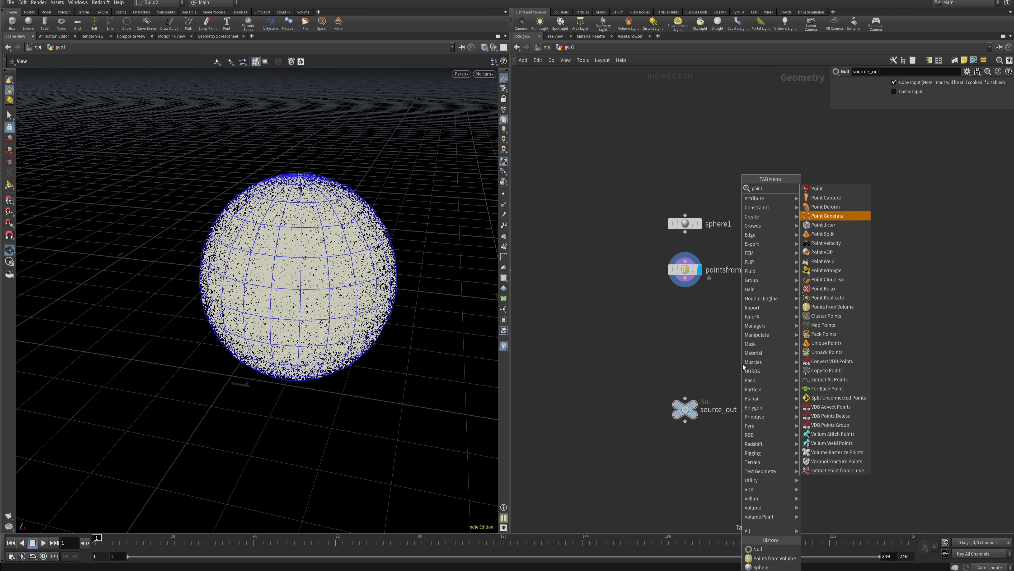
{"action": "key", "text": "Return"}
{"action": "left_click", "coordinate": [702, 341]}
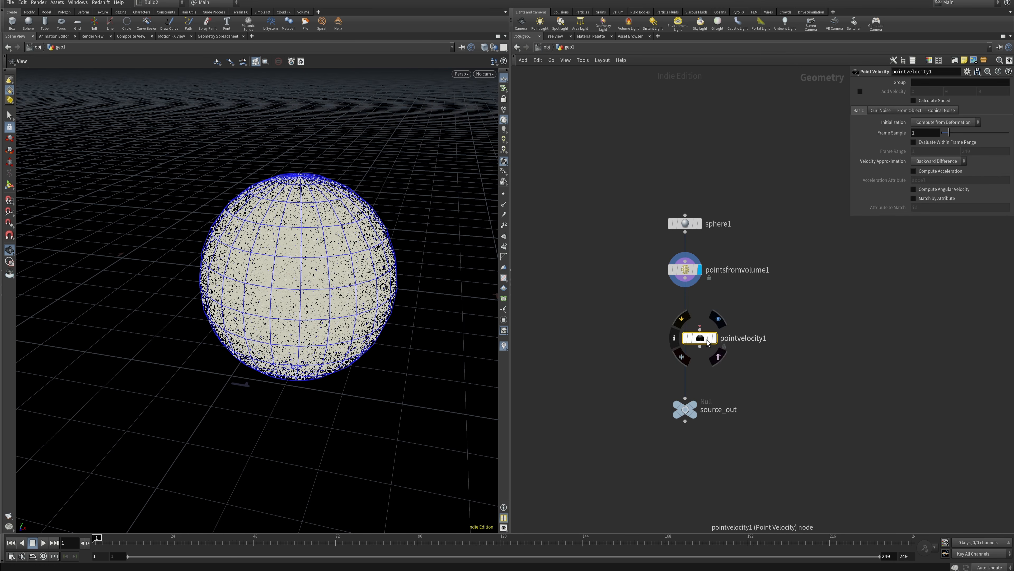
{"action": "left_click_drag", "start_coordinate": [313, 246], "coordinate": [304, 249]}
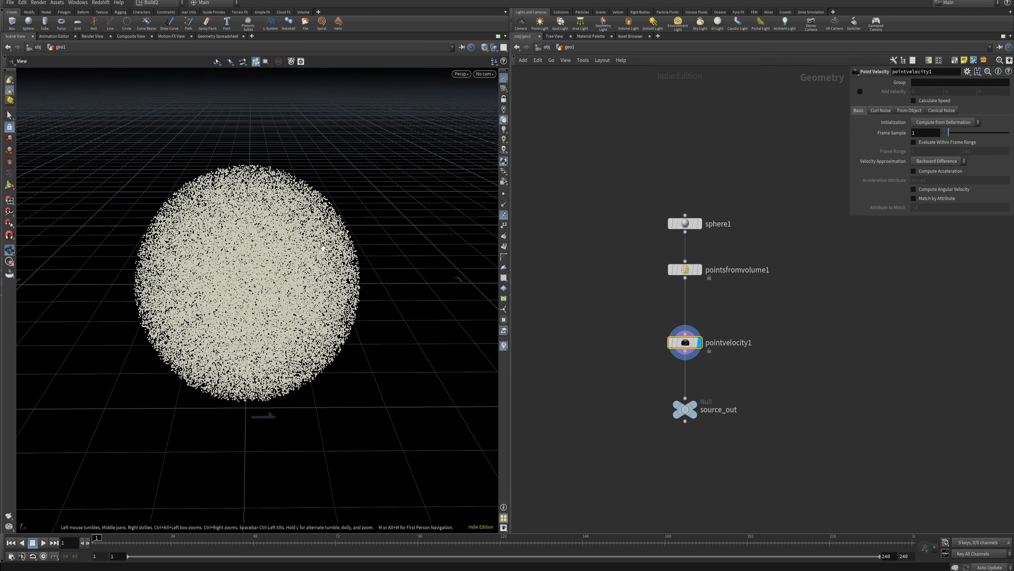
- Enable curl noise on the Point Velocity node and inspect the velocity vectors around the sphere
{"action": "left_click", "coordinate": [881, 110]}
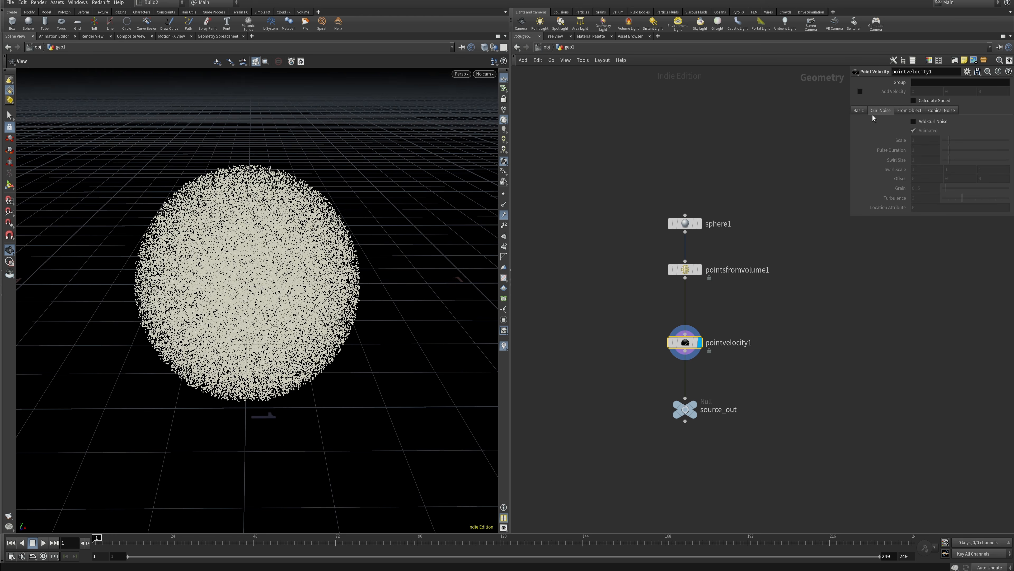
{"action": "left_click", "coordinate": [913, 122]}
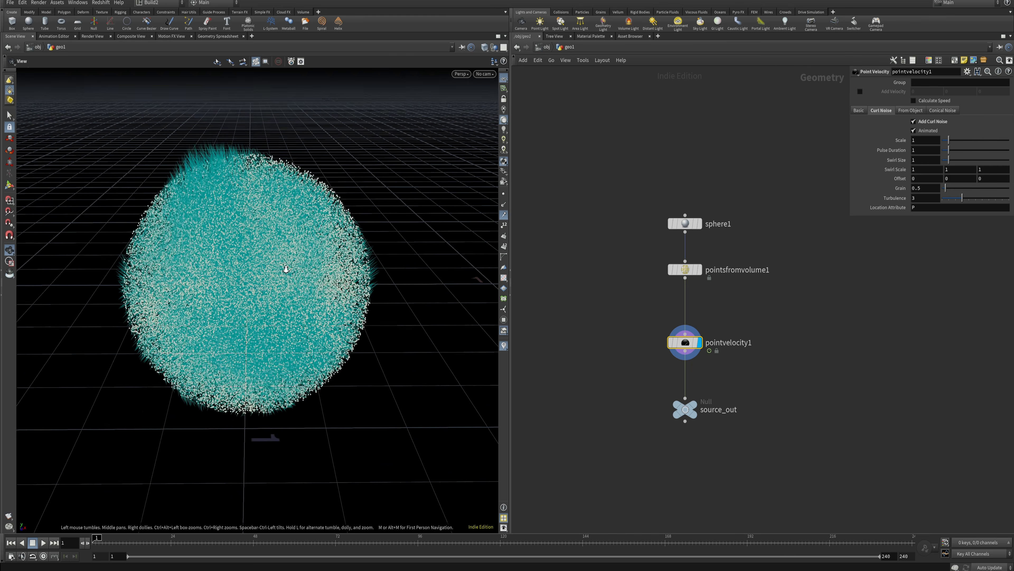
{"action": "left_click_drag", "start_coordinate": [285, 263], "coordinate": [342, 246]}
{"action": "right_click_drag", "start_coordinate": [343, 246], "coordinate": [272, 290]}
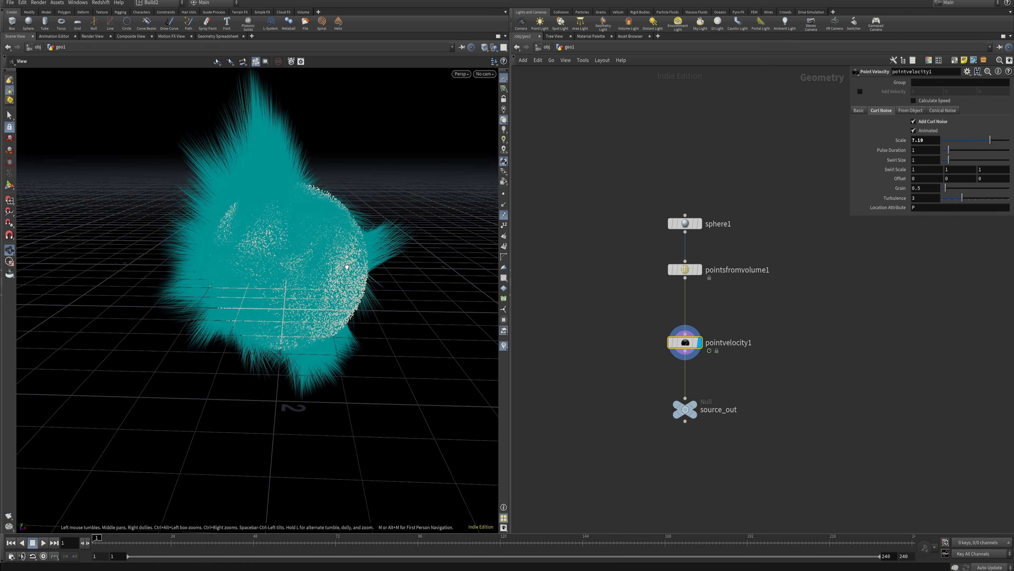
- Try a curl noise scale of about 7.19, inspect the velocities from several angles, and reset the scale to 1
{"action": "left_click_drag", "start_coordinate": [304, 256], "coordinate": [361, 260]}
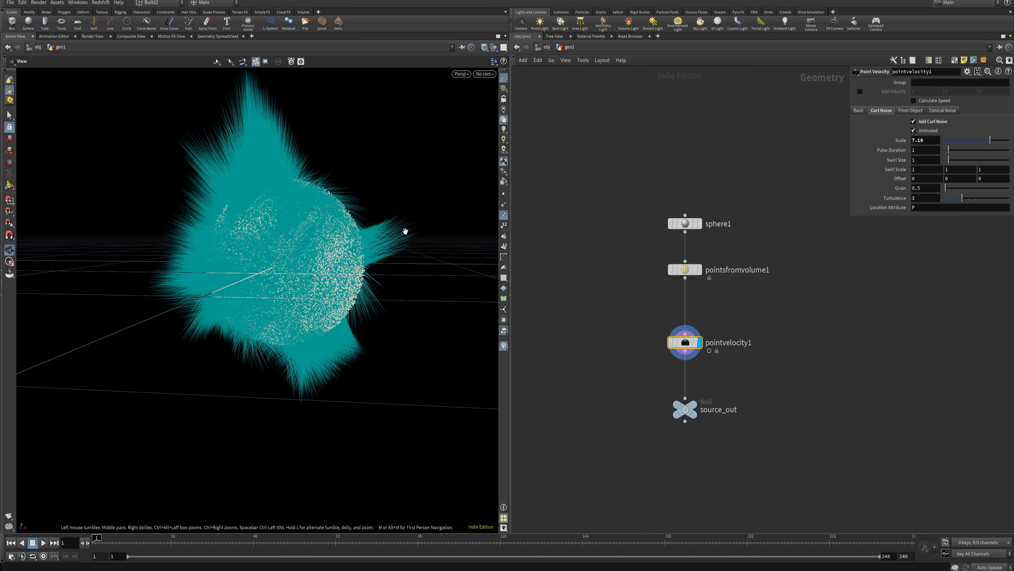
{"action": "left_click_drag", "start_coordinate": [284, 112], "coordinate": [356, 281]}
{"action": "double_click", "coordinate": [927, 140]}
{"action": "type", "text": "1"}
{"action": "key", "text": "Return"}
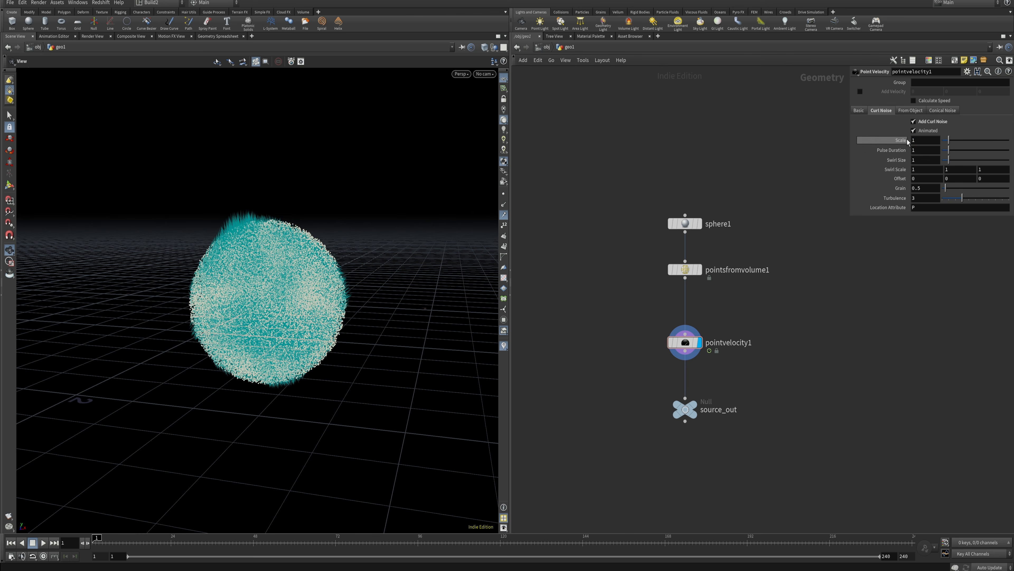
- Raise the curl noise scale to about 3.64 and set its swirl size to 0.6
{"action": "mouse_move", "coordinate": [949, 140]}
{"action": "left_mouse_down"}
{"action": "mouse_move", "coordinate": [967, 143]}
{"action": "mouse_move", "coordinate": [958, 160]}
{"action": "mouse_move", "coordinate": [966, 160]}
{"action": "mouse_move", "coordinate": [950, 160]}
{"action": "left_mouse_up"}
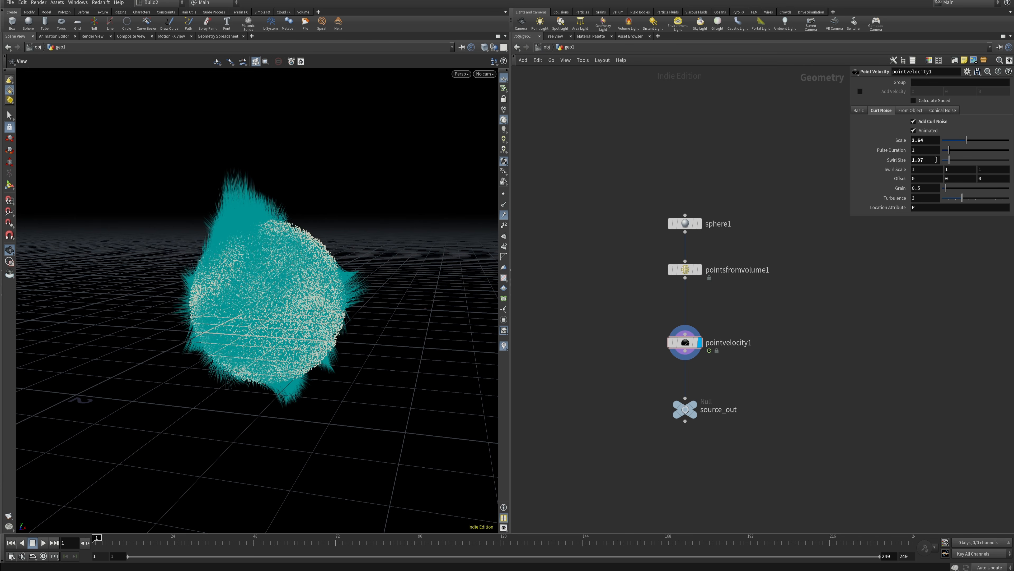
{"action": "double_click", "coordinate": [936, 160]}
{"action": "key", "text": "Return"}
{"action": "left_click", "coordinate": [928, 162]}
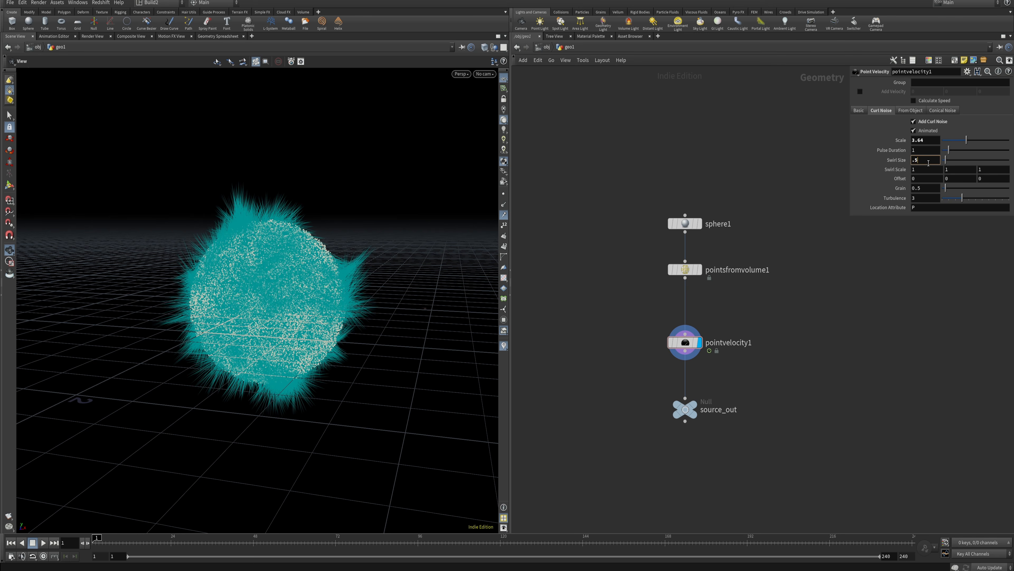
{"action": "key", "text": "BackSpace"}
{"action": "type", "text": "6"}
{"action": "key", "text": "Return"}
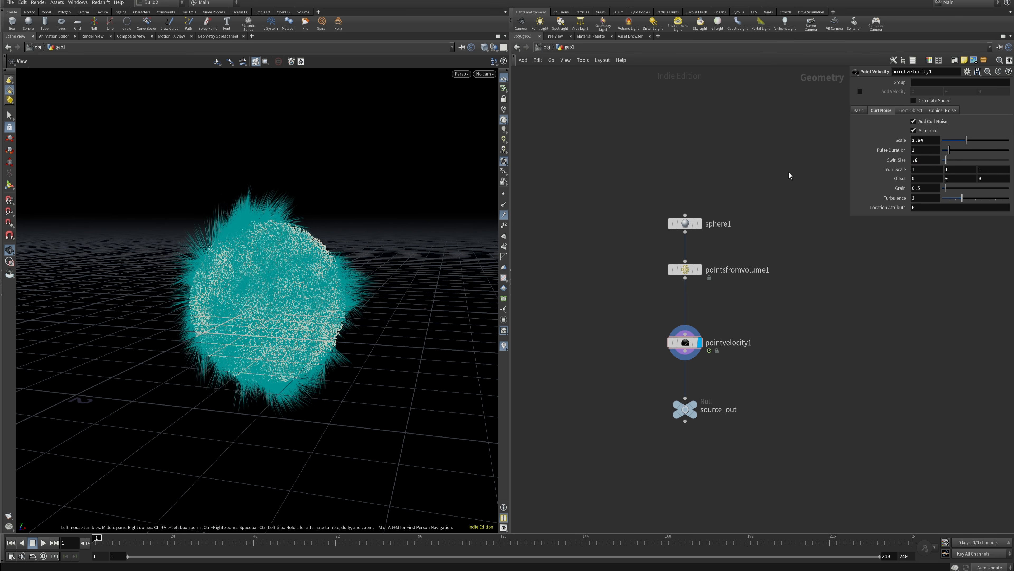
- Set the curl noise scale to 1
{"action": "left_click_drag", "start_coordinate": [933, 140], "coordinate": [901, 141]}
{"action": "type", "text": "1"}
{"action": "key", "text": "Return"}
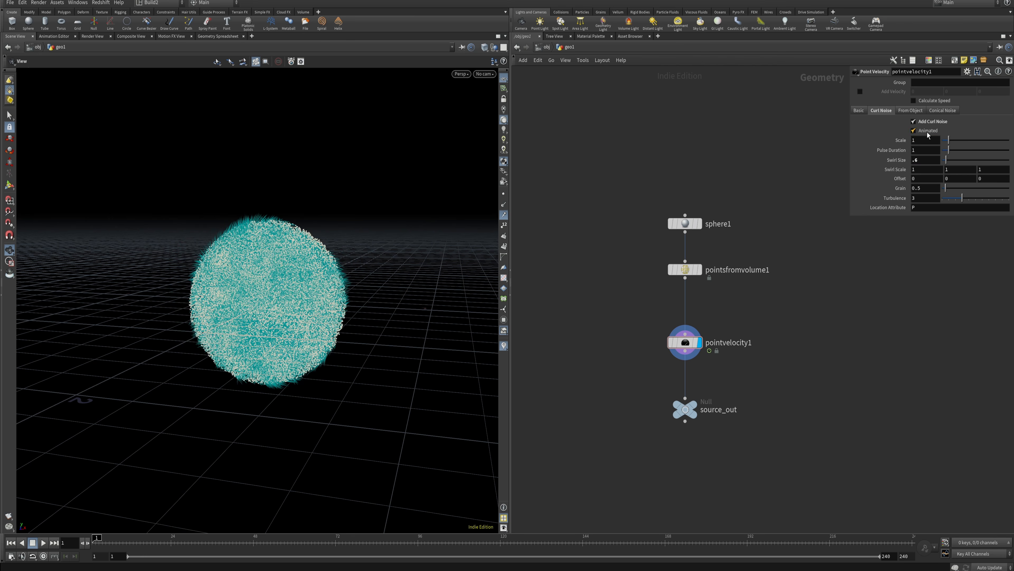
- Enable conical noise on the Point Velocity node and try a scale of 6.8 with cone angles of 180 and 0
{"action": "left_click", "coordinate": [942, 110]}
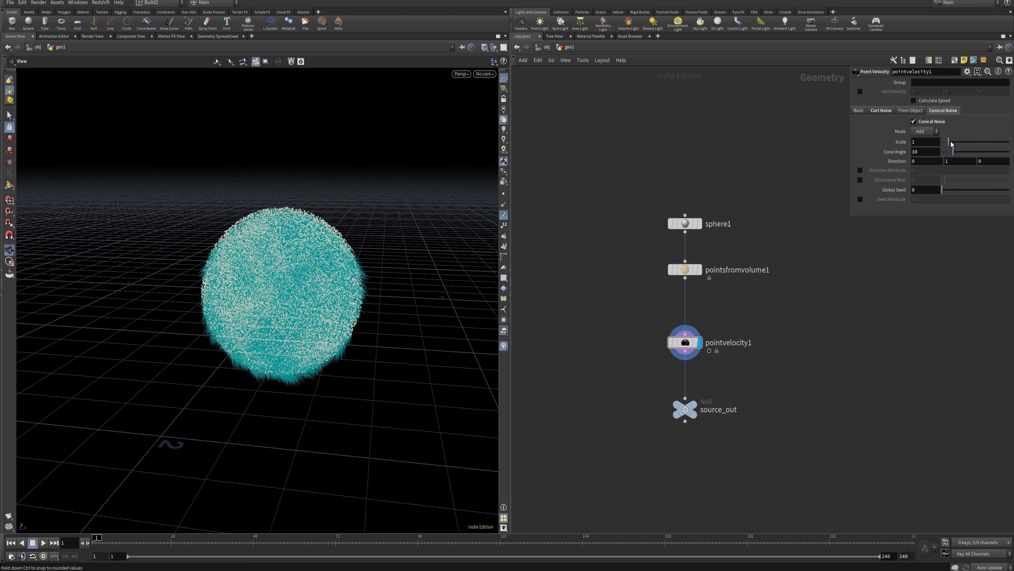
{"action": "left_click_drag", "start_coordinate": [950, 143], "coordinate": [1008, 152]}
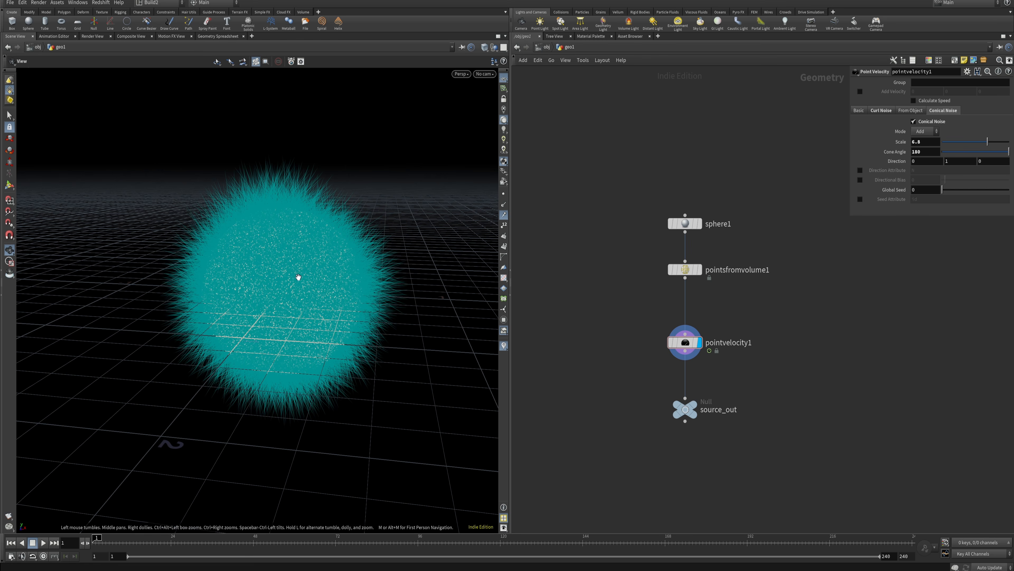
{"action": "left_click_drag", "start_coordinate": [1008, 153], "coordinate": [924, 161]}
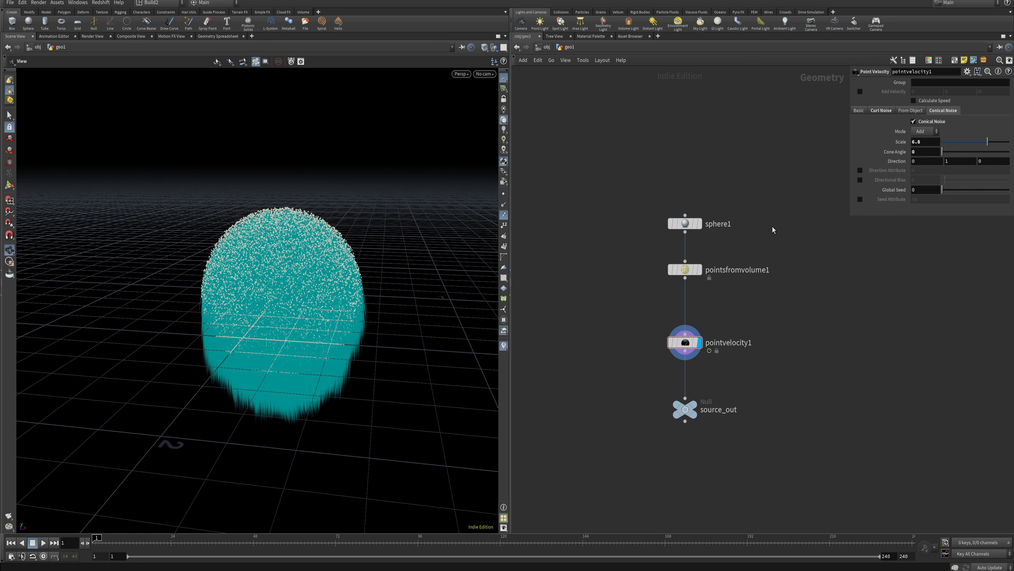
{"action": "left_click_drag", "start_coordinate": [294, 347], "coordinate": [267, 321]}
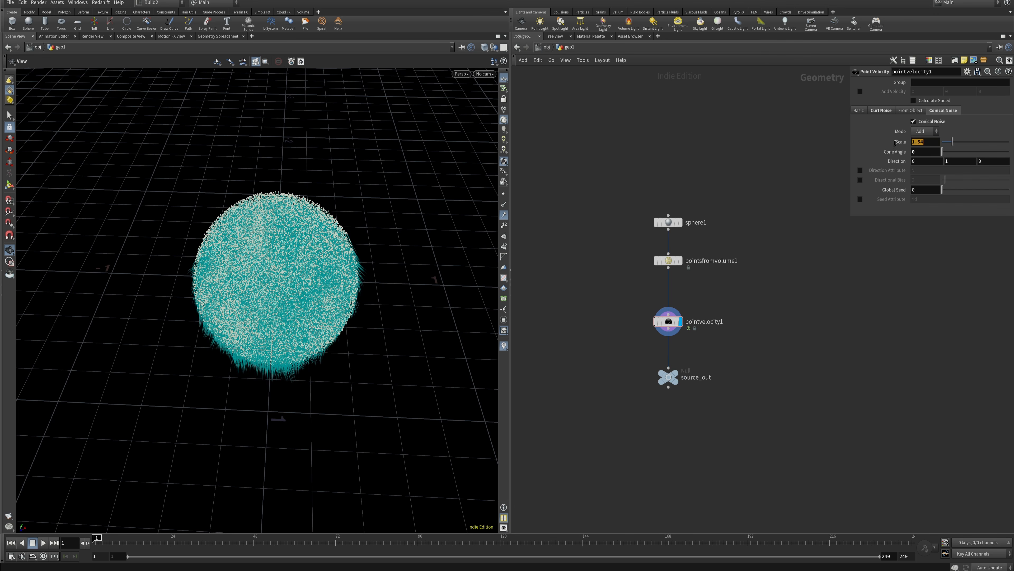
- Set the conical noise scale to 1 and cone angle to about 34.9, and return to the curl noise settings
{"action": "left_click", "coordinate": [926, 141]}
{"action": "type", "text": "1"}
{"action": "key", "text": "Return"}
{"action": "left_click_drag", "start_coordinate": [304, 279], "coordinate": [290, 234]}
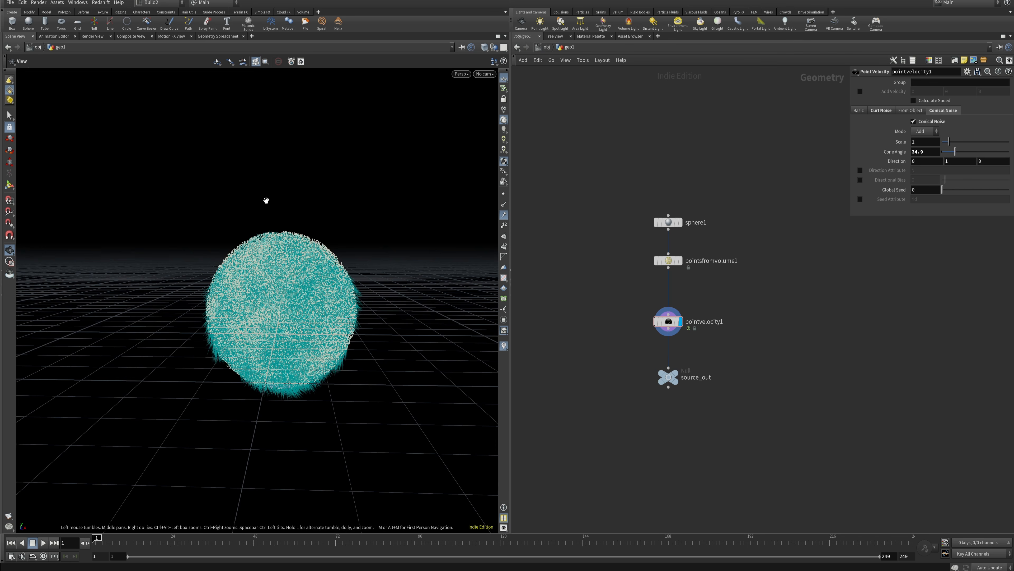
{"action": "left_click_drag", "start_coordinate": [285, 169], "coordinate": [345, 337]}
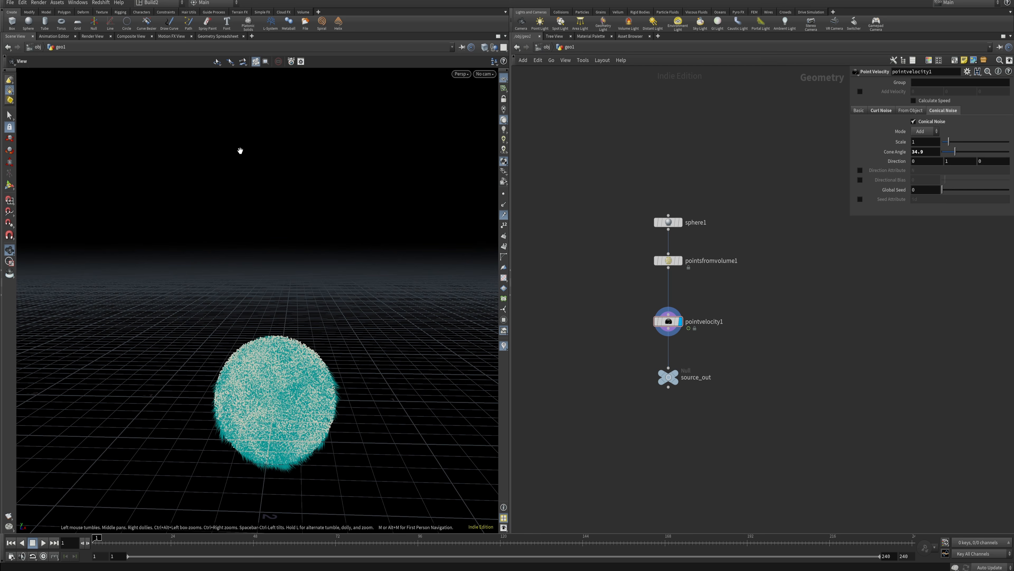
{"action": "left_click", "coordinate": [881, 111]}
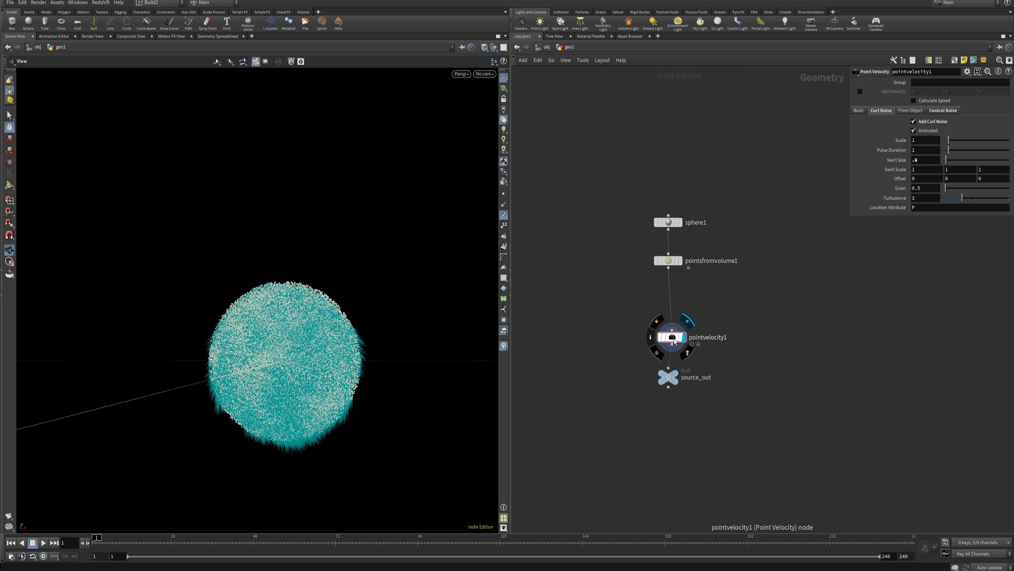
- Align the Point Velocity node in the network and compare its output with the plain Points from Volume output
{"action": "left_click_drag", "start_coordinate": [672, 338], "coordinate": [669, 338]}
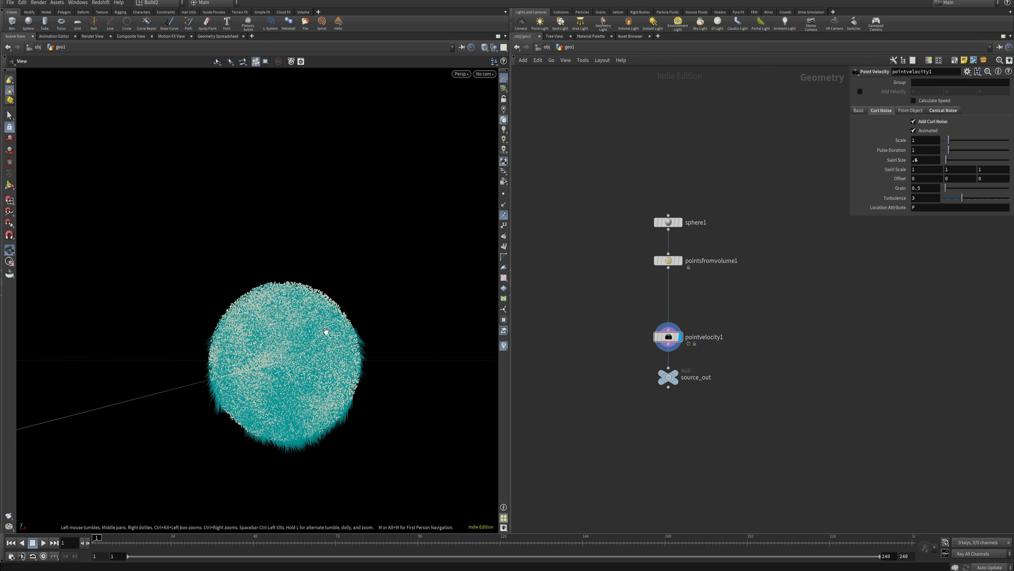
{"action": "left_click_drag", "start_coordinate": [326, 331], "coordinate": [337, 345]}
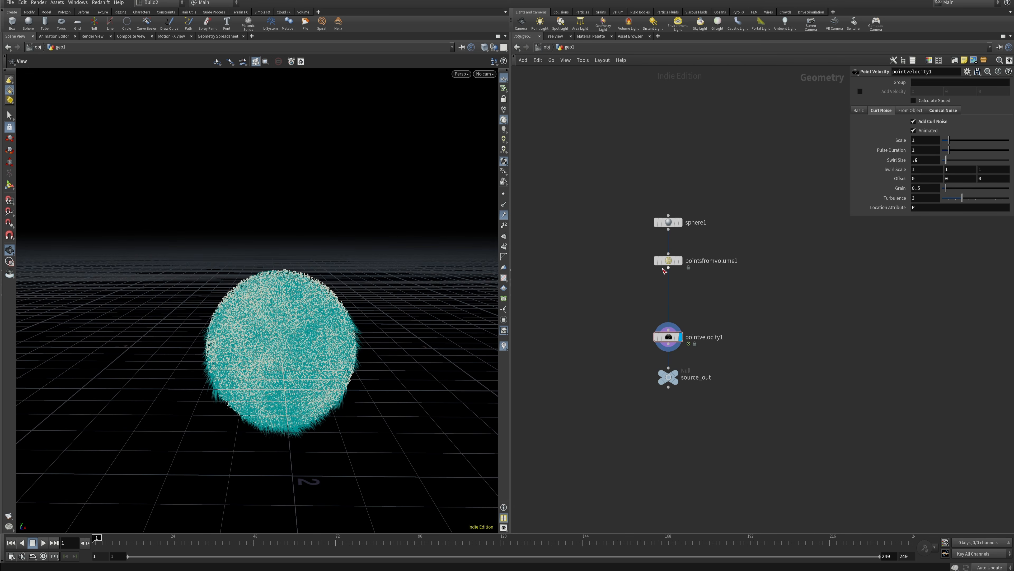
{"action": "left_click", "coordinate": [680, 260]}
{"action": "left_click_drag", "start_coordinate": [340, 314], "coordinate": [352, 322]}
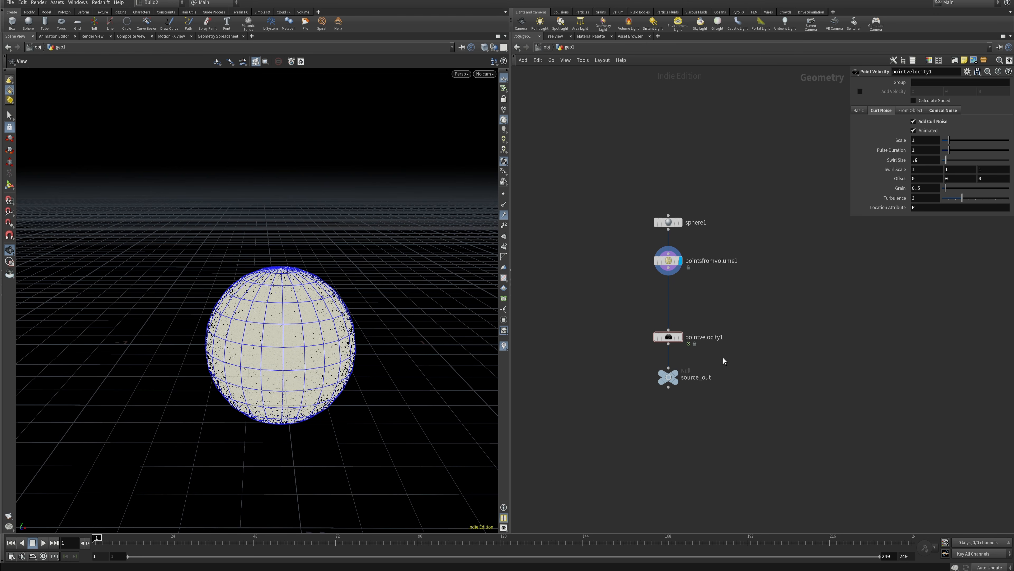
{"action": "left_click", "coordinate": [680, 336]}
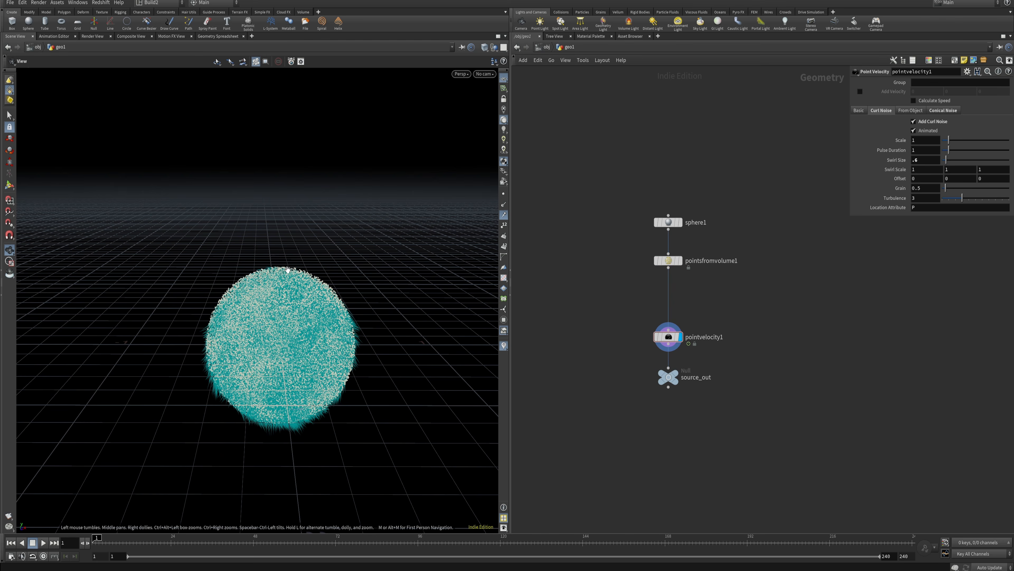
{"action": "left_click", "coordinate": [680, 261]}
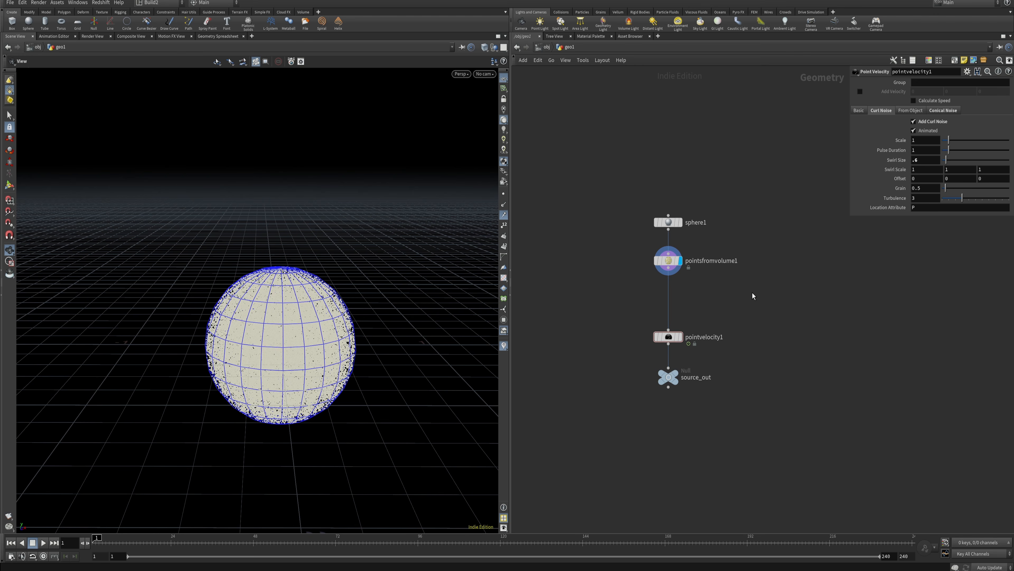
- Duplicate the Points from Volume node beside the original and set the copy's point separation to 0.3
{"action": "mouse_move", "coordinate": [676, 262]}
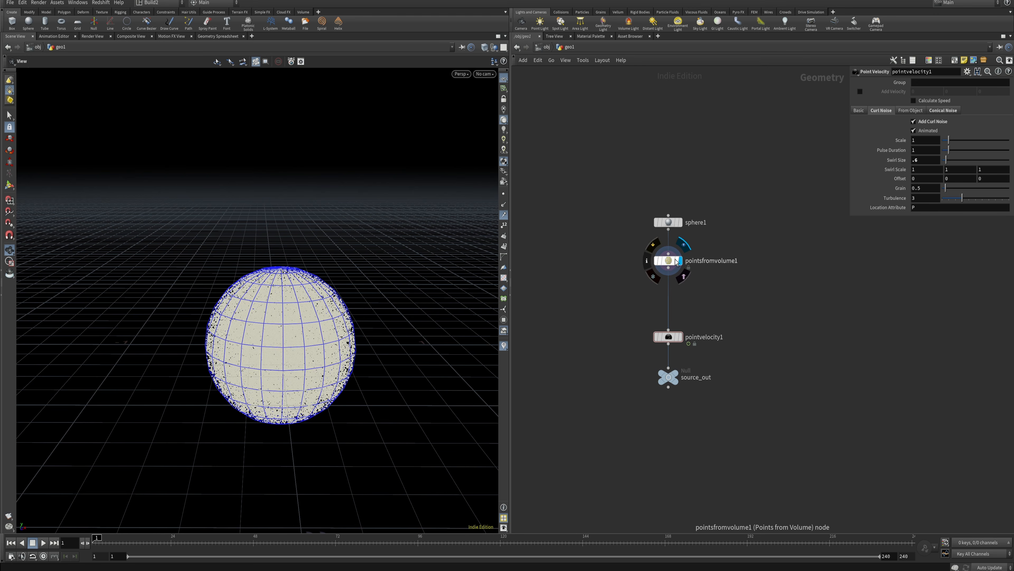
{"action": "left_click_drag", "start_coordinate": [676, 262], "coordinate": [608, 262], "text": "alt"}
{"action": "left_click_drag", "start_coordinate": [911, 127], "coordinate": [908, 128]}
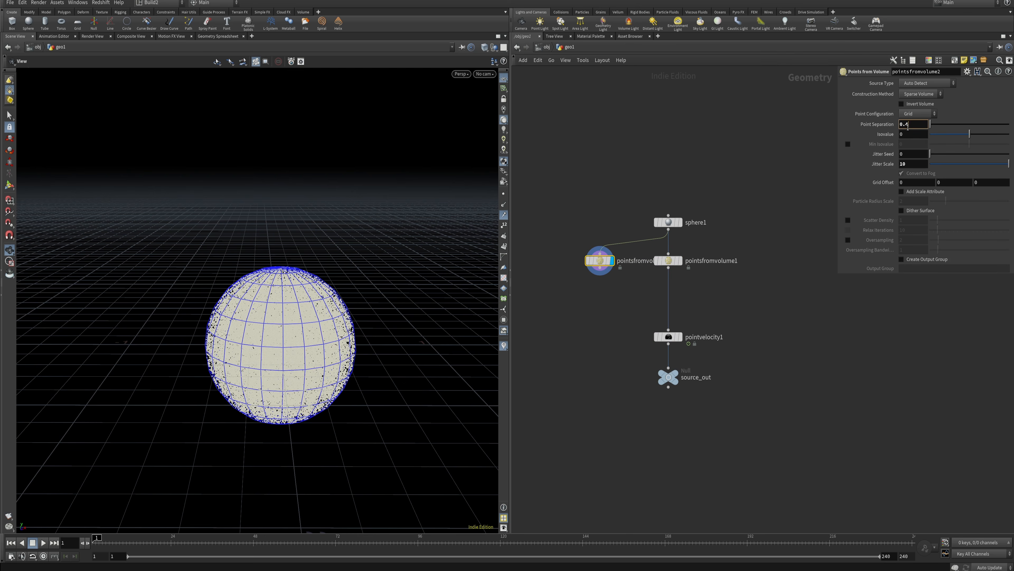
{"action": "type", "text": "4"}
{"action": "key", "text": "Return"}
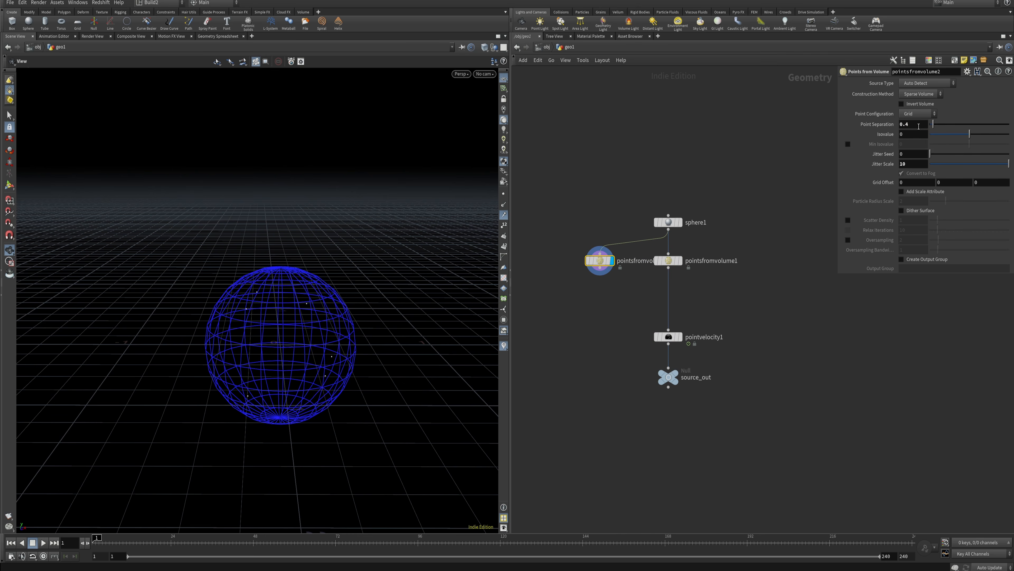
{"action": "middle_click_drag", "start_coordinate": [918, 126], "coordinate": [906, 124]}
{"action": "mouse_move", "coordinate": [295, 352]}
{"action": "left_mouse_down"}
{"action": "mouse_move", "coordinate": [319, 319]}
{"action": "mouse_move", "coordinate": [267, 335]}
{"action": "mouse_move", "coordinate": [313, 343]}
{"action": "left_mouse_up"}
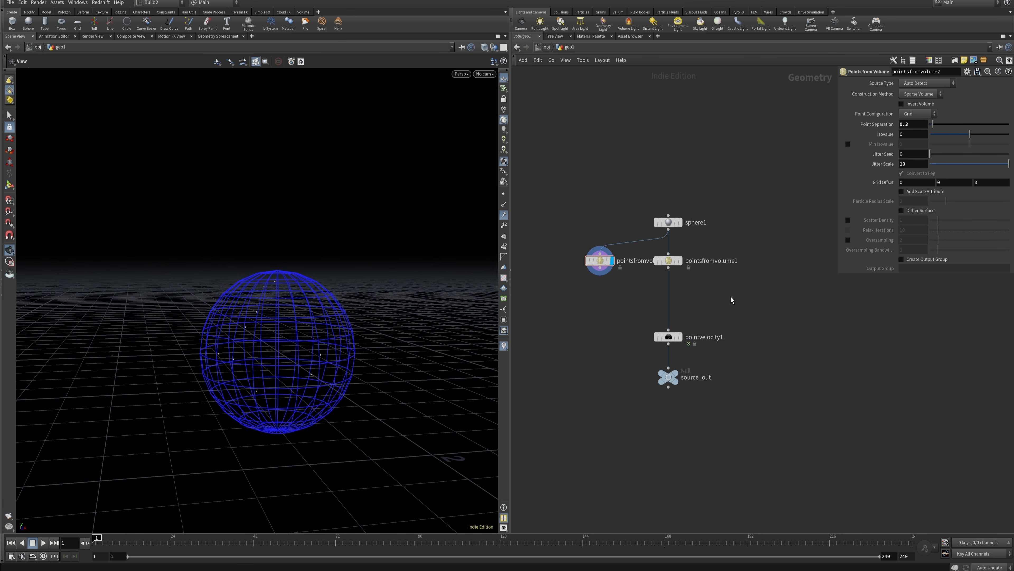
- Add a Copy to Points node and wire the duplicated Points from Volume node into its target points input
{"action": "key", "text": "Tab"}
{"action": "type", "text": "copy to p"}
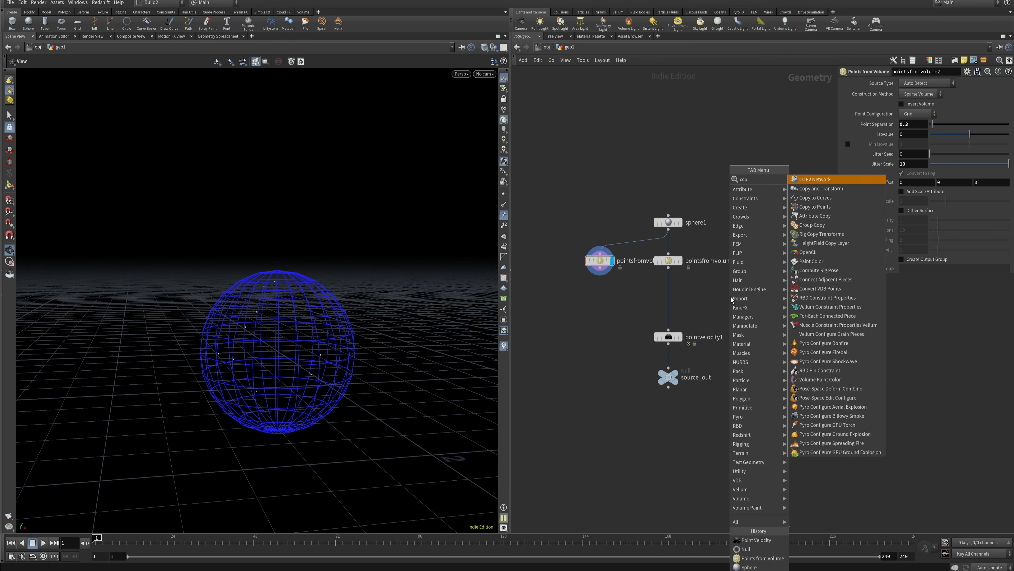
{"action": "key", "text": "Return"}
{"action": "left_click", "coordinate": [596, 296]}
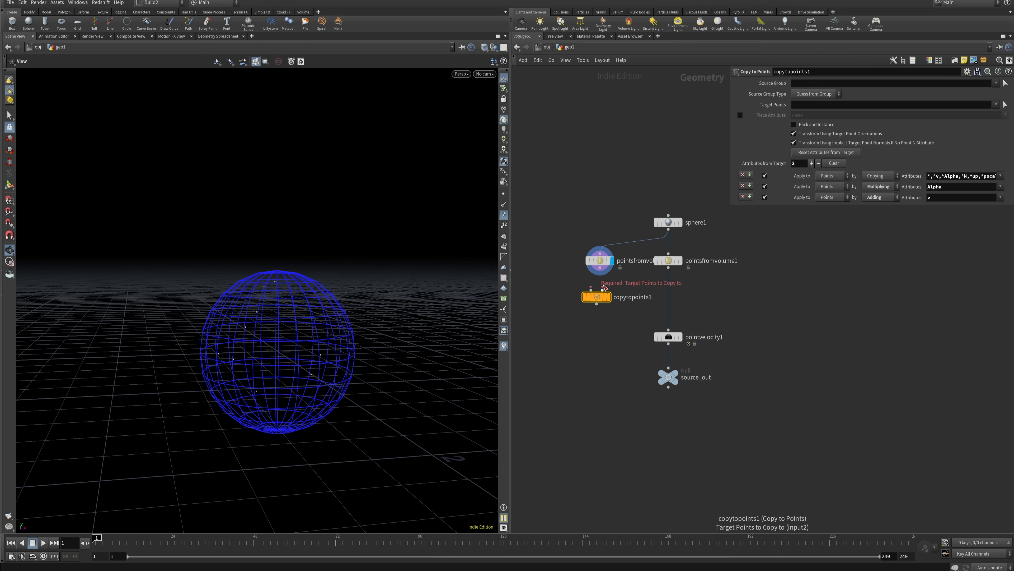
{"action": "left_click", "coordinate": [596, 304]}
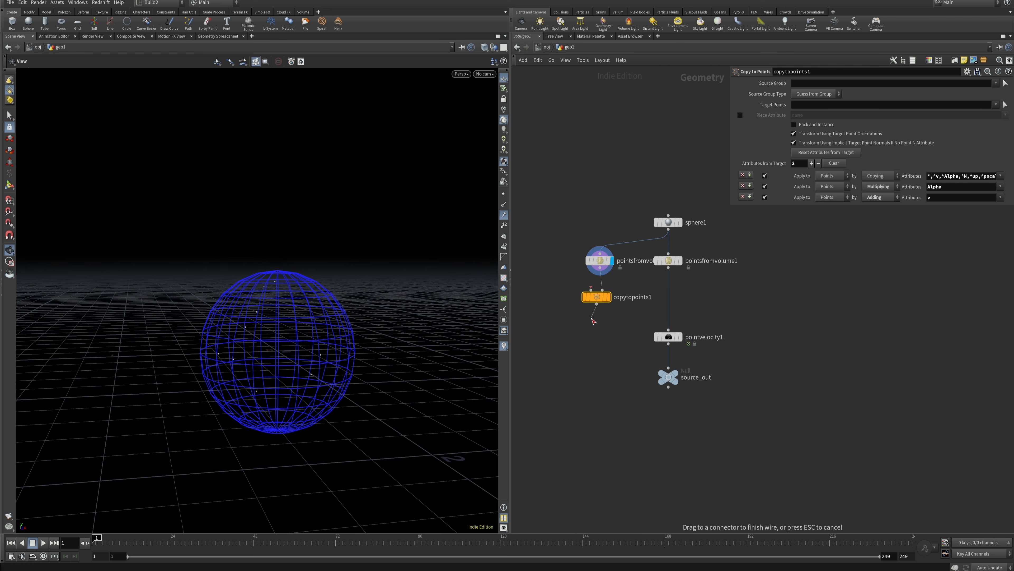
{"action": "key", "text": "Escape"}
{"action": "left_click_drag", "start_coordinate": [604, 299], "coordinate": [583, 308]}
- Duplicate the sphere node, wire the copy into the Copy to Points source input, and display the Copy to Points result
{"action": "left_click", "coordinate": [671, 223]}
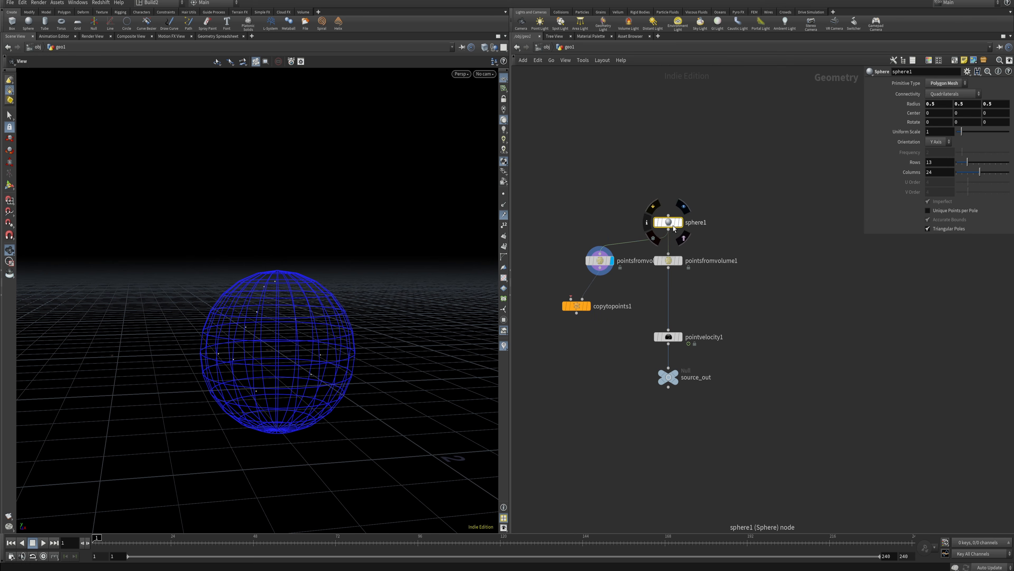
{"action": "key", "text": "ctrl+c"}
{"action": "key", "text": "ctrl+v"}
{"action": "left_click_drag", "start_coordinate": [547, 239], "coordinate": [568, 303]}
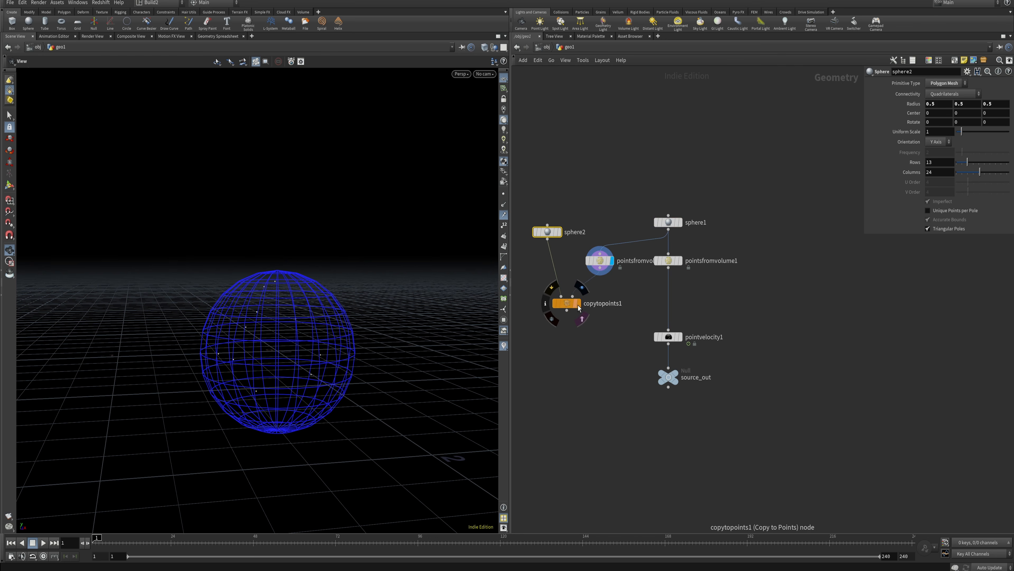
{"action": "left_click", "coordinate": [582, 287]}
- Undo the extra duplicate of the Copy to Points node and automatically lay out the network
{"action": "left_click_drag", "start_coordinate": [570, 310], "coordinate": [575, 314], "text": "alt"}
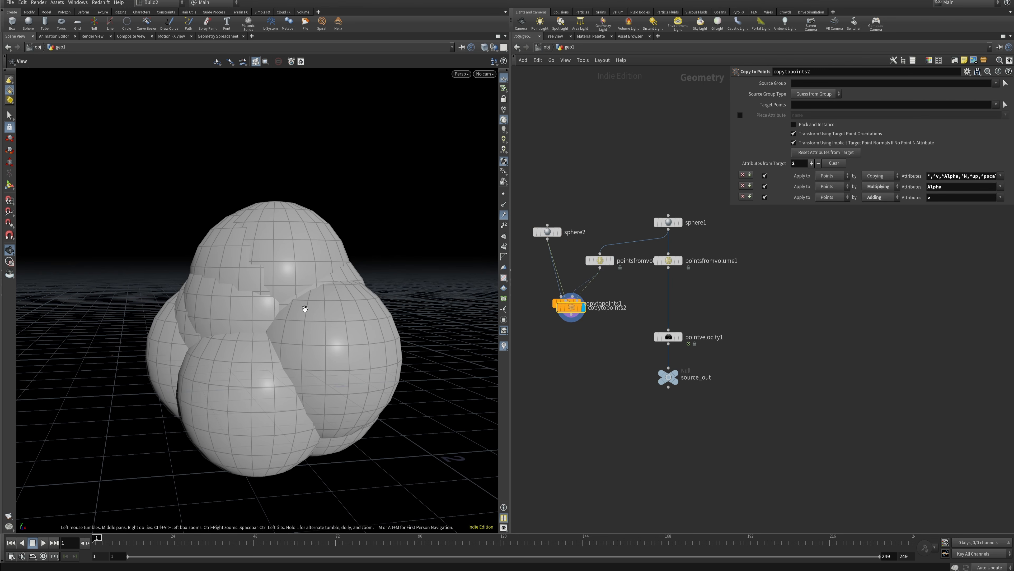
{"action": "left_click_drag", "start_coordinate": [305, 308], "coordinate": [307, 339], "text": "alt"}
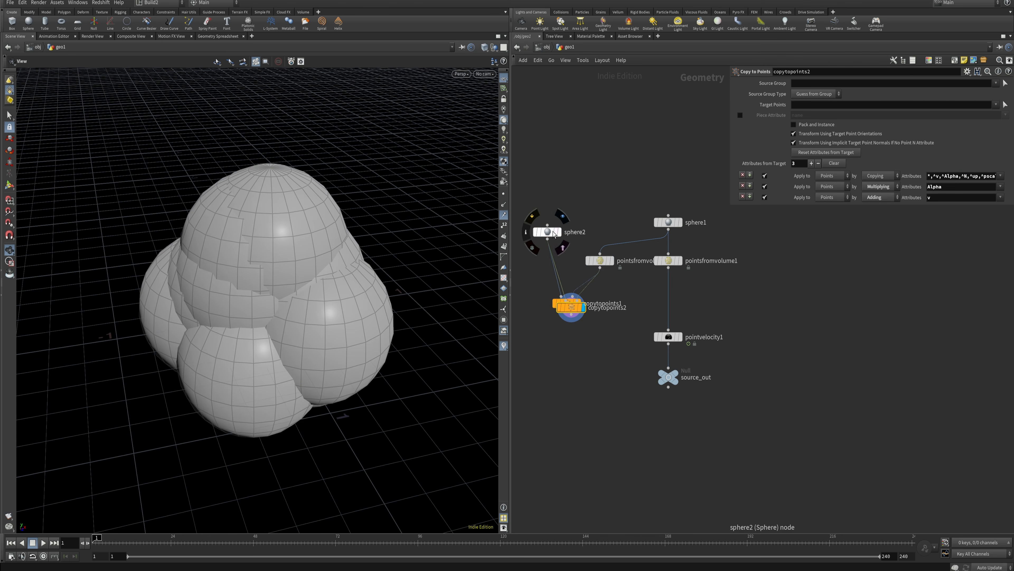
{"action": "key", "text": "ctrl+z"}
{"action": "key", "text": "l"}
- Set the copied sphere's uniform scale to 0.3 and show the original sphere as a template
{"action": "left_click", "coordinate": [563, 258]}
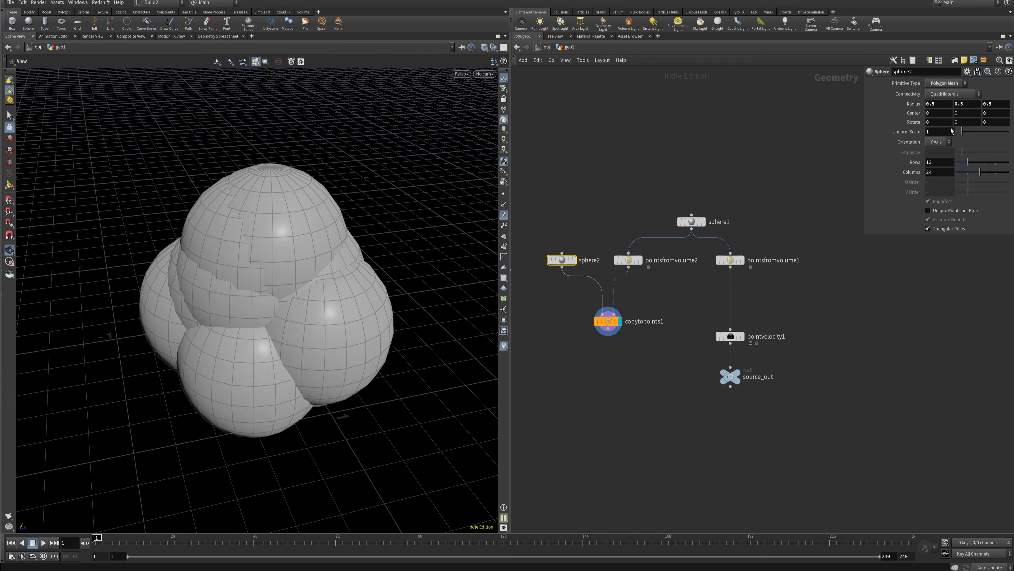
{"action": "middle_click_drag", "start_coordinate": [947, 131], "coordinate": [913, 135]}
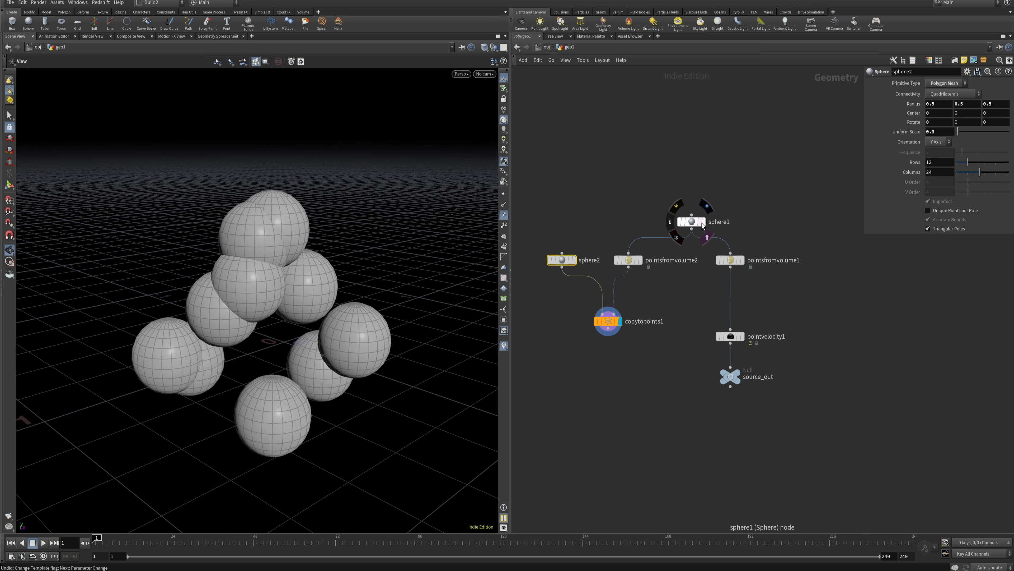
{"action": "left_click", "coordinate": [707, 238]}
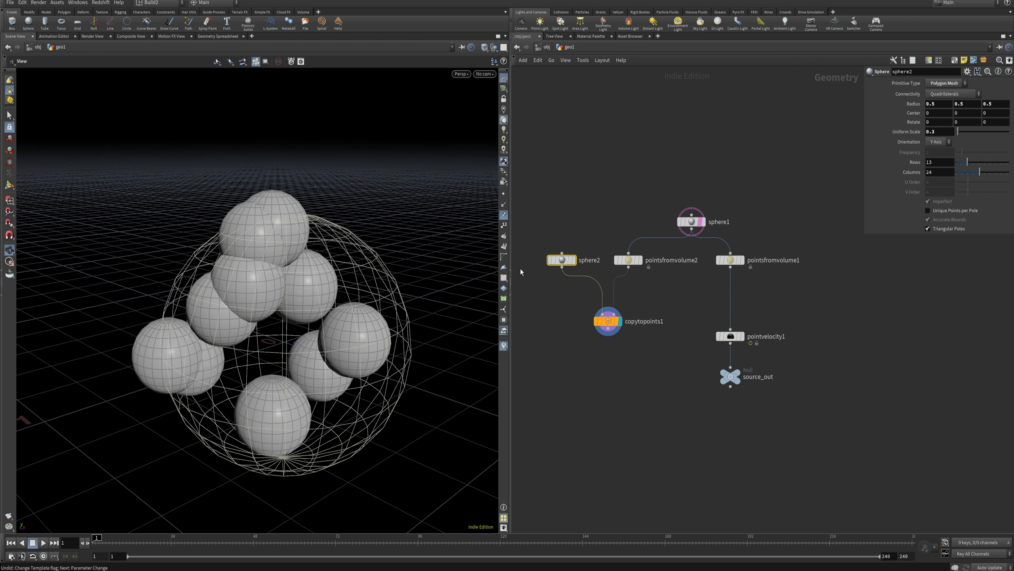
{"action": "left_click_drag", "start_coordinate": [288, 324], "coordinate": [304, 302]}
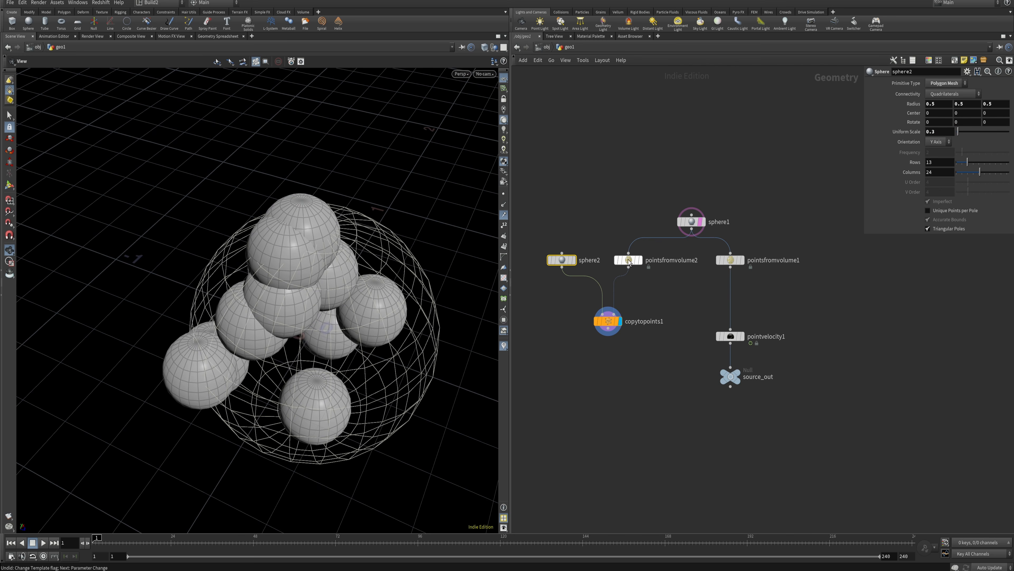
- Set the jitter seed of the second Points from Volume node to 0.3 and check the sphere distribution
{"action": "left_click", "coordinate": [628, 259]}
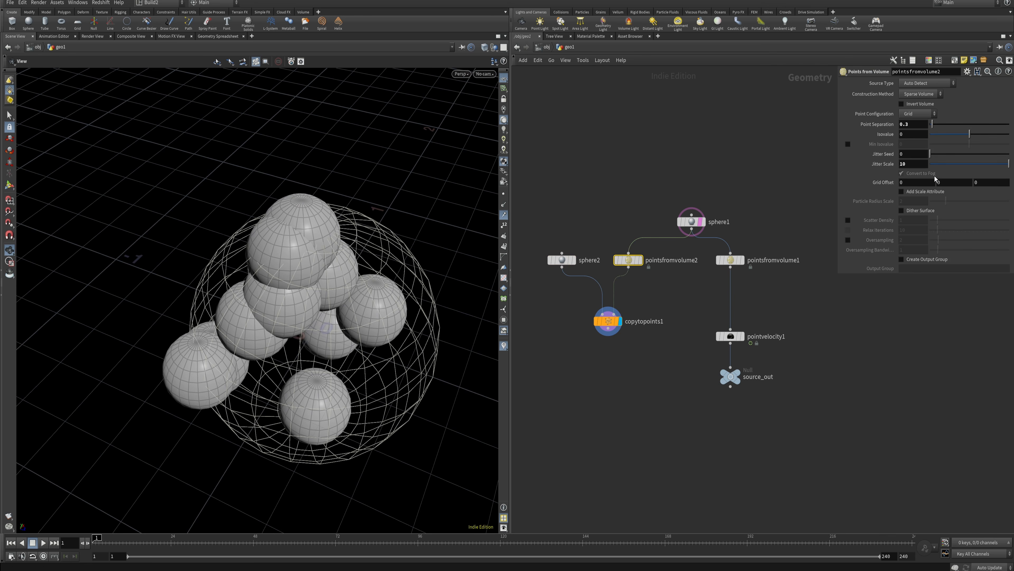
{"action": "left_click_drag", "start_coordinate": [931, 154], "coordinate": [932, 155]}
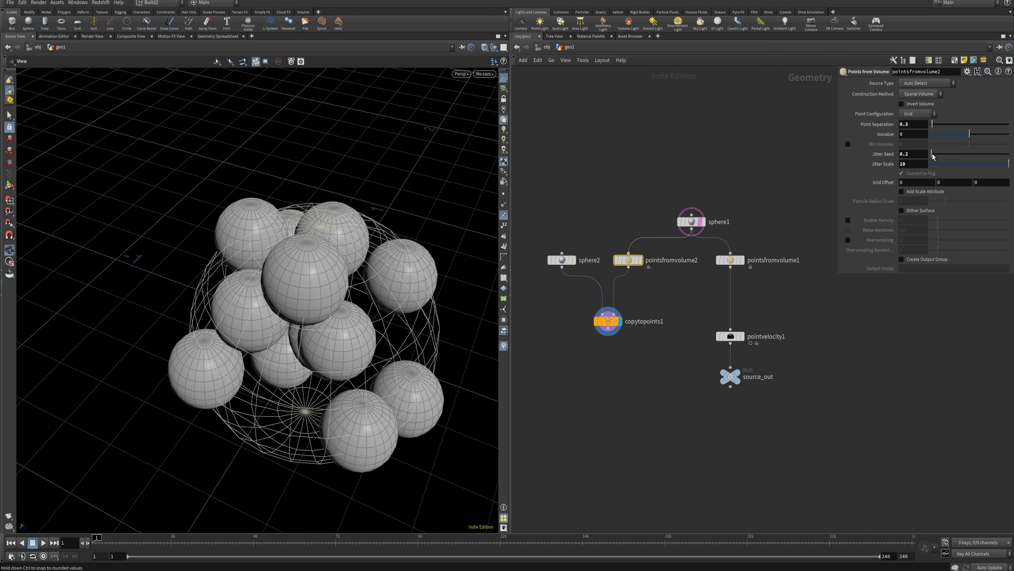
{"action": "mouse_move", "coordinate": [909, 154]}
{"action": "middle_mouse_down"}
{"action": "mouse_move", "coordinate": [920, 154]}
{"action": "mouse_move", "coordinate": [898, 154]}
{"action": "middle_mouse_up"}
{"action": "left_click_drag", "start_coordinate": [363, 340], "coordinate": [258, 285]}
{"action": "left_click_drag", "start_coordinate": [253, 328], "coordinate": [224, 305]}
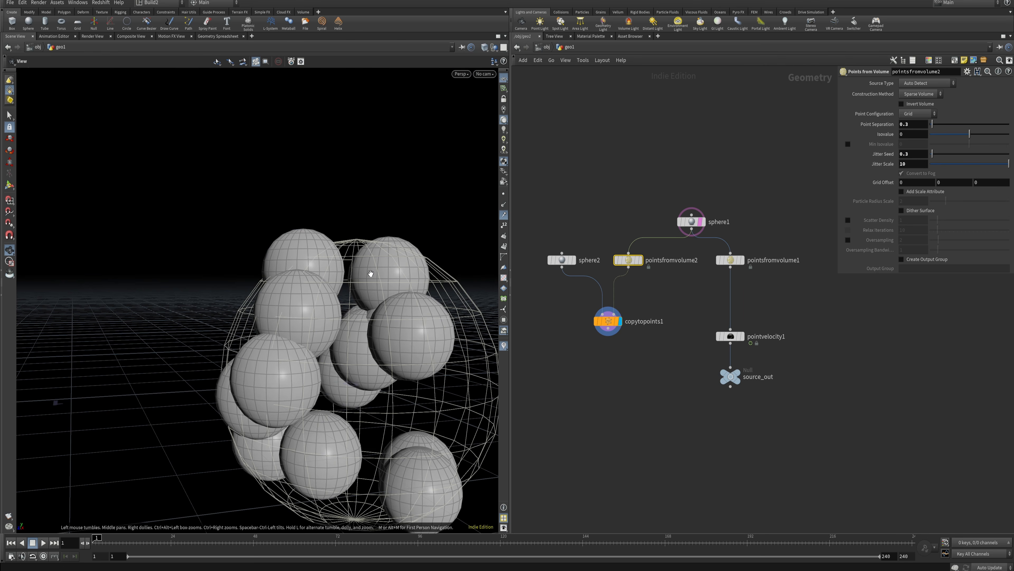
{"action": "left_click_drag", "start_coordinate": [343, 272], "coordinate": [370, 266]}
{"action": "left_click_drag", "start_coordinate": [368, 321], "coordinate": [330, 314]}
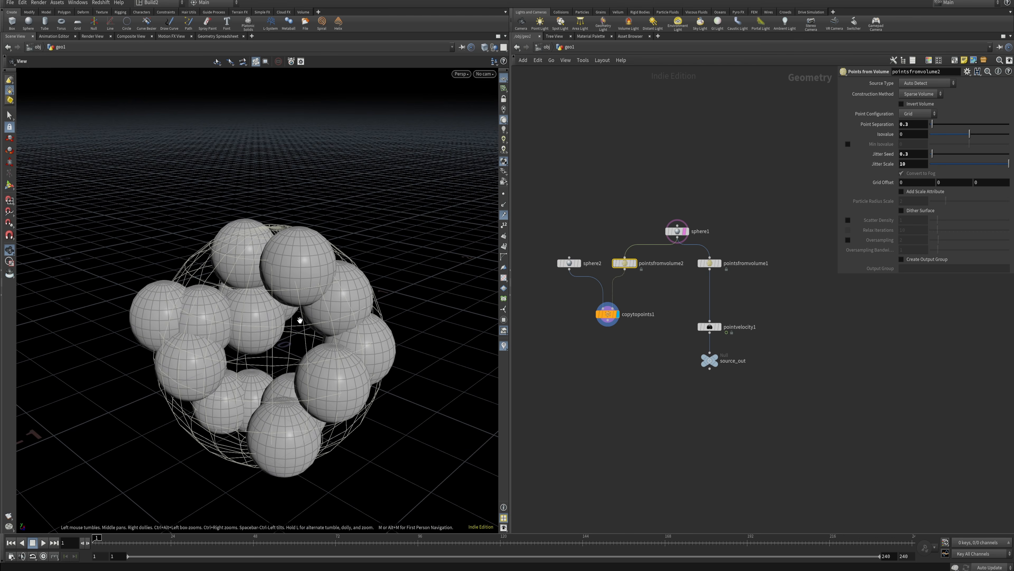
{"action": "right_click_drag", "start_coordinate": [337, 319], "coordinate": [326, 336]}
- Add a Group node and insert it between the first Points from Volume node and Point Velocity
{"action": "middle_click_drag", "start_coordinate": [641, 357], "coordinate": [623, 348]}
{"action": "left_click", "coordinate": [660, 334]}
{"action": "key", "text": "Tab"}
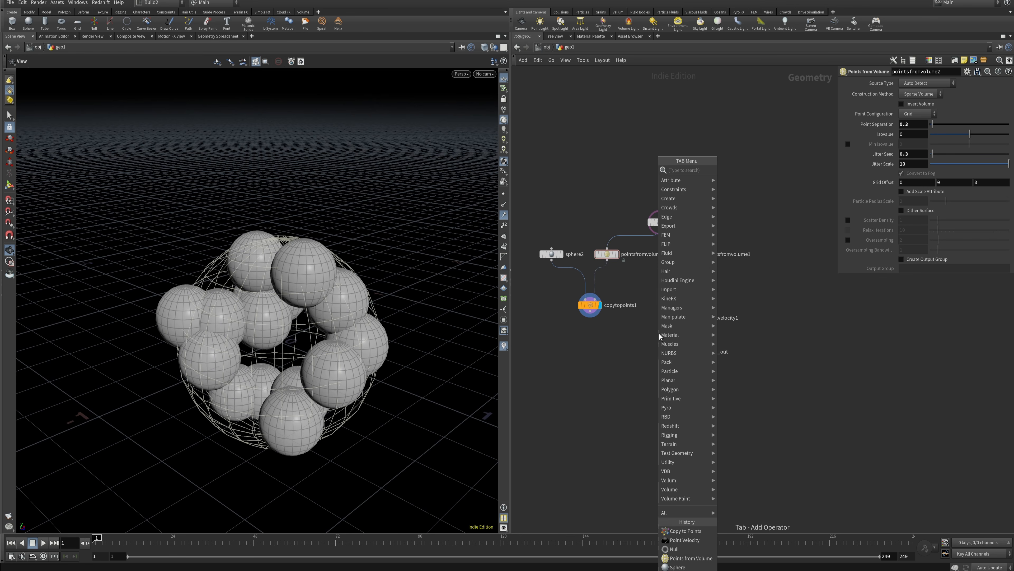
{"action": "type", "text": "group"}
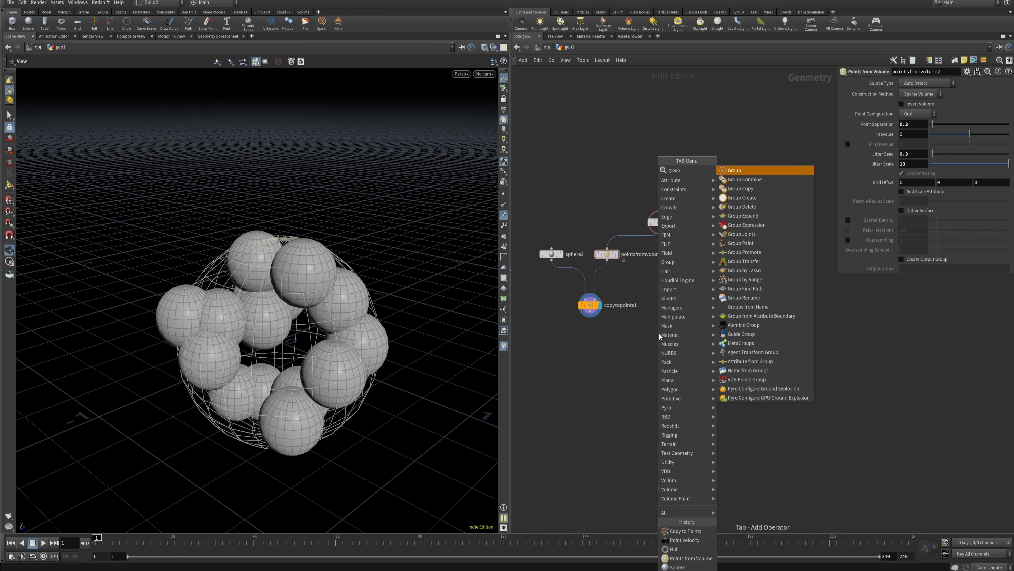
{"action": "key", "text": "Return"}
{"action": "left_click", "coordinate": [660, 337]}
{"action": "scroll", "coordinate": [669, 330], "scroll_direction": "up", "scroll_amount": 4}
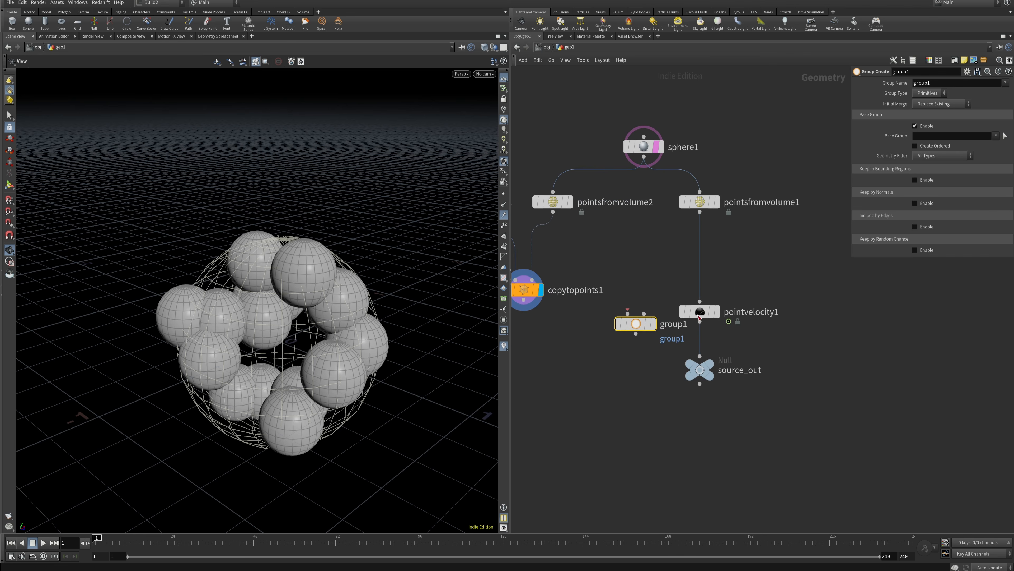
{"action": "middle_click_drag", "start_coordinate": [651, 272], "coordinate": [723, 269]}
{"action": "left_click_drag", "start_coordinate": [708, 321], "coordinate": [772, 257]}
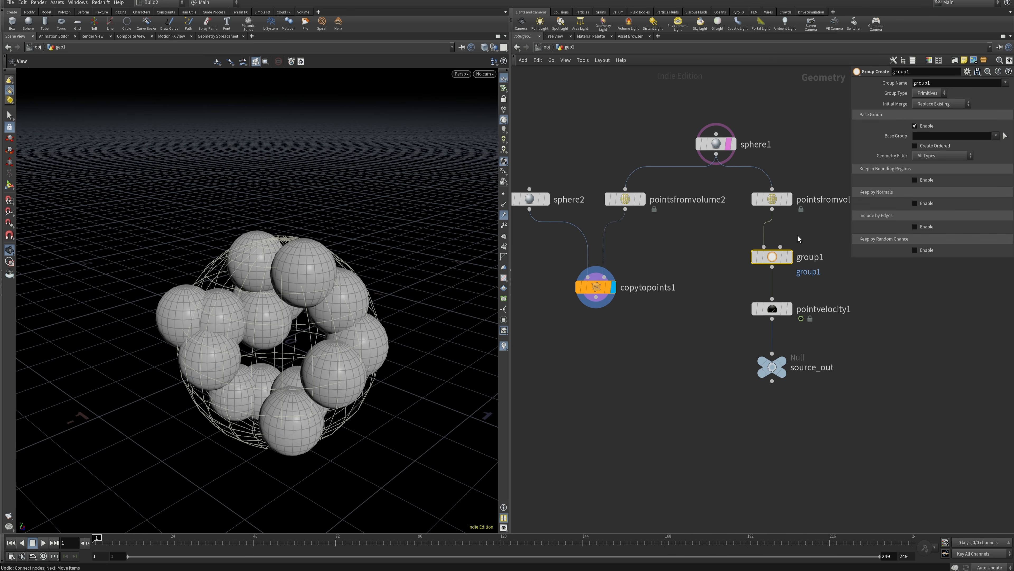
{"action": "middle_click_drag", "start_coordinate": [796, 253], "coordinate": [731, 262]}
{"action": "left_click_drag", "start_coordinate": [709, 271], "coordinate": [709, 266]}
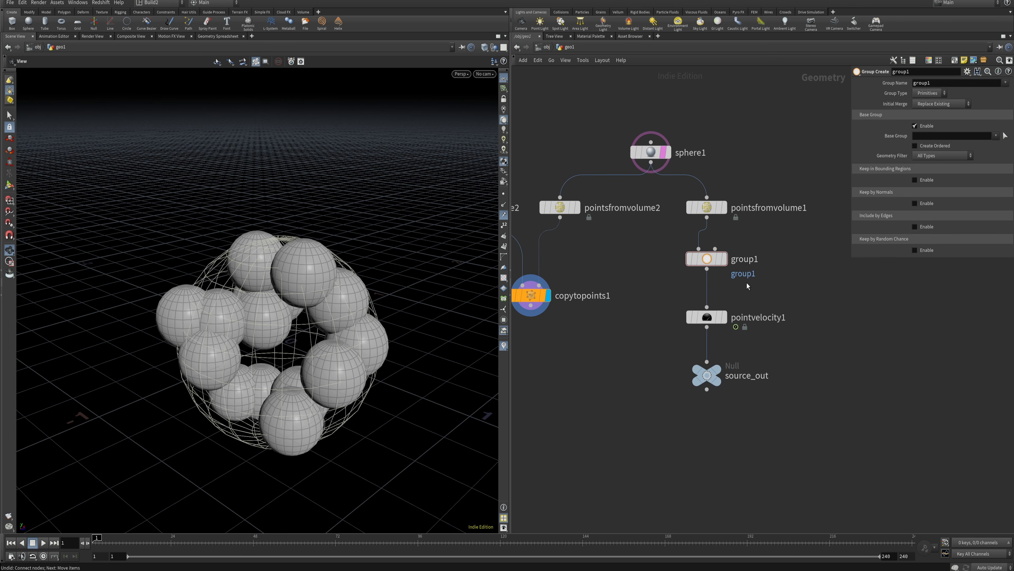
- Name the group vel_mask
{"action": "double_click", "coordinate": [934, 84]}
{"action": "type", "text": "Vel "}
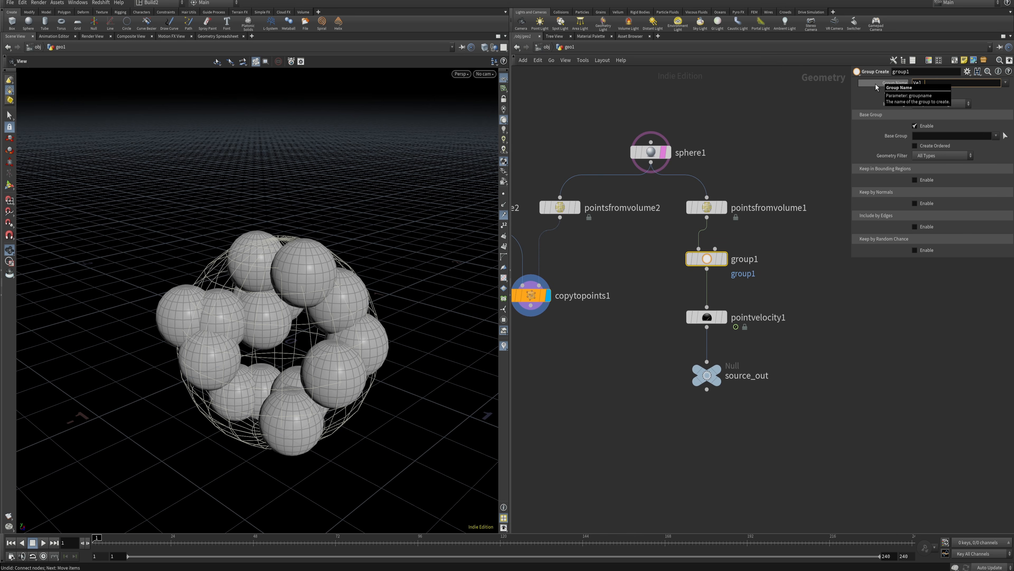
{"action": "type", "text": "Mask"}
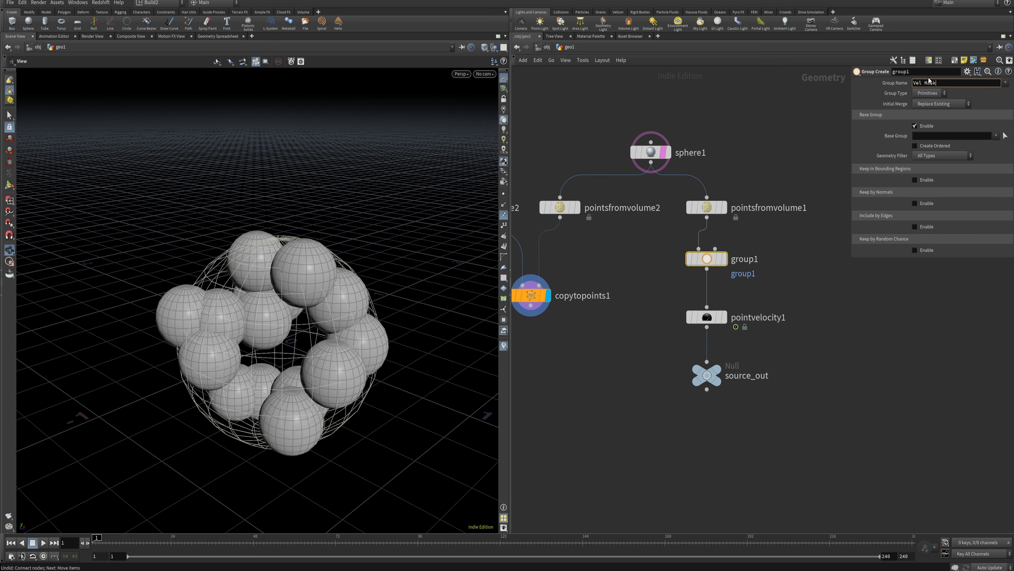
{"action": "key", "text": "Return"}
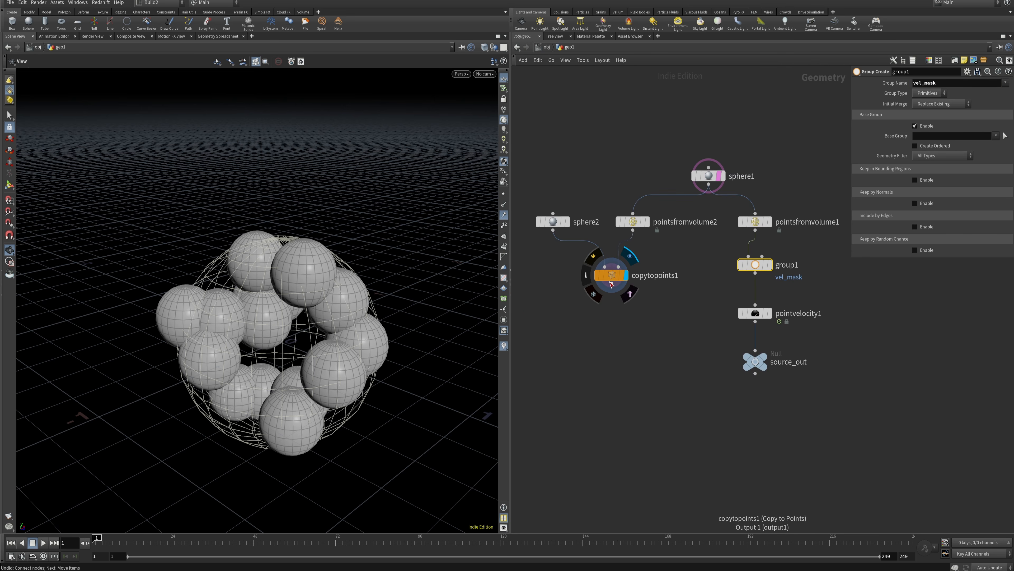
- Wire the Copy to Points output into the Group node's second input and set the group type to Points
{"action": "left_click_drag", "start_coordinate": [611, 284], "coordinate": [762, 256]}
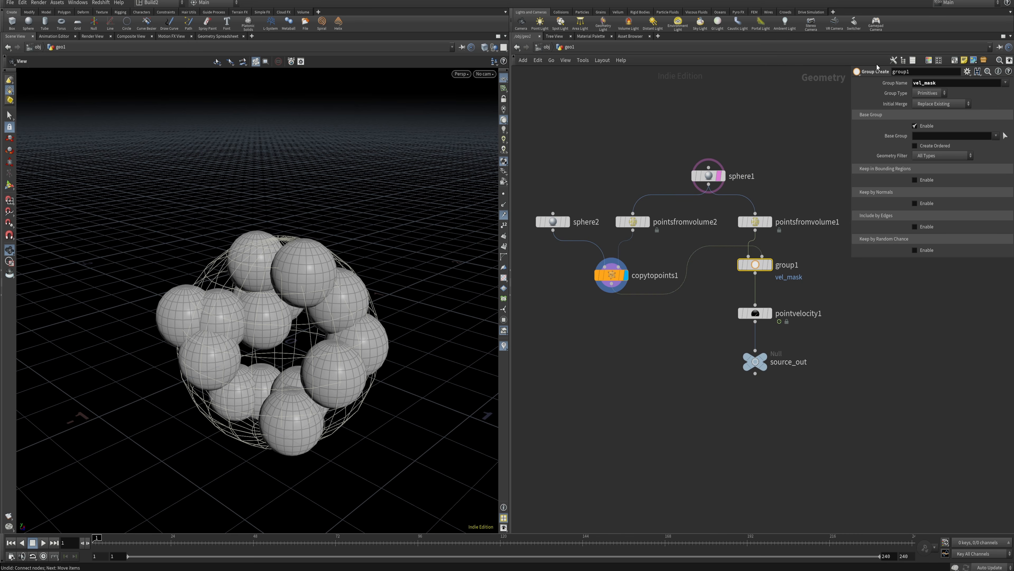
{"action": "left_click", "coordinate": [931, 93]}
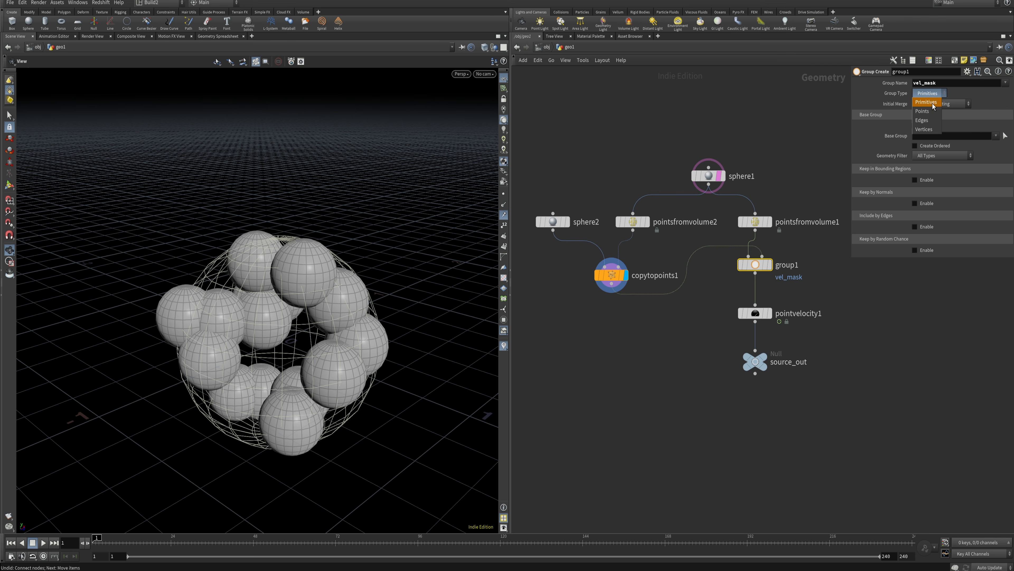
{"action": "left_click", "coordinate": [923, 111]}
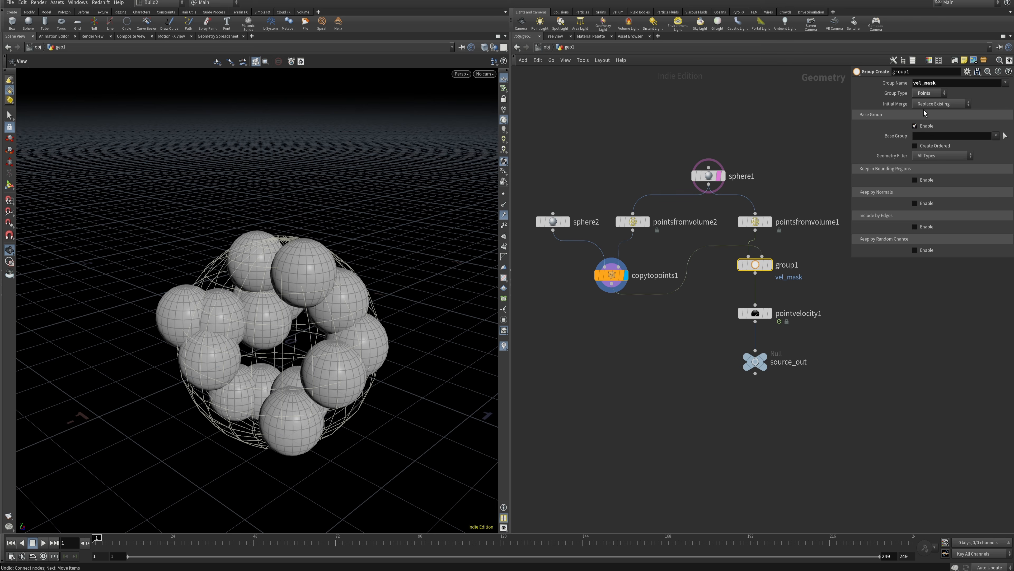
- Disable the group's base group and keep points by bounding region instead, with the bounding type Bounding Object
{"action": "left_click", "coordinate": [915, 125]}
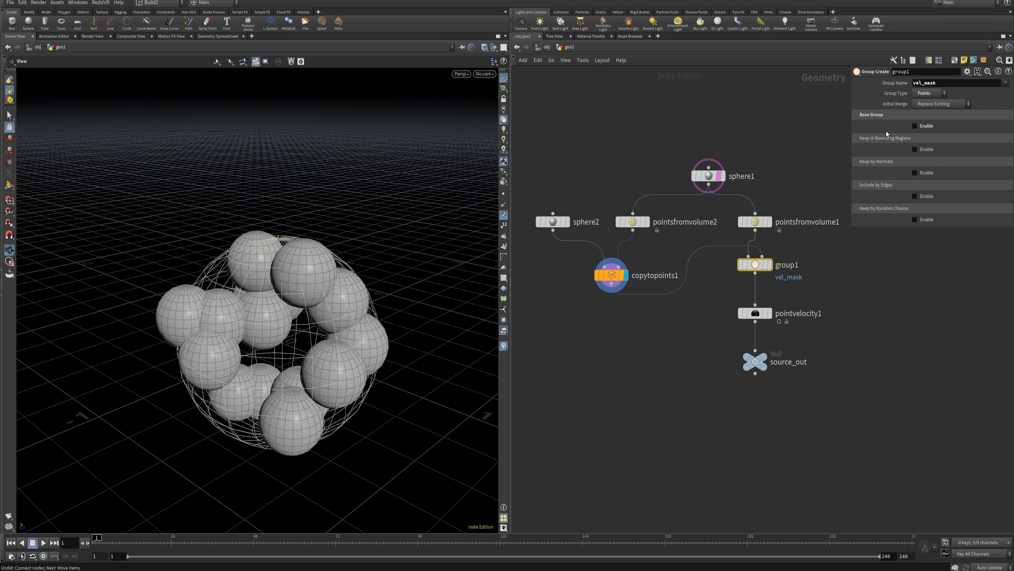
{"action": "left_click", "coordinate": [915, 150]}
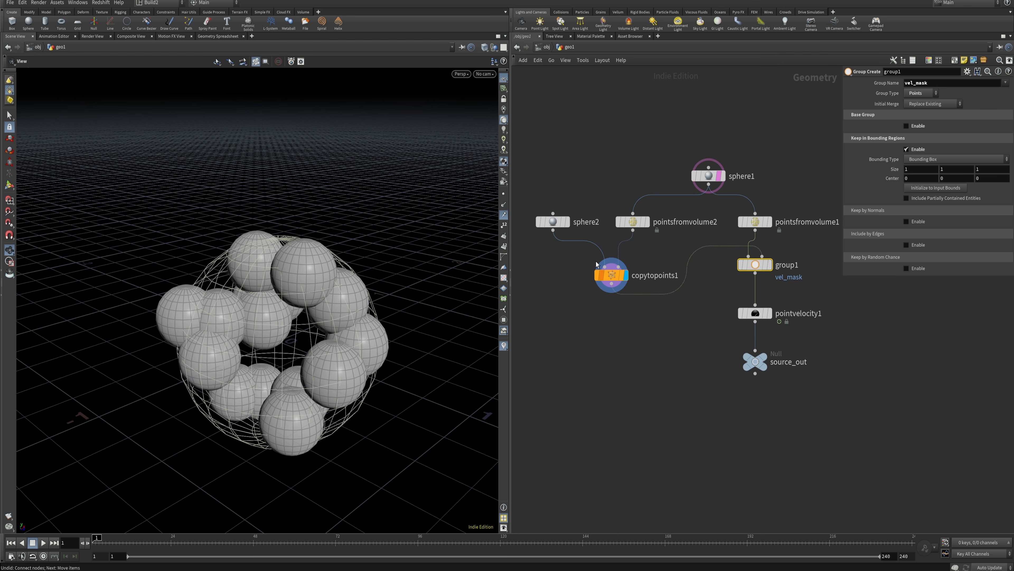
{"action": "left_click", "coordinate": [931, 160]}
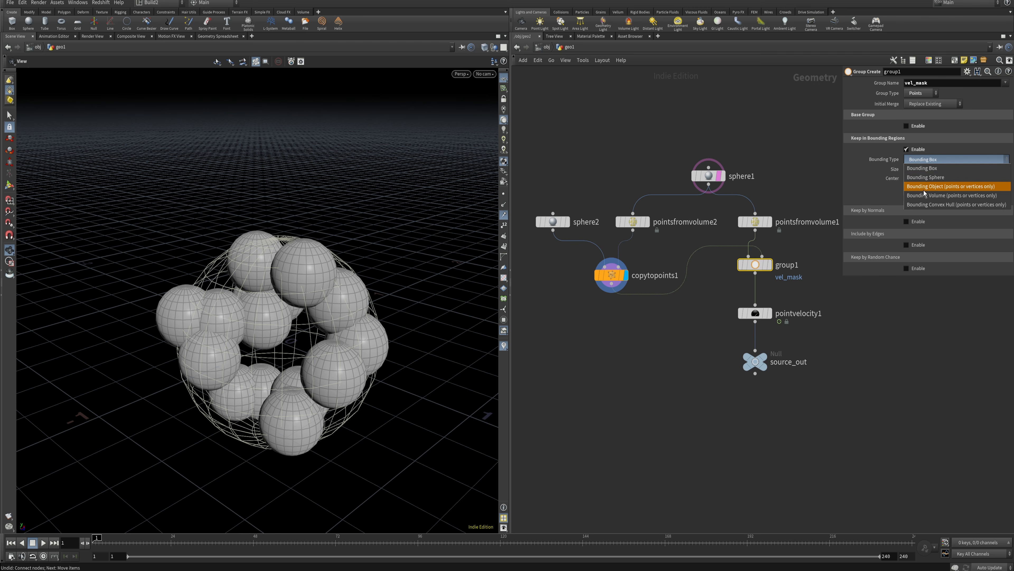
{"action": "left_click", "coordinate": [940, 191]}
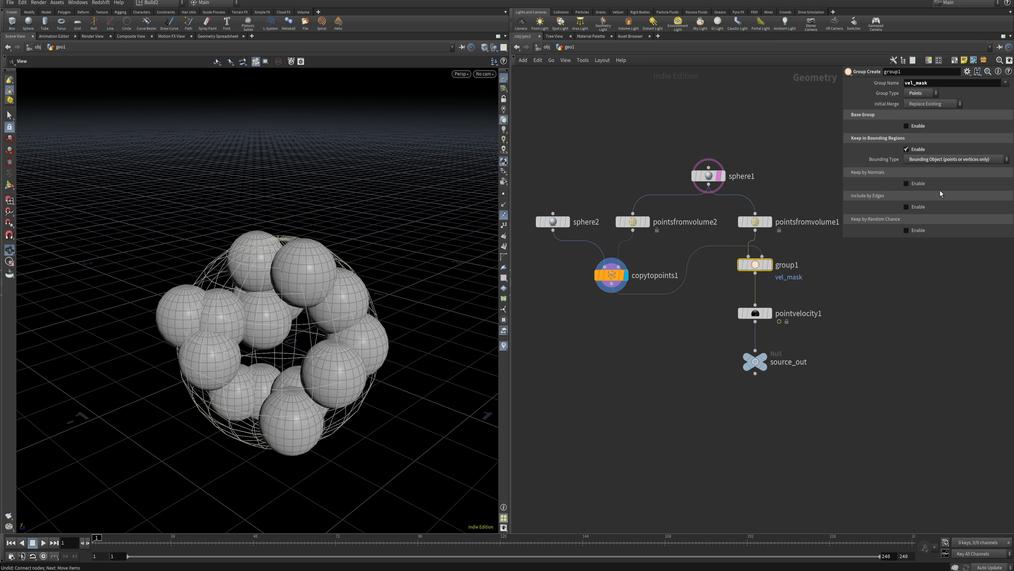
- Display the Group node and examine the masked points from several sides, trying the jitter seed of the second Points from Volume node
{"action": "left_click", "coordinate": [769, 265]}
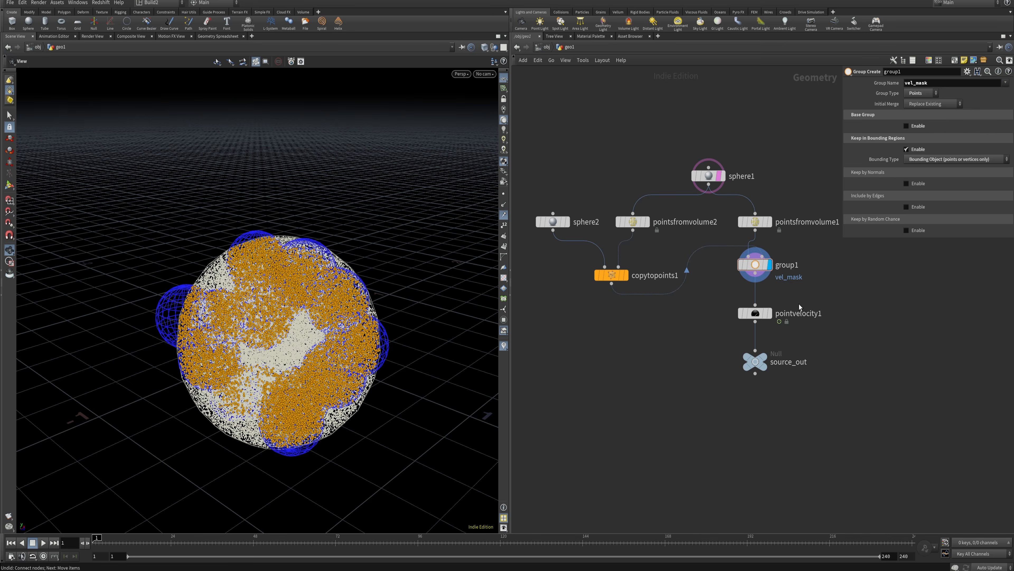
{"action": "left_click_drag", "start_coordinate": [288, 347], "coordinate": [306, 214]}
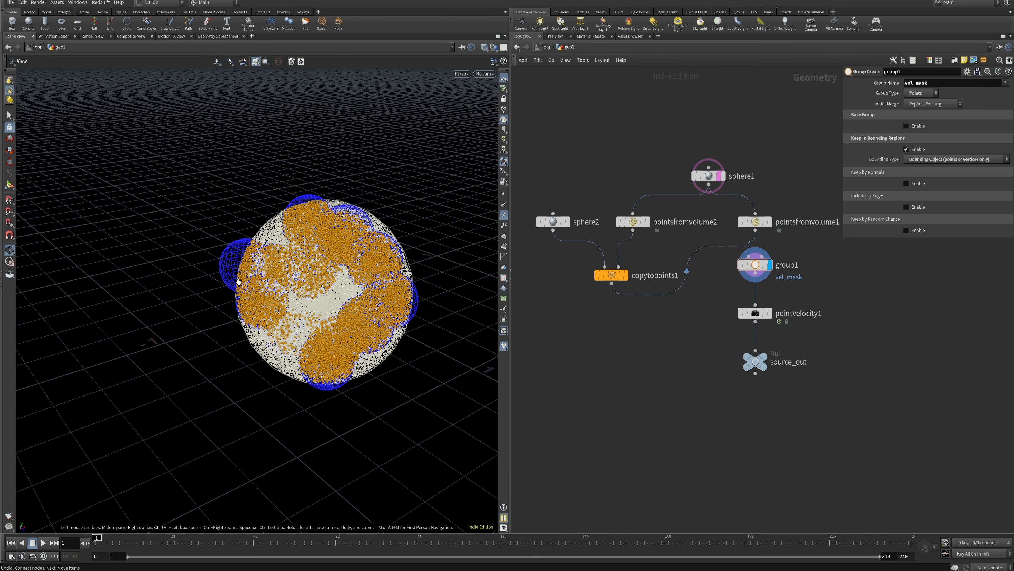
{"action": "left_click_drag", "start_coordinate": [299, 253], "coordinate": [403, 275]}
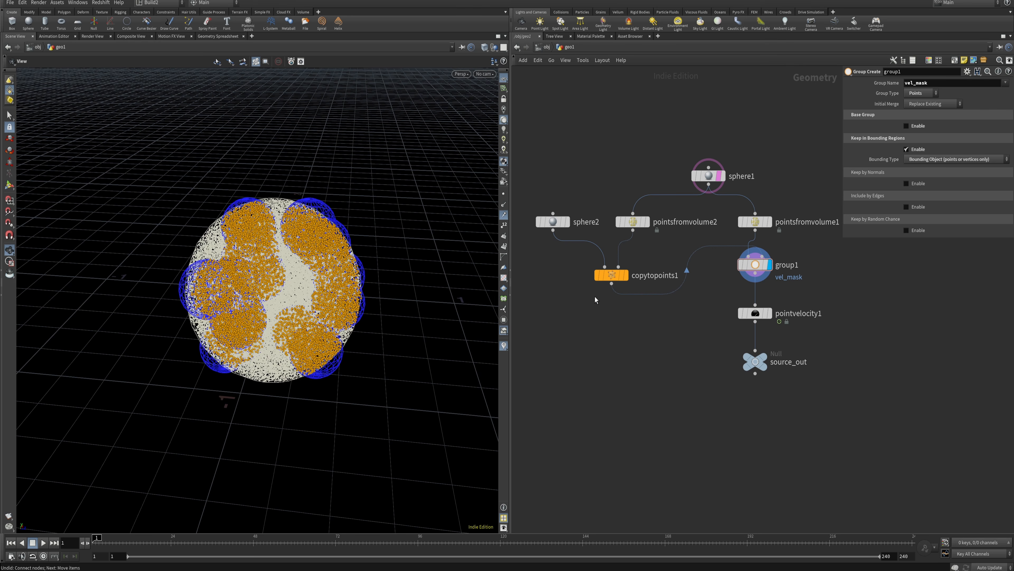
{"action": "left_click", "coordinate": [633, 221]}
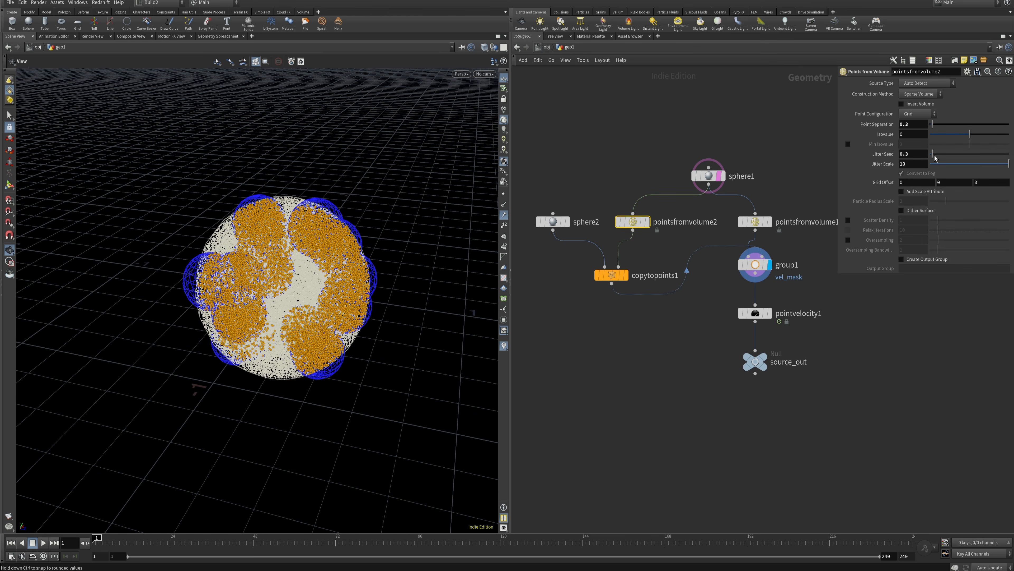
{"action": "left_click_drag", "start_coordinate": [933, 157], "coordinate": [940, 157]}
{"action": "left_click_drag", "start_coordinate": [410, 249], "coordinate": [358, 257]}
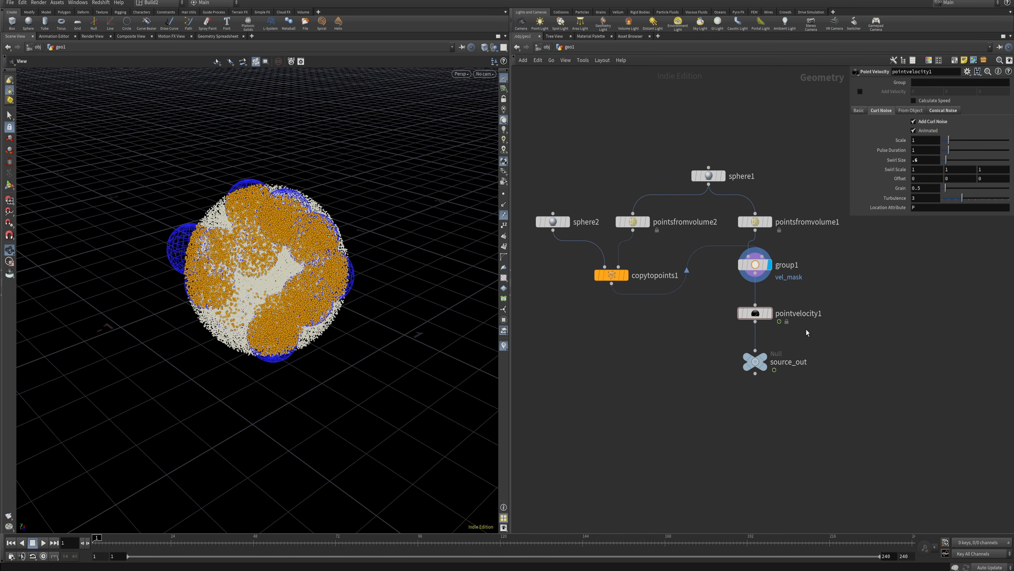
- Display Point Velocity, restrict it to the group vel_mask, and check the velocities around the sphere
{"action": "left_click", "coordinate": [770, 313]}
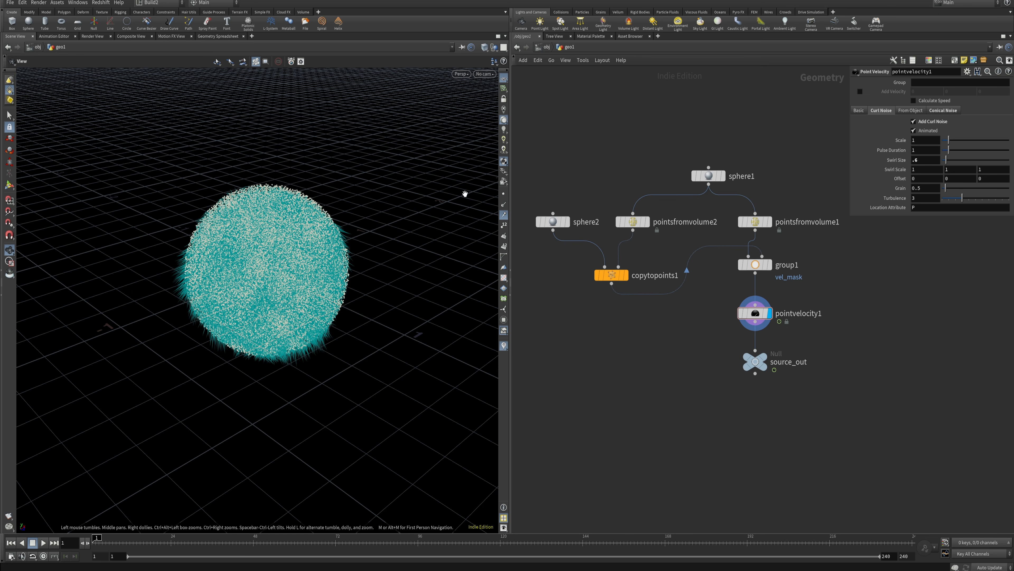
{"action": "left_click", "coordinate": [921, 83]}
{"action": "type", "text": "vel_"}
{"action": "type", "text": "mask"}
{"action": "key", "text": "Return"}
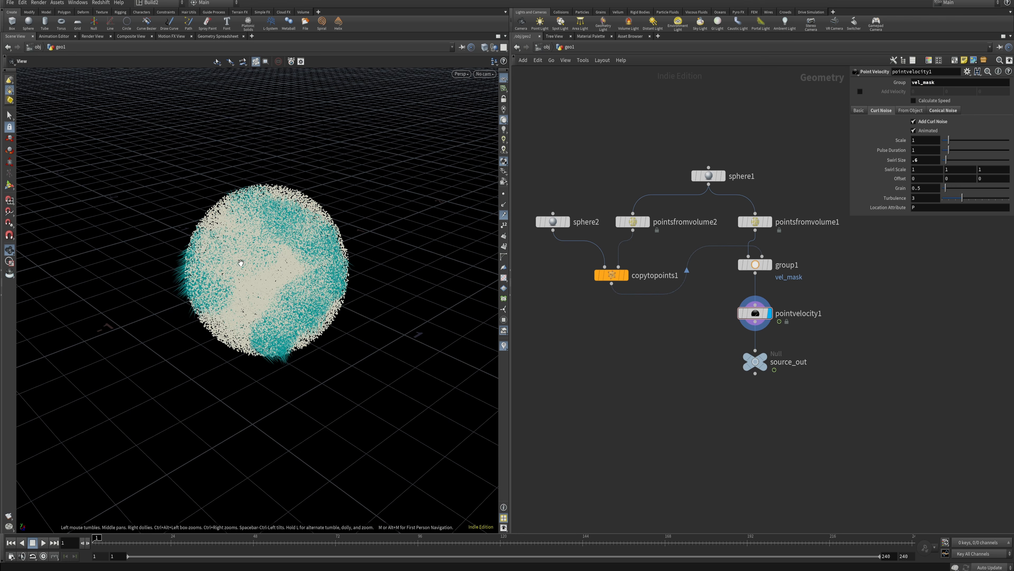
{"action": "left_click_drag", "start_coordinate": [241, 262], "coordinate": [281, 243]}
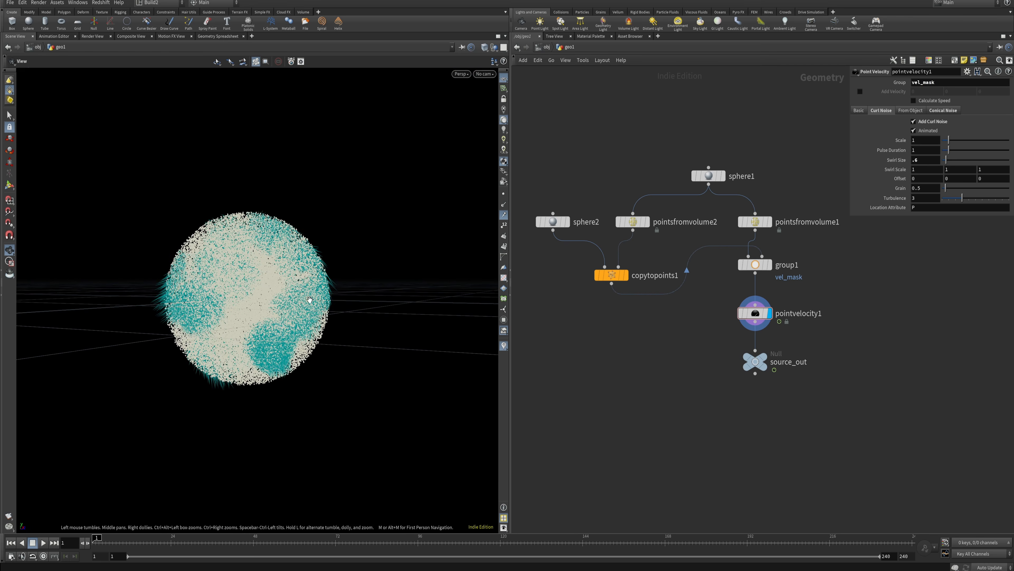
{"action": "left_click_drag", "start_coordinate": [306, 308], "coordinate": [283, 356]}
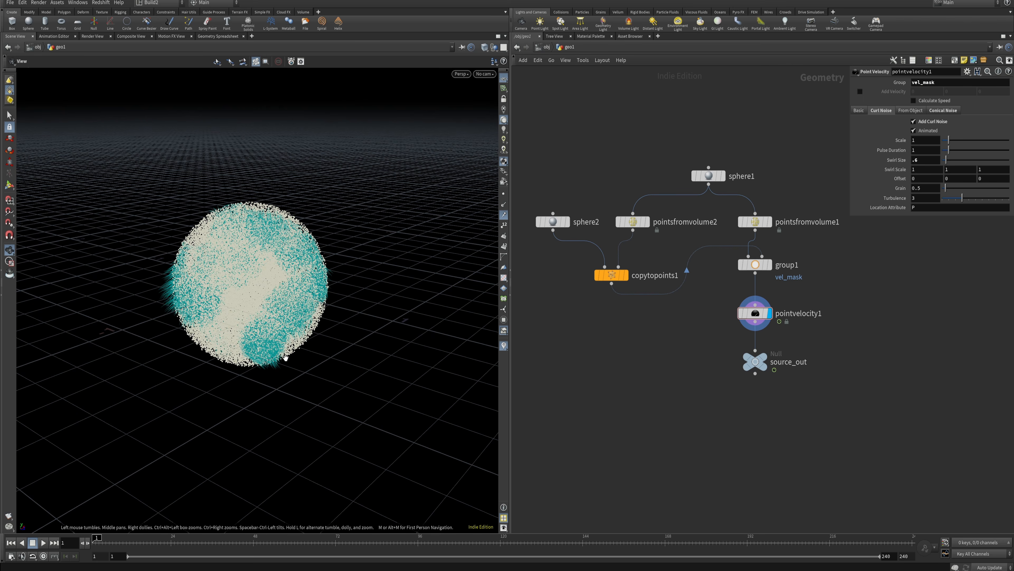
- Save the scene file
{"action": "scroll", "coordinate": [843, 386], "scroll_direction": "down", "scroll_amount": 1}
{"action": "middle_click_drag", "start_coordinate": [863, 404], "coordinate": [751, 343]}
{"action": "key", "text": "ctrl+s"}
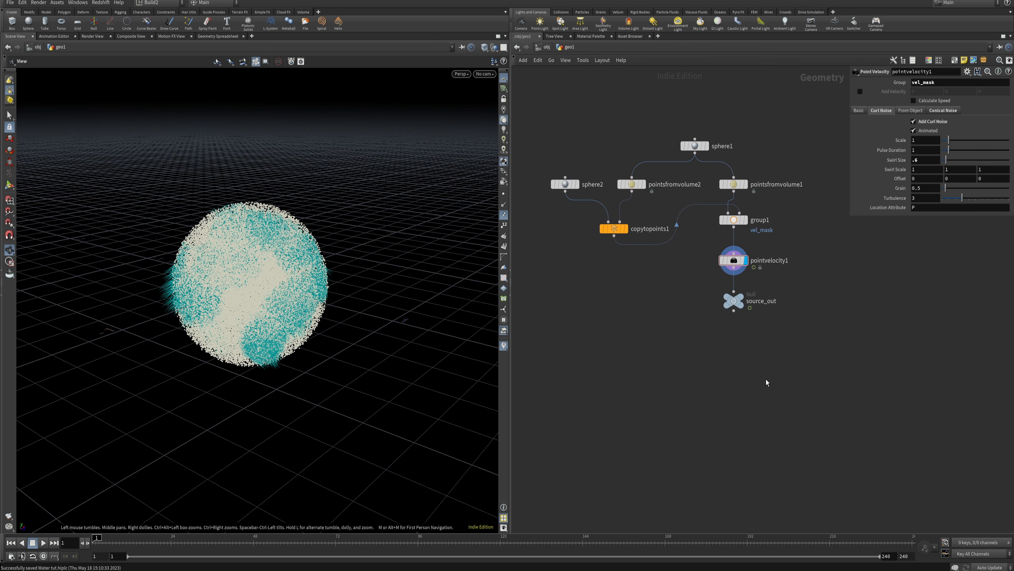
{"action": "middle_click_drag", "start_coordinate": [785, 387], "coordinate": [785, 376]}
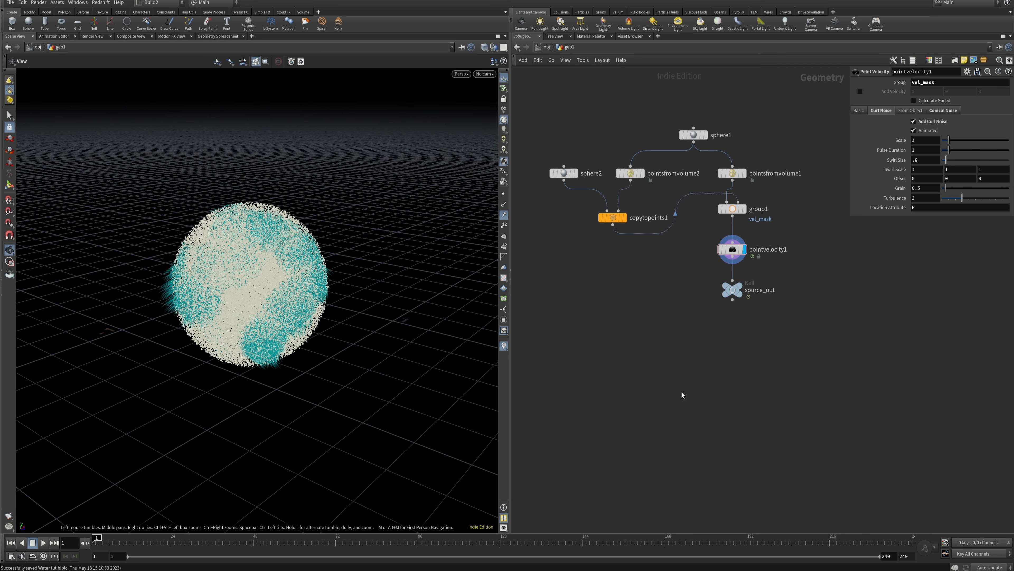
- Add a DOP Network below source_out, display it, and rename it Sim
{"action": "key", "text": "Up"}
{"action": "key", "text": "Tab"}
{"action": "type", "text": "dop ne"}
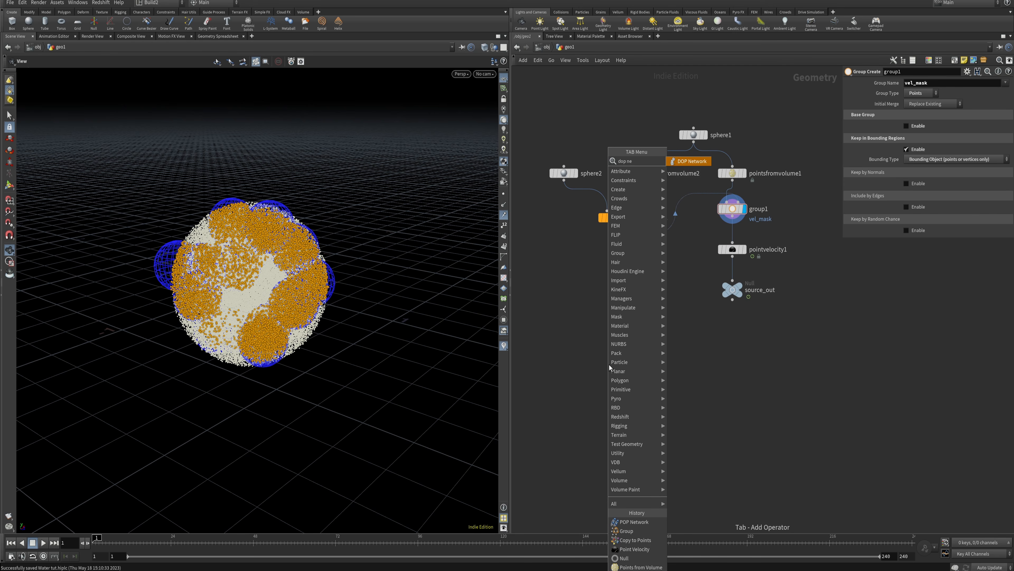
{"action": "key", "text": "Return"}
{"action": "left_click", "coordinate": [698, 361]}
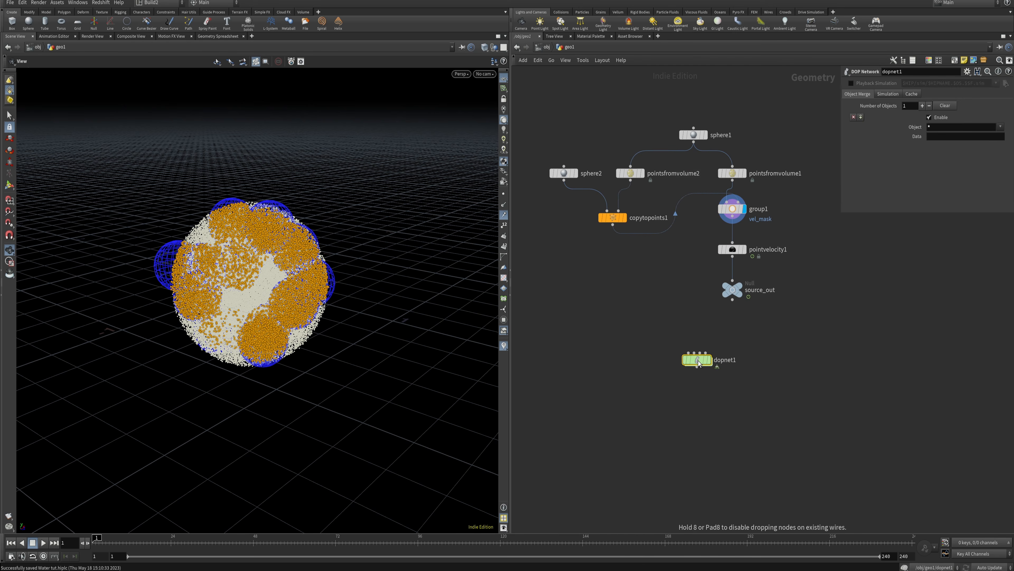
{"action": "left_click_drag", "start_coordinate": [695, 361], "coordinate": [688, 329]}
{"action": "left_click", "coordinate": [727, 327]}
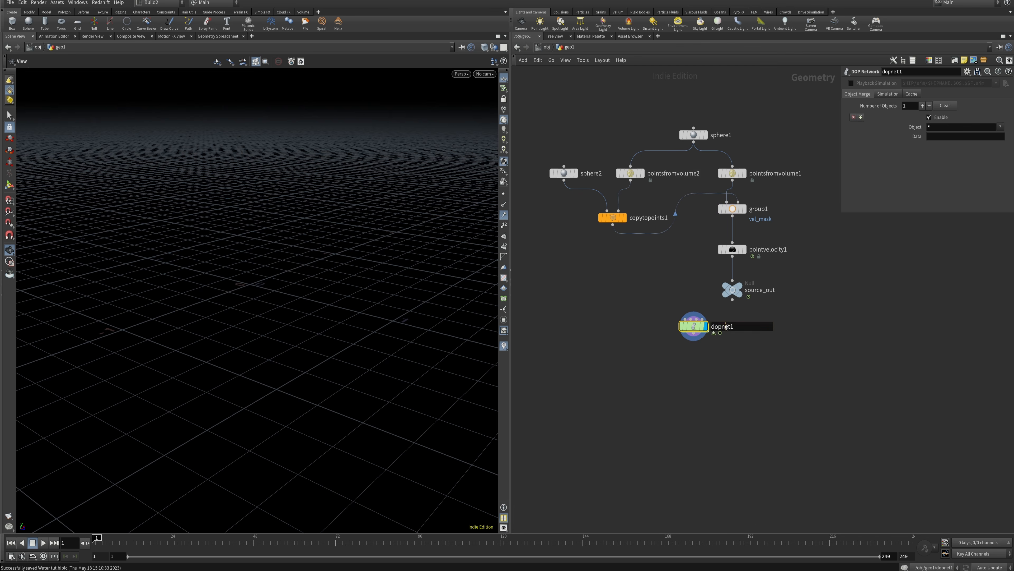
{"action": "type", "text": "Sim"}
{"action": "key", "text": "Return"}
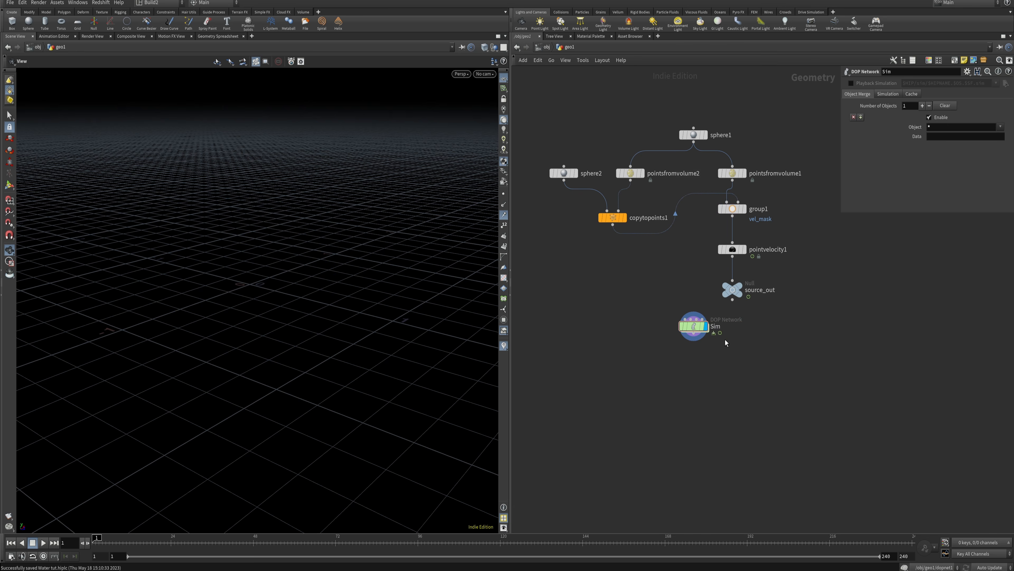
- Enter the Sim network and add a FLIP Object above the output node
{"action": "double_click", "coordinate": [693, 330]}
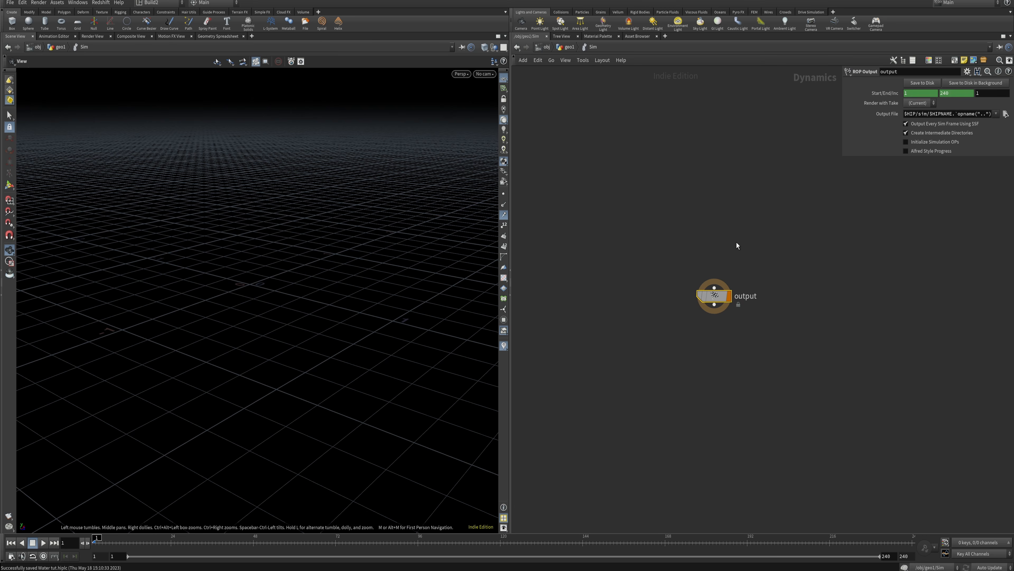
{"action": "key", "text": "Tab"}
{"action": "type", "text": "flip"}
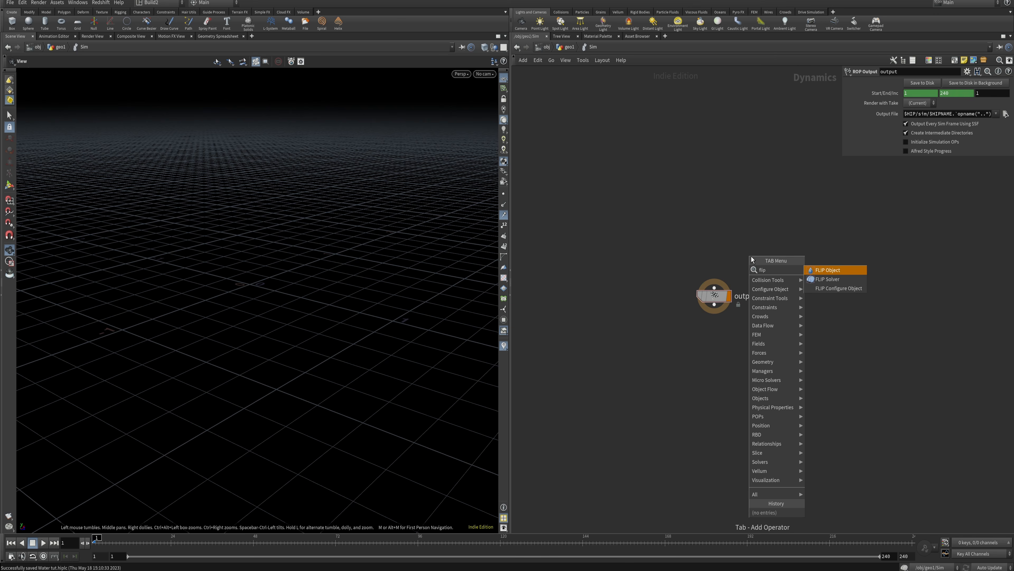
{"action": "key", "text": "Return"}
{"action": "left_click", "coordinate": [740, 260]}
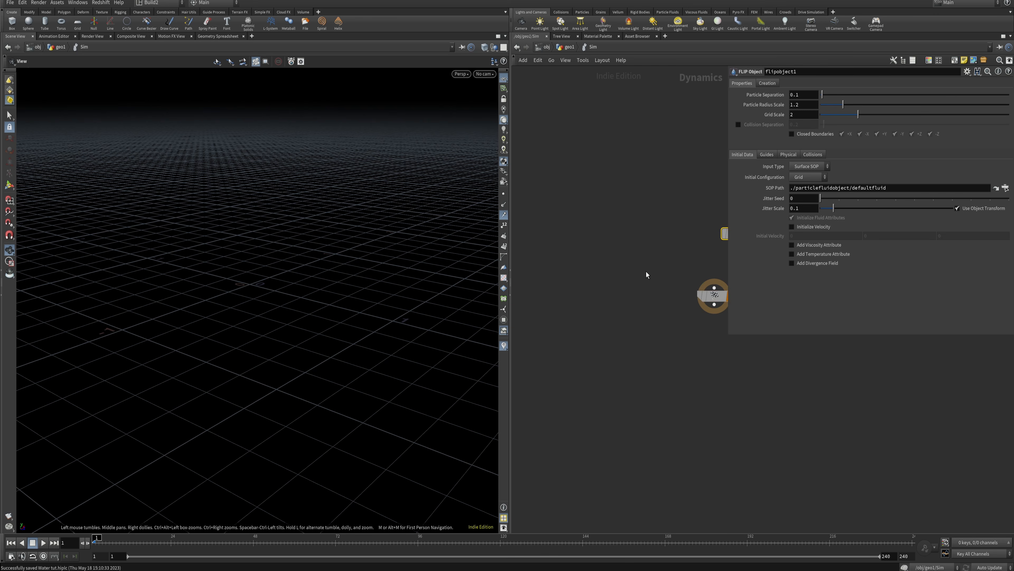
{"action": "middle_click_drag", "start_coordinate": [646, 272], "coordinate": [567, 275]}
{"action": "left_click_drag", "start_coordinate": [728, 212], "coordinate": [768, 211]}
{"action": "middle_click_drag", "start_coordinate": [712, 299], "coordinate": [700, 296]}
{"action": "left_click_drag", "start_coordinate": [653, 235], "coordinate": [608, 203]}
{"action": "scroll", "coordinate": [607, 203], "scroll_direction": "up", "scroll_amount": 1}
{"action": "middle_click_drag", "start_coordinate": [634, 229], "coordinate": [650, 233]}
- Add a FLIP Solver, wire it into the output node, and connect the FLIP Object to the solver's first input
{"action": "left_click", "coordinate": [670, 262]}
{"action": "key", "text": "Tab"}
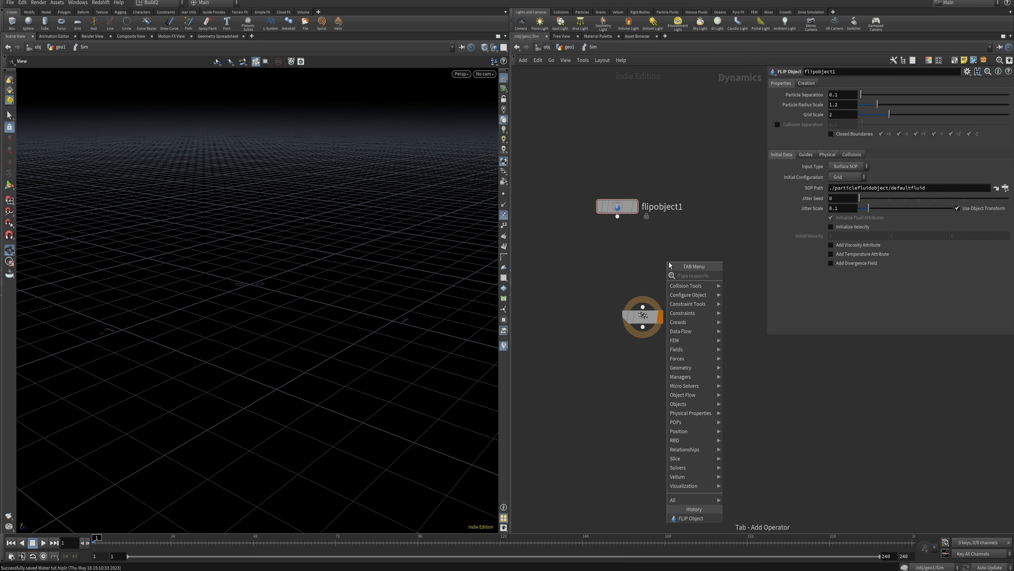
{"action": "type", "text": "flip solver"}
{"action": "key", "text": "Return"}
{"action": "left_click", "coordinate": [643, 259]}
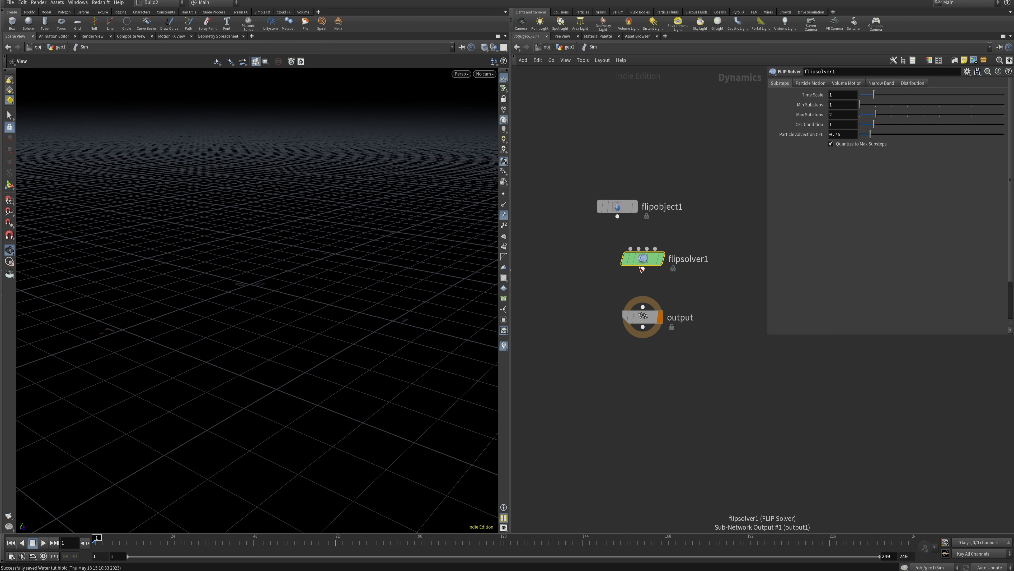
{"action": "mouse_move", "coordinate": [642, 270]}
{"action": "left_mouse_down"}
{"action": "mouse_move", "coordinate": [643, 307]}
{"action": "mouse_move", "coordinate": [642, 270]}
{"action": "left_mouse_up"}
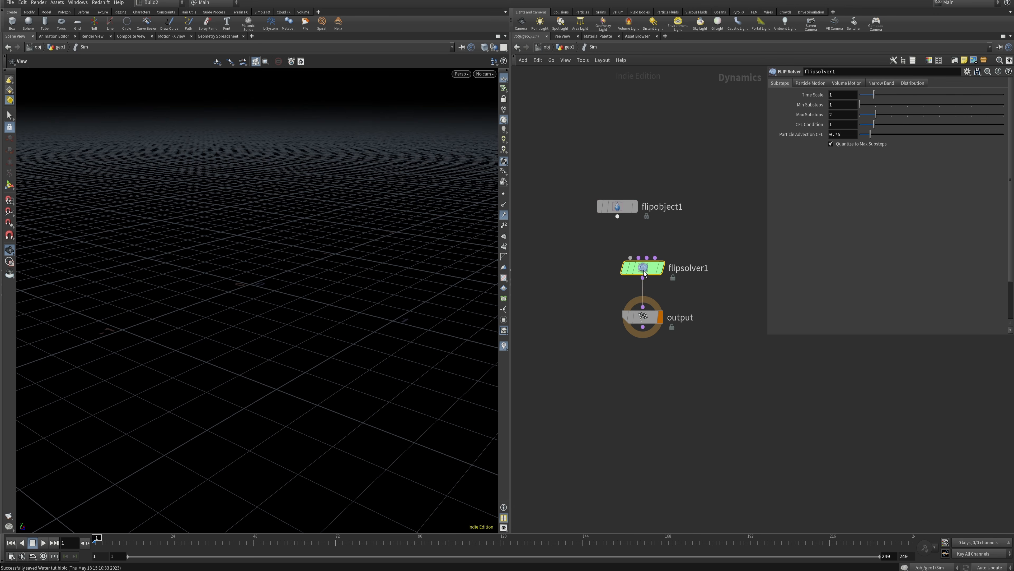
{"action": "left_click_drag", "start_coordinate": [618, 216], "coordinate": [631, 258]}
{"action": "left_click_drag", "start_coordinate": [617, 206], "coordinate": [623, 202]}
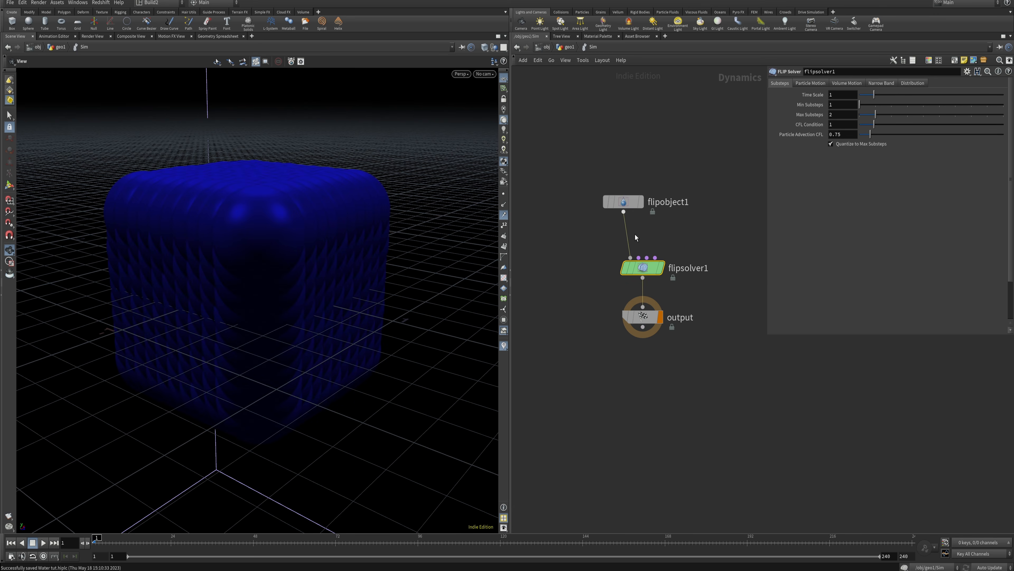
- Add a Volume Source beside the FLIP Object and wire it into the FLIP Solver's Particle Velocity input
{"action": "left_click", "coordinate": [714, 306]}
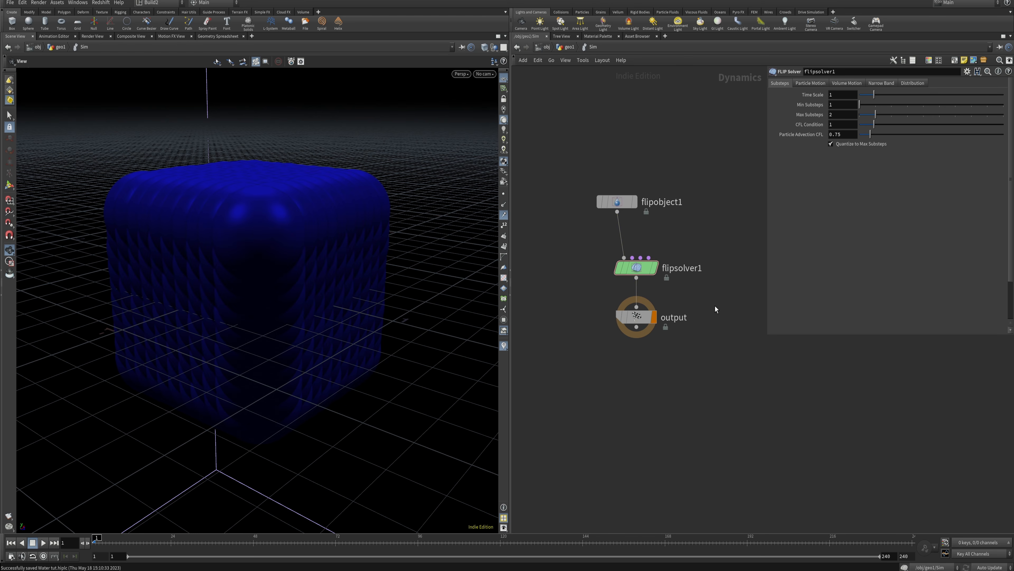
{"action": "key", "text": "Tab"}
{"action": "type", "text": "vol"}
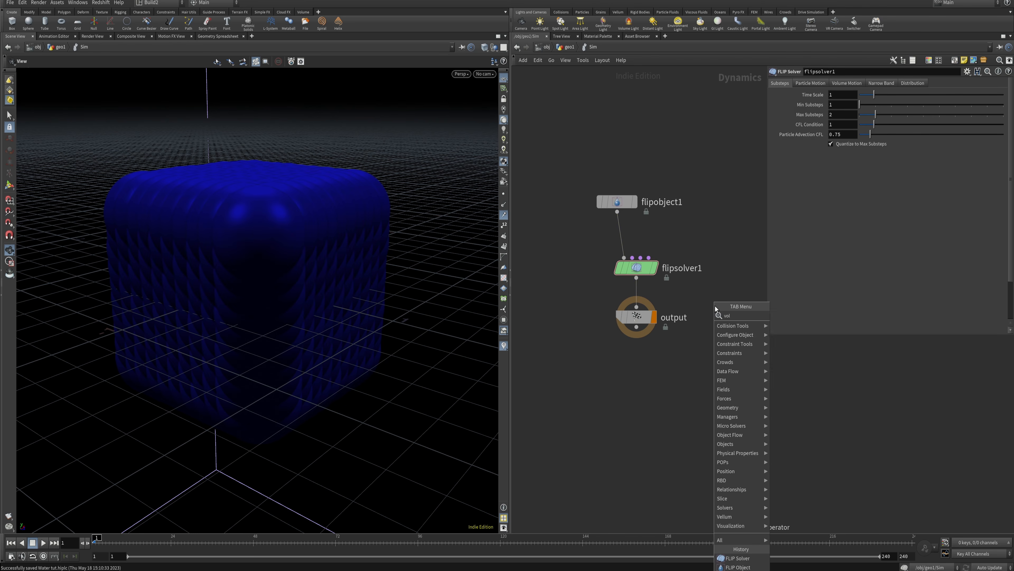
{"action": "key", "text": "Return"}
{"action": "left_click", "coordinate": [717, 202]}
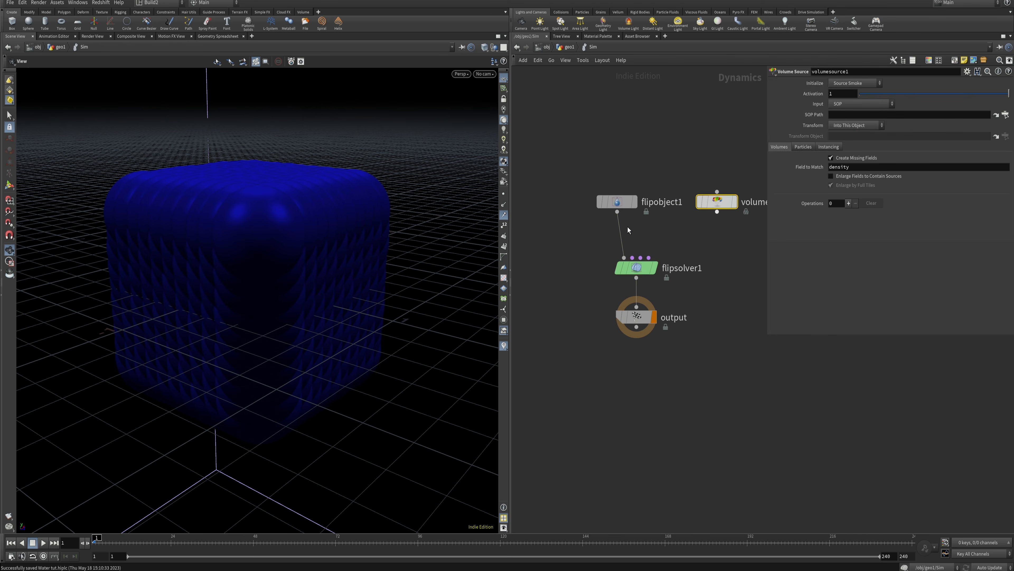
{"action": "middle_click_drag", "start_coordinate": [664, 224], "coordinate": [648, 222]}
{"action": "left_click", "coordinate": [700, 208]}
{"action": "left_click", "coordinate": [615, 254]}
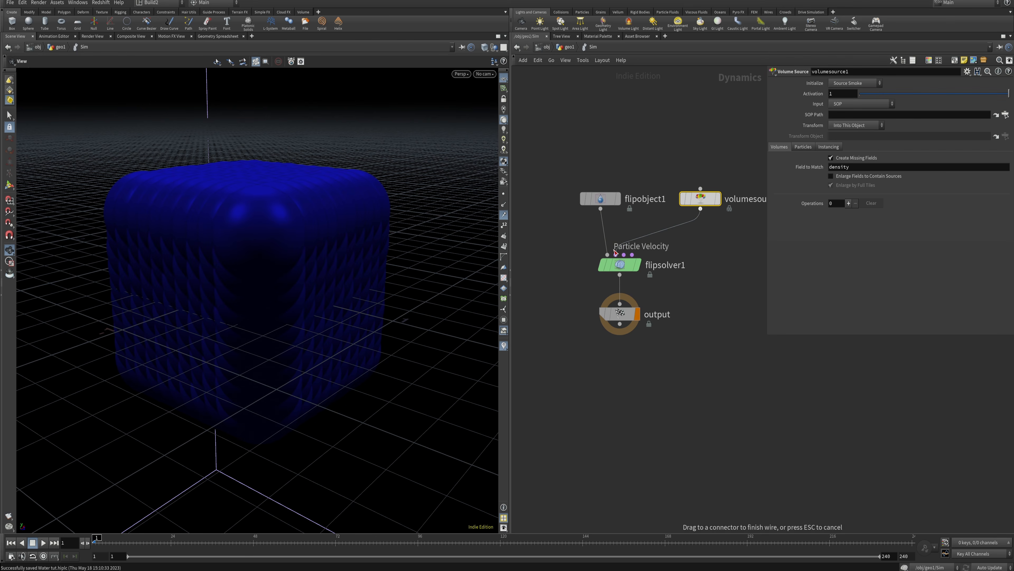
- Set the FLIP Object's SOP path to the source_out node in geo1
{"action": "left_click", "coordinate": [589, 200]}
{"action": "scroll", "coordinate": [609, 227], "scroll_direction": "down", "scroll_amount": 2}
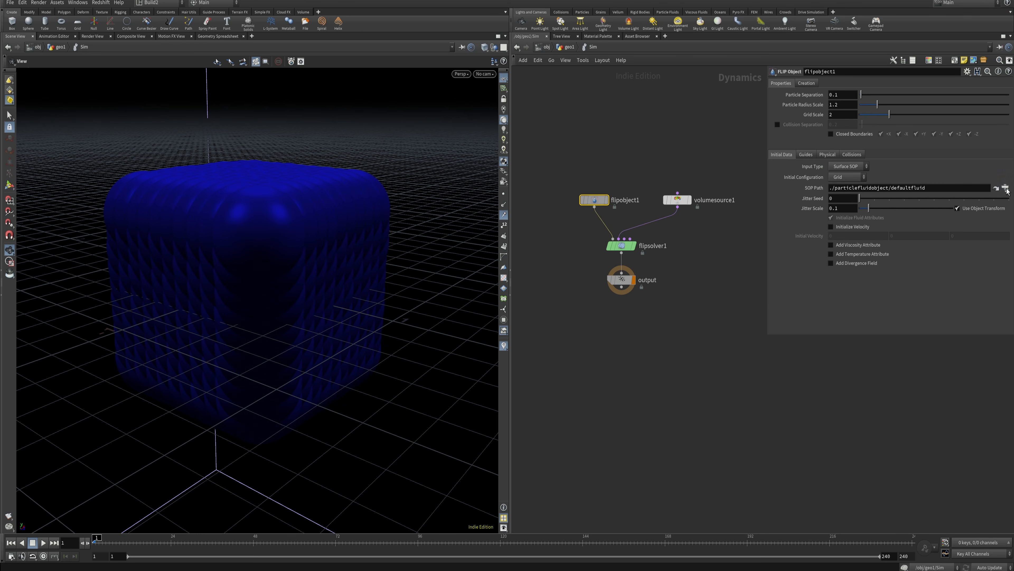
{"action": "left_click", "coordinate": [1006, 190]}
{"action": "left_click_drag", "start_coordinate": [955, 120], "coordinate": [797, 142]}
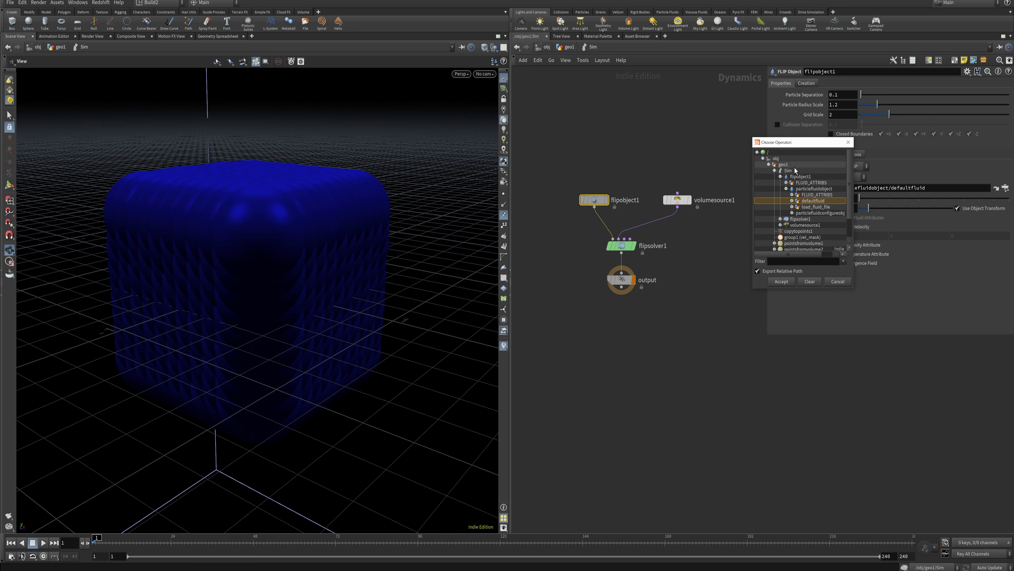
{"action": "double_click", "coordinate": [783, 171]}
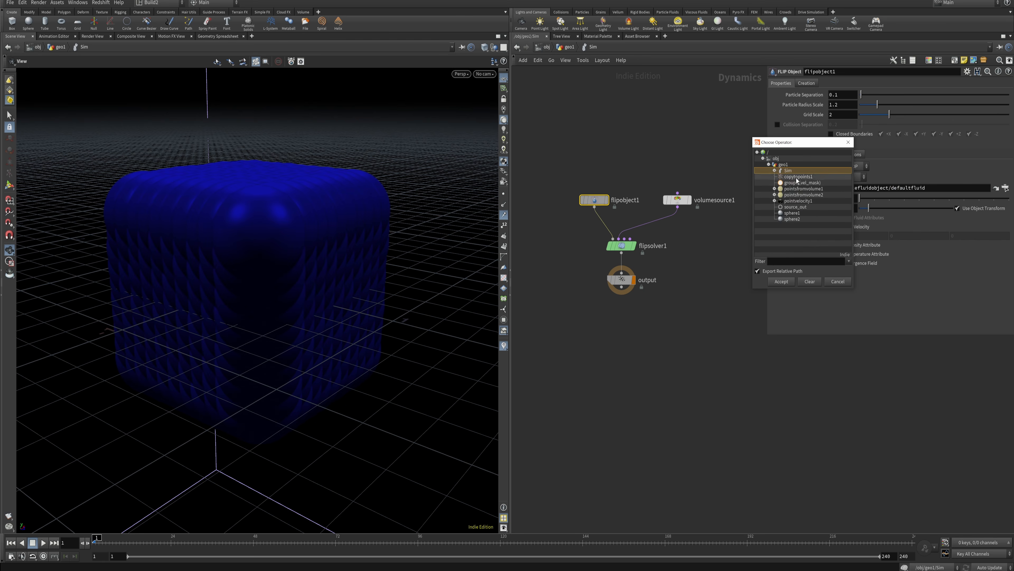
{"action": "left_click", "coordinate": [802, 207]}
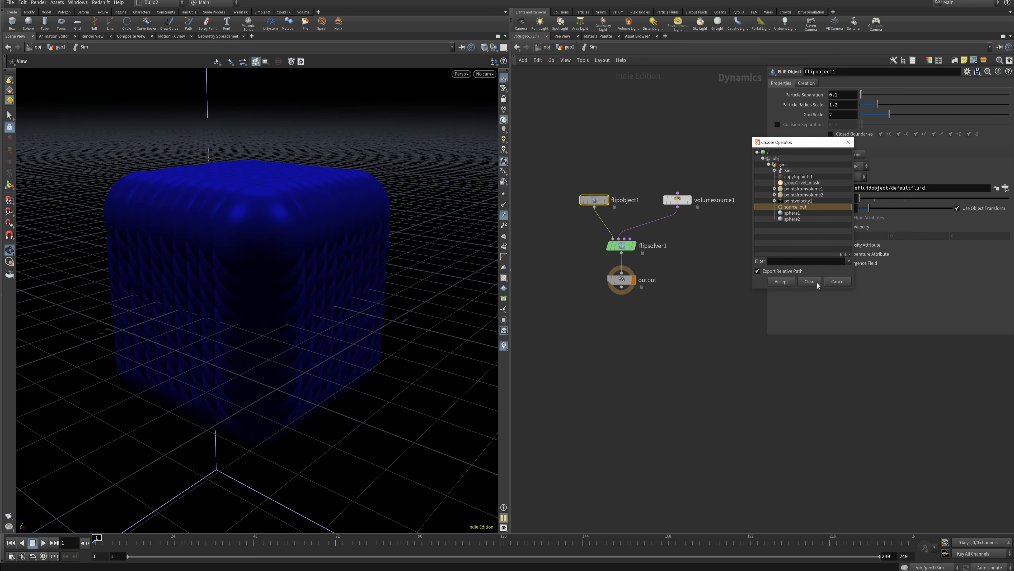
{"action": "left_click", "coordinate": [783, 281]}
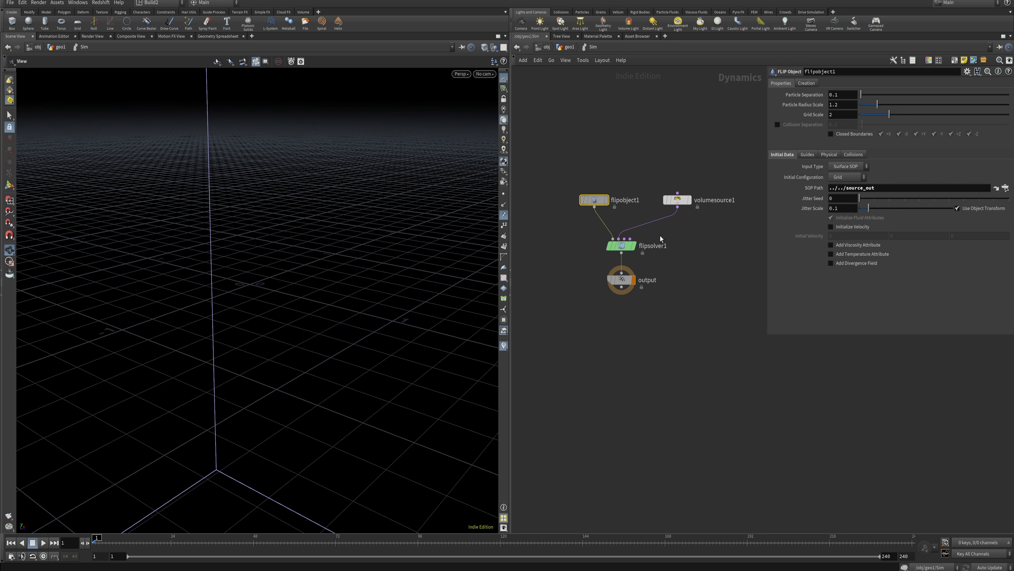
- Set the Volume Source's SOP path to /obj/geo1/source_out
{"action": "left_click", "coordinate": [678, 200]}
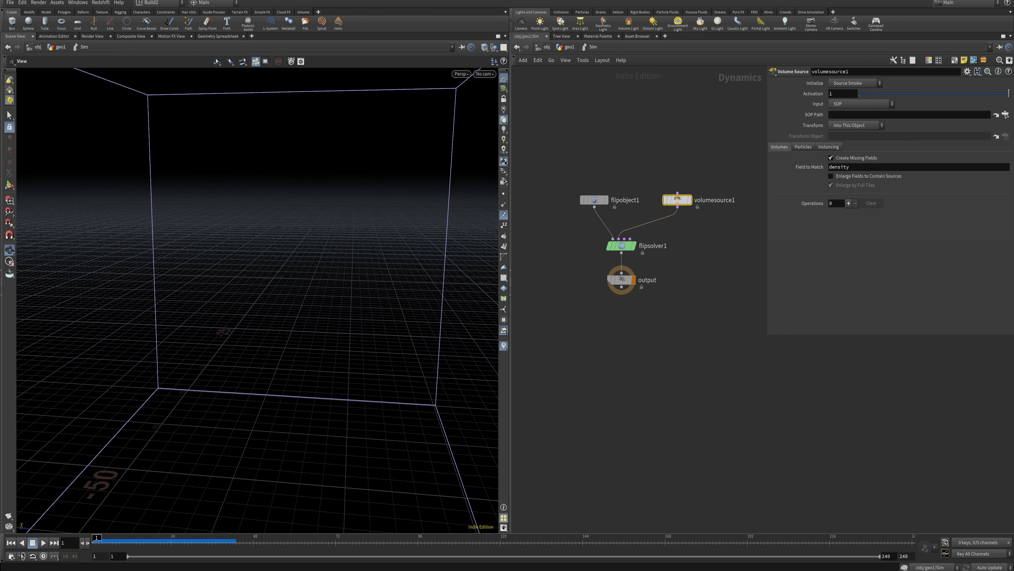
{"action": "left_click", "coordinate": [1006, 114]}
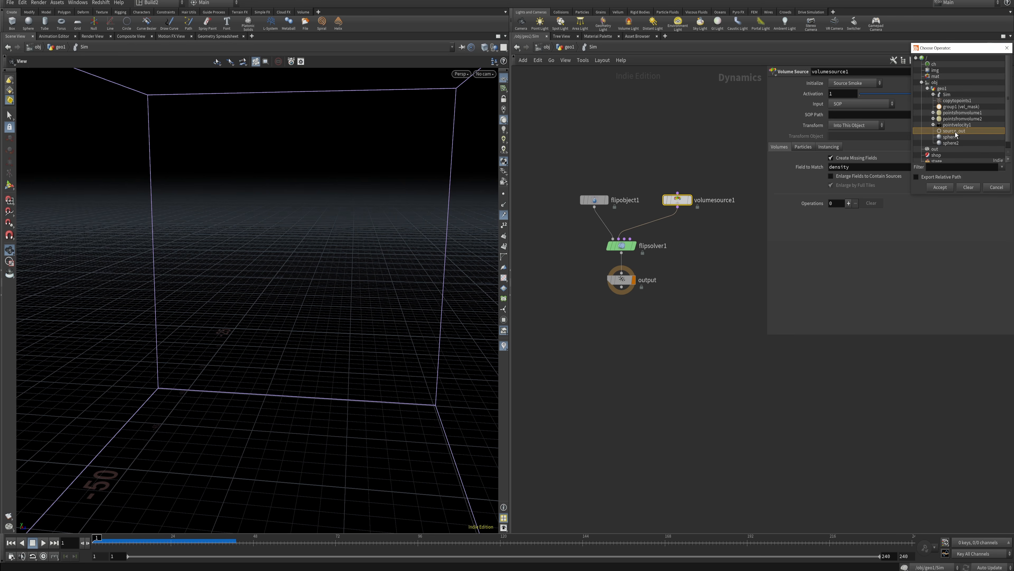
{"action": "left_click", "coordinate": [941, 187]}
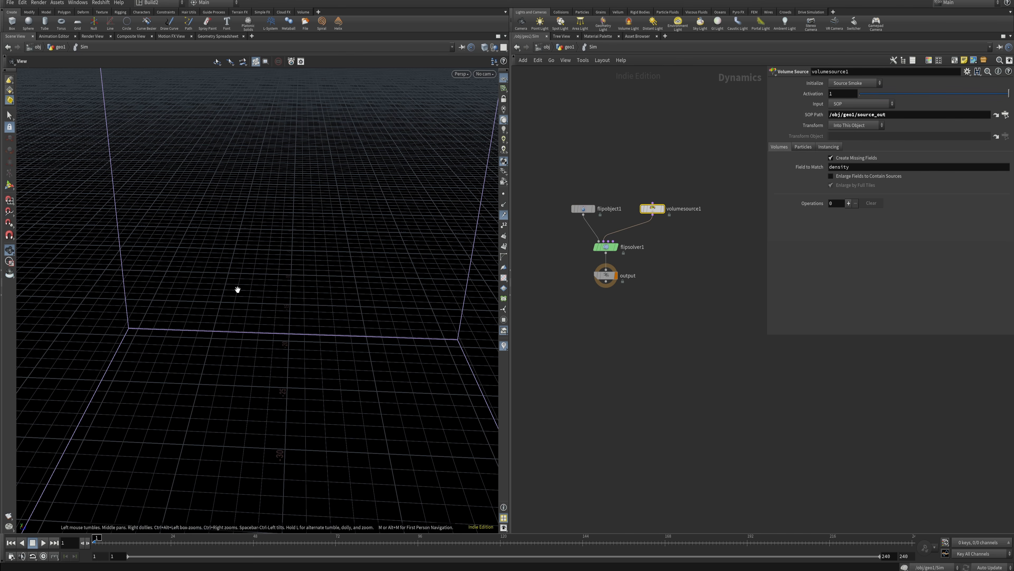
- Change the FLIP Object's input type to Particle Field
{"action": "scroll", "coordinate": [361, 290], "scroll_direction": "up", "scroll_amount": 3}
{"action": "mouse_move", "coordinate": [361, 289]}
{"action": "left_mouse_down"}
{"action": "mouse_move", "coordinate": [351, 290]}
{"action": "mouse_move", "coordinate": [362, 284]}
{"action": "left_mouse_up"}
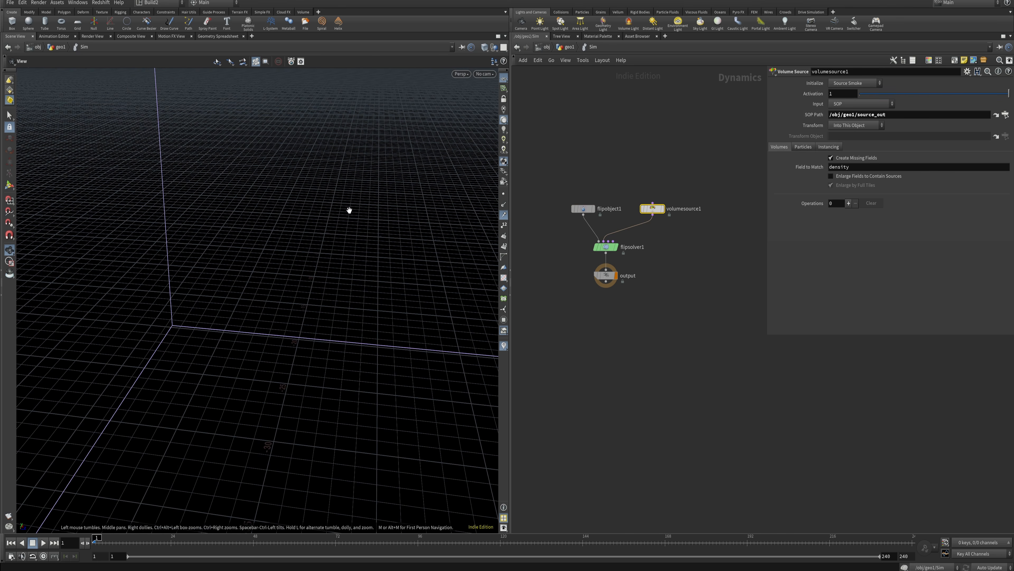
{"action": "left_click", "coordinate": [583, 208]}
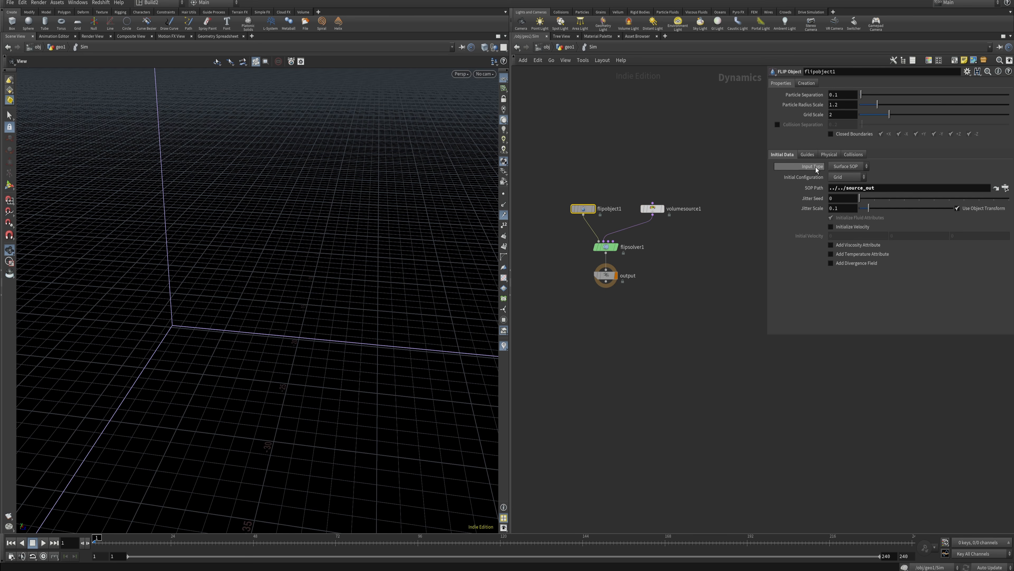
{"action": "left_click", "coordinate": [847, 167]}
{"action": "left_click", "coordinate": [850, 185]}
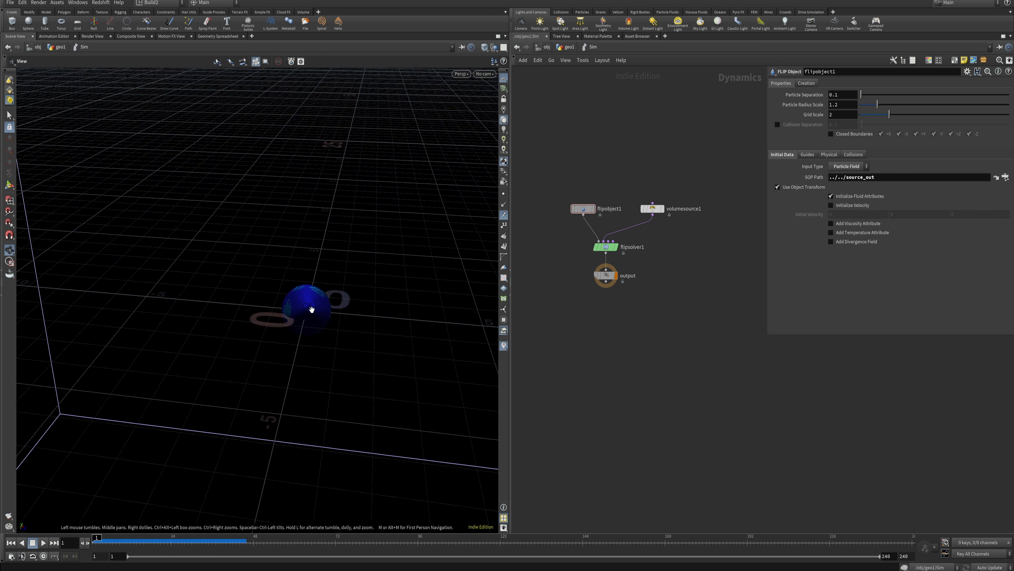
{"action": "left_click_drag", "start_coordinate": [311, 310], "coordinate": [316, 306]}
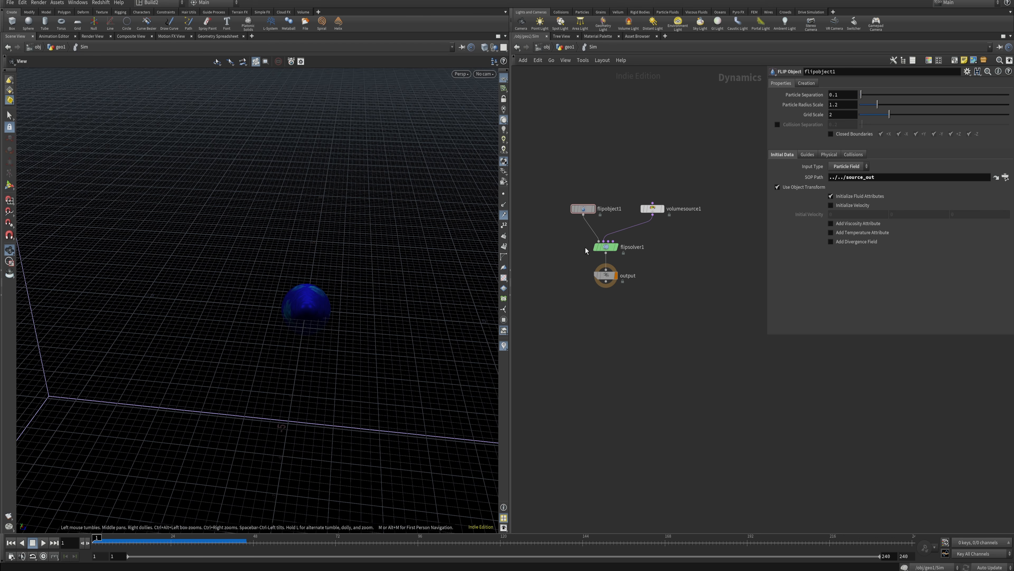
- Set the particle guide visualization of the FLIP Object to Particles
{"action": "left_click", "coordinate": [806, 156]}
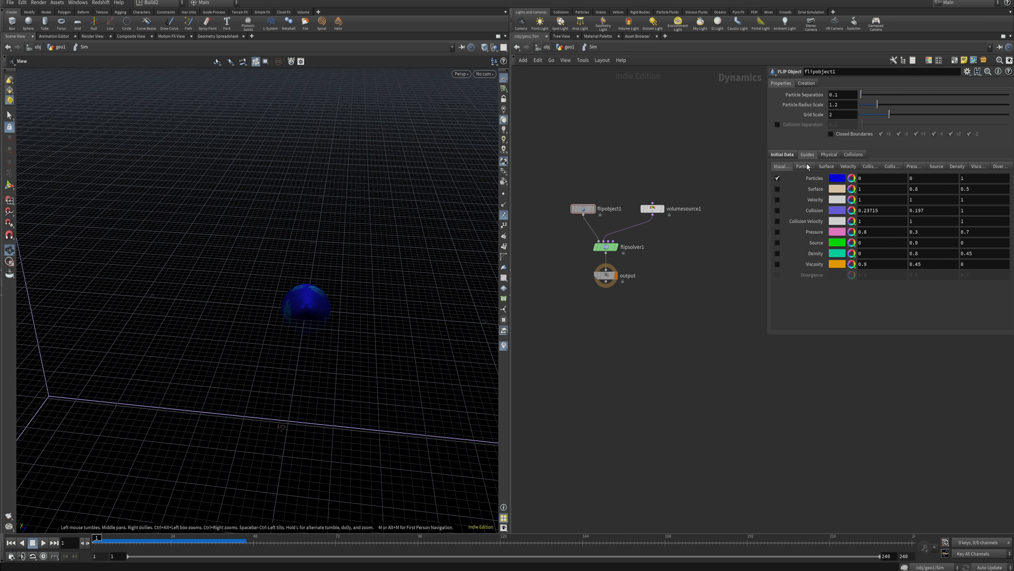
{"action": "left_click", "coordinate": [804, 167]}
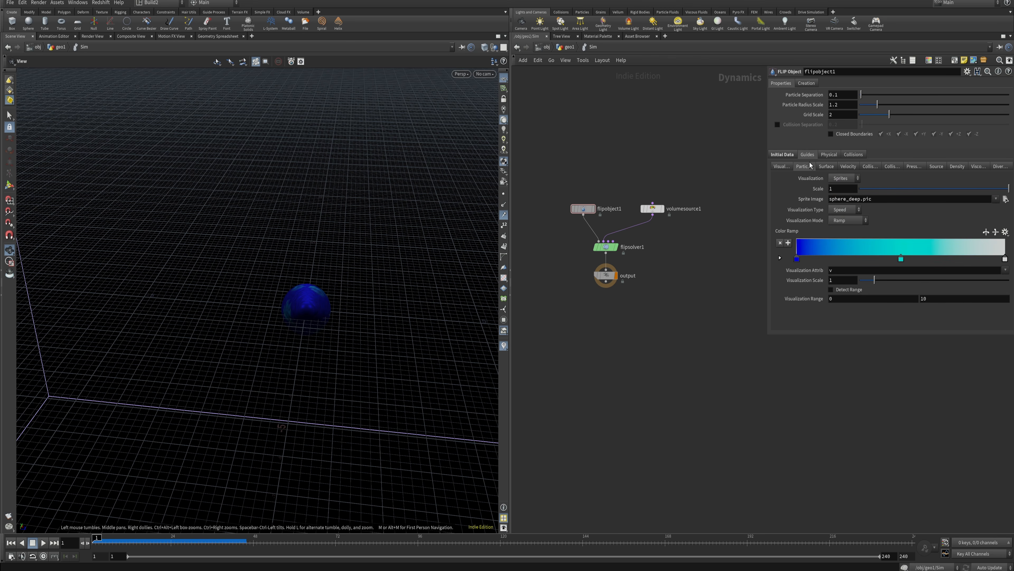
{"action": "left_click", "coordinate": [839, 179]}
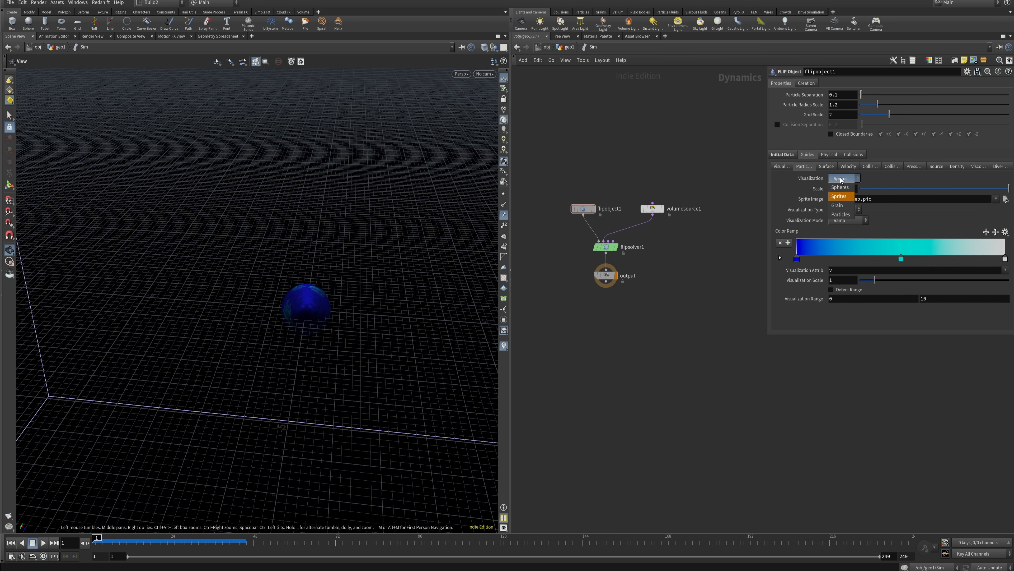
{"action": "left_click", "coordinate": [840, 214]}
{"action": "right_click_drag", "start_coordinate": [316, 309], "coordinate": [587, 212]}
{"action": "left_click_drag", "start_coordinate": [291, 307], "coordinate": [279, 337]}
{"action": "right_click_drag", "start_coordinate": [279, 336], "coordinate": [268, 349]}
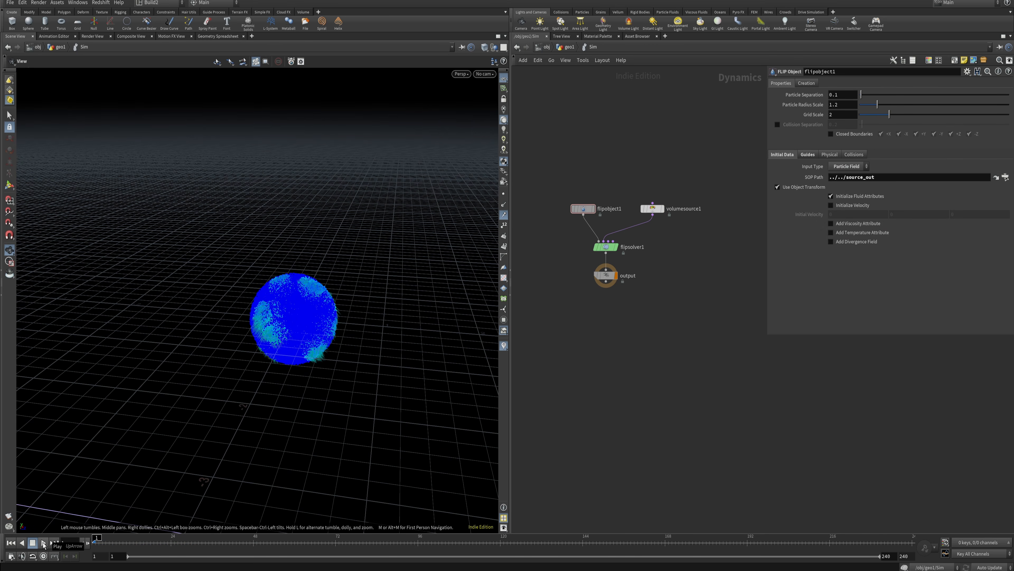
- Play the simulation to examine the particle motion, stop it and return to frame 1
{"action": "left_click", "coordinate": [44, 543]}
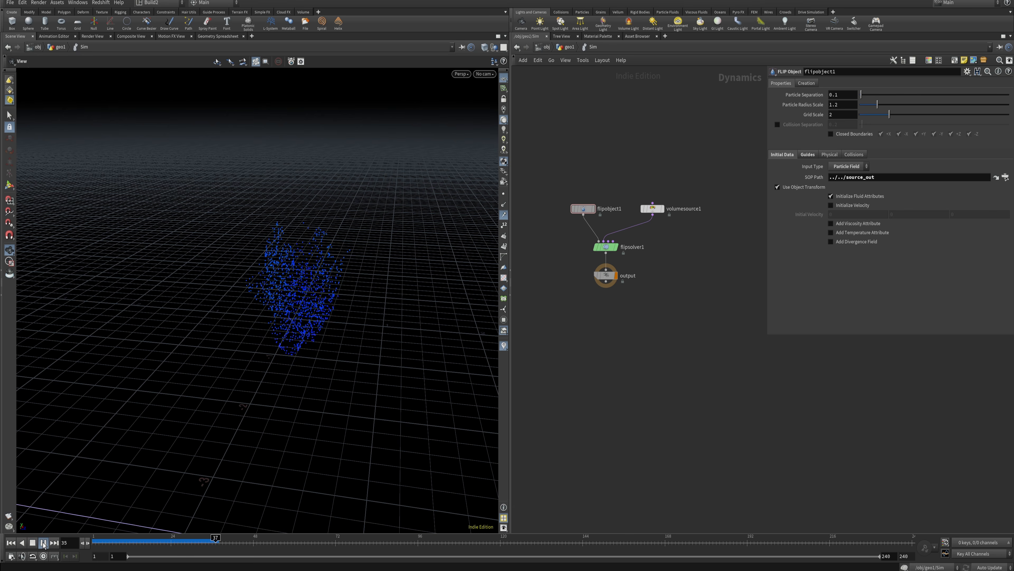
{"action": "left_click_drag", "start_coordinate": [290, 288], "coordinate": [287, 342]}
{"action": "left_click_drag", "start_coordinate": [159, 544], "coordinate": [81, 543]}
{"action": "left_click", "coordinate": [31, 543]}
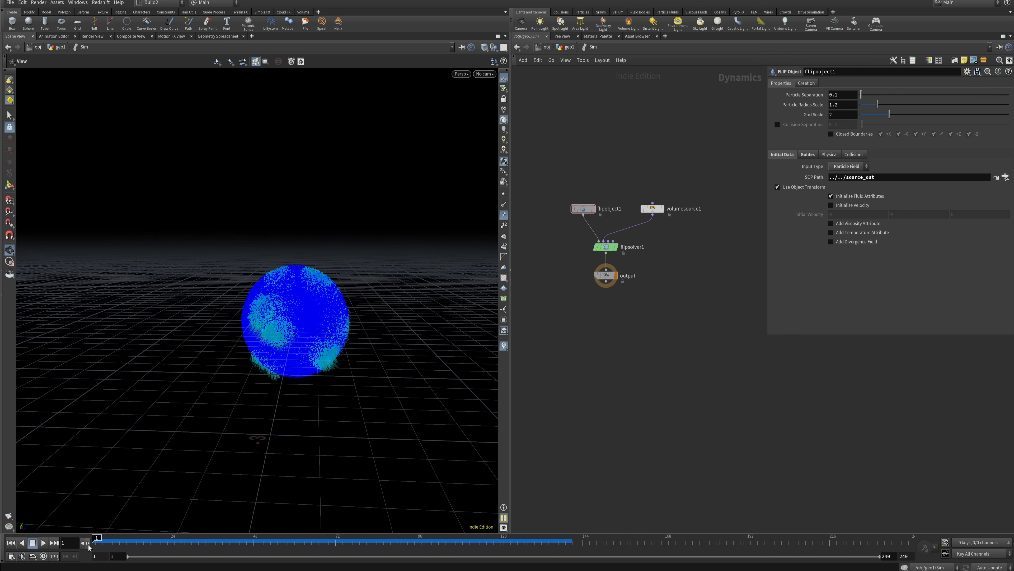
{"action": "left_click", "coordinate": [88, 544]}
{"action": "left_click_drag", "start_coordinate": [294, 328], "coordinate": [326, 317]}
{"action": "scroll", "coordinate": [292, 393], "scroll_direction": "down", "scroll_amount": 5}
{"action": "left_click_drag", "start_coordinate": [294, 394], "coordinate": [293, 403]}
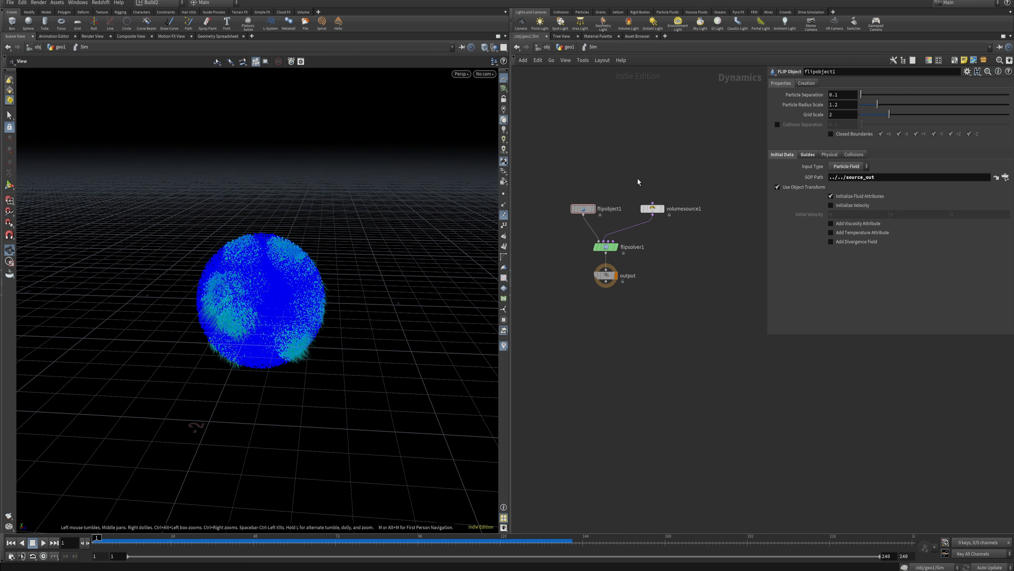
- Link the FLIP Object's Particle Separation to the Point Separation of pointsfromvolume1 in geo1 with a relative reference
{"action": "left_click", "coordinate": [567, 47]}
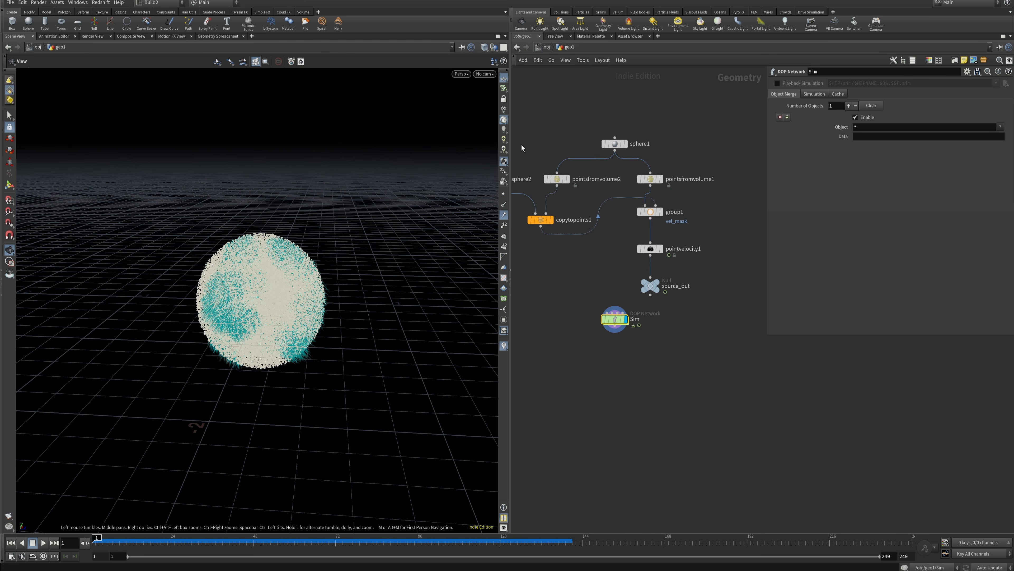
{"action": "middle_click_drag", "start_coordinate": [612, 265], "coordinate": [668, 271]}
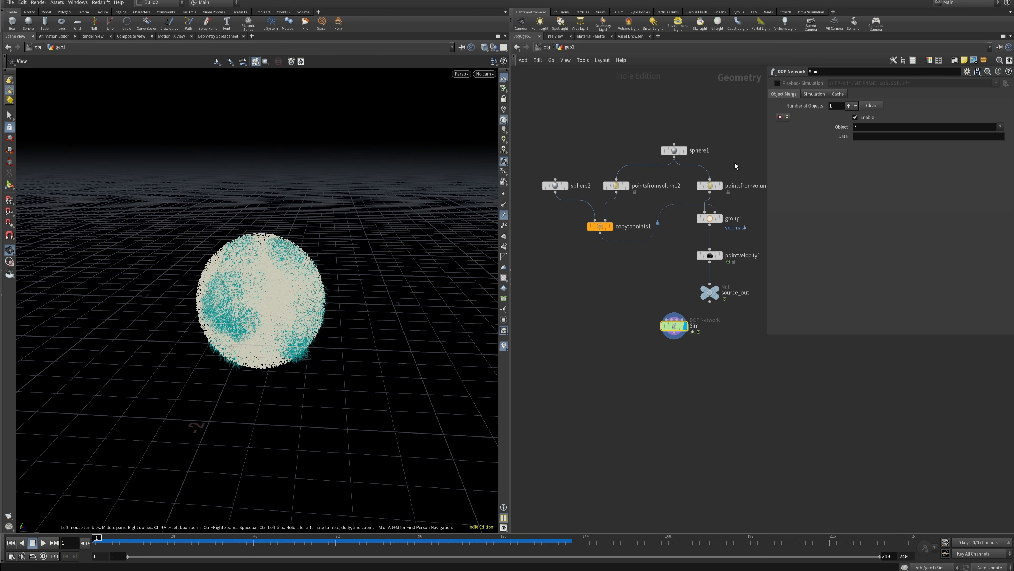
{"action": "middle_click_drag", "start_coordinate": [736, 166], "coordinate": [720, 158]}
{"action": "left_click", "coordinate": [726, 180]}
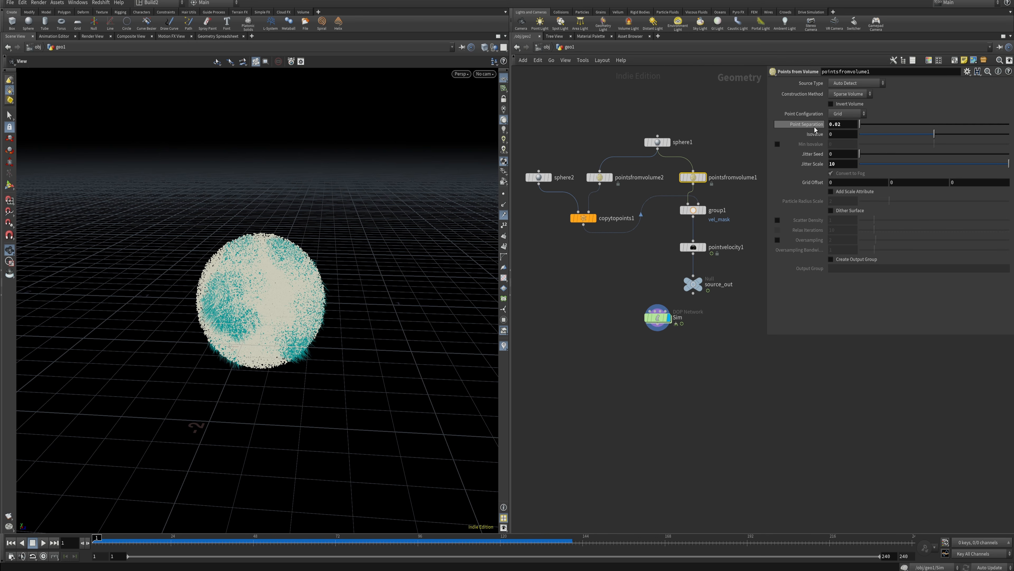
{"action": "right_click", "coordinate": [804, 126]}
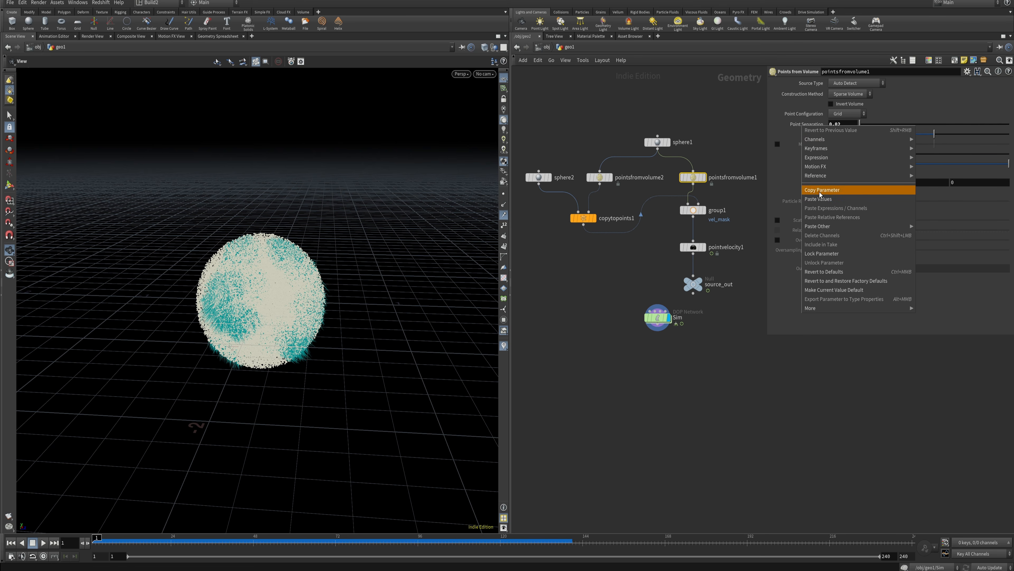
{"action": "left_click", "coordinate": [826, 190]}
{"action": "double_click", "coordinate": [658, 318]}
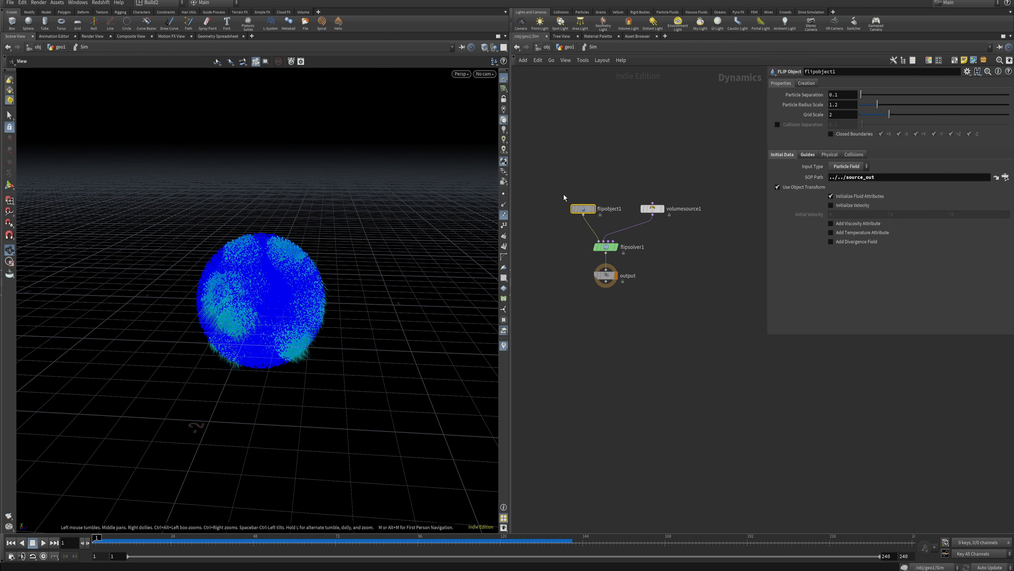
{"action": "right_click", "coordinate": [811, 96]}
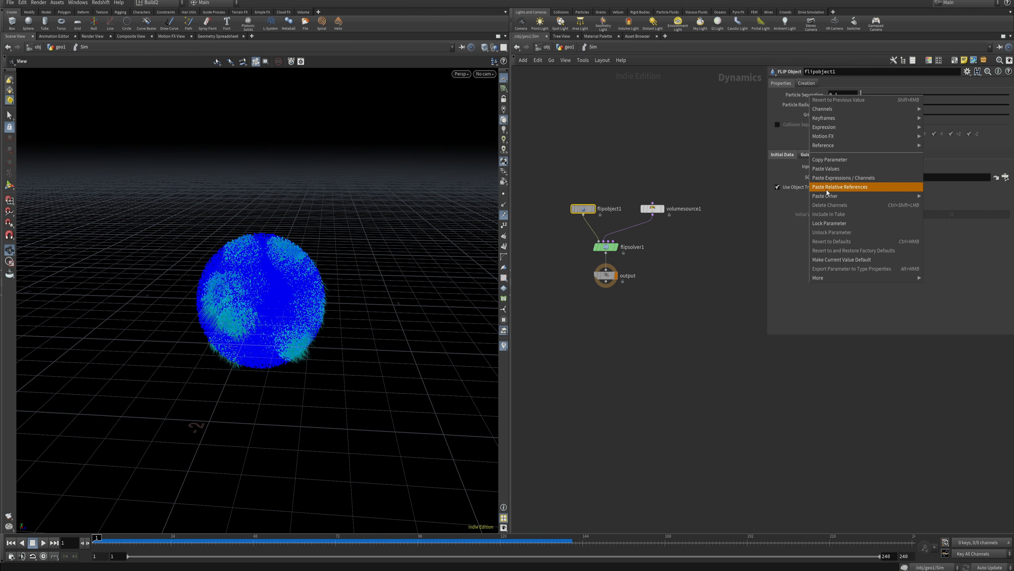
{"action": "left_click", "coordinate": [844, 188]}
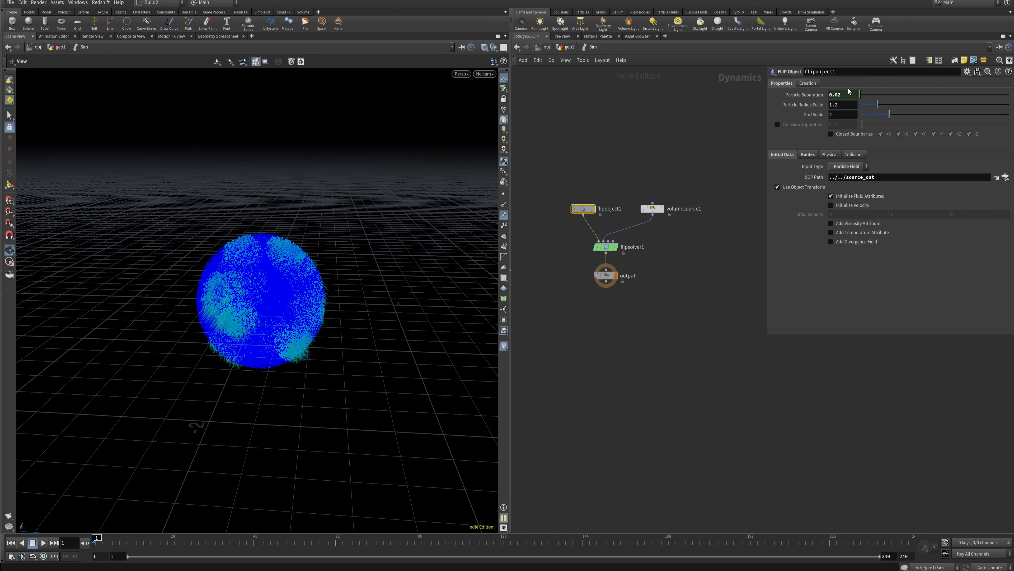
- Set the Point Separation of pointsfromvolume1 to 0.1 to test the link with the FLIP Object's Particle Separation
{"action": "key", "text": "u"}
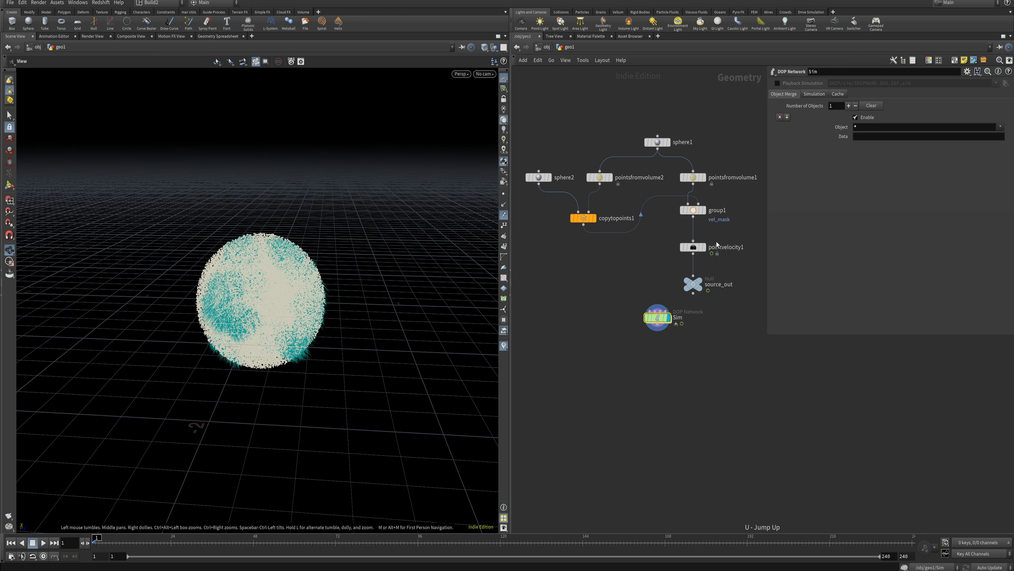
{"action": "left_click", "coordinate": [695, 180]}
{"action": "left_click", "coordinate": [845, 124]}
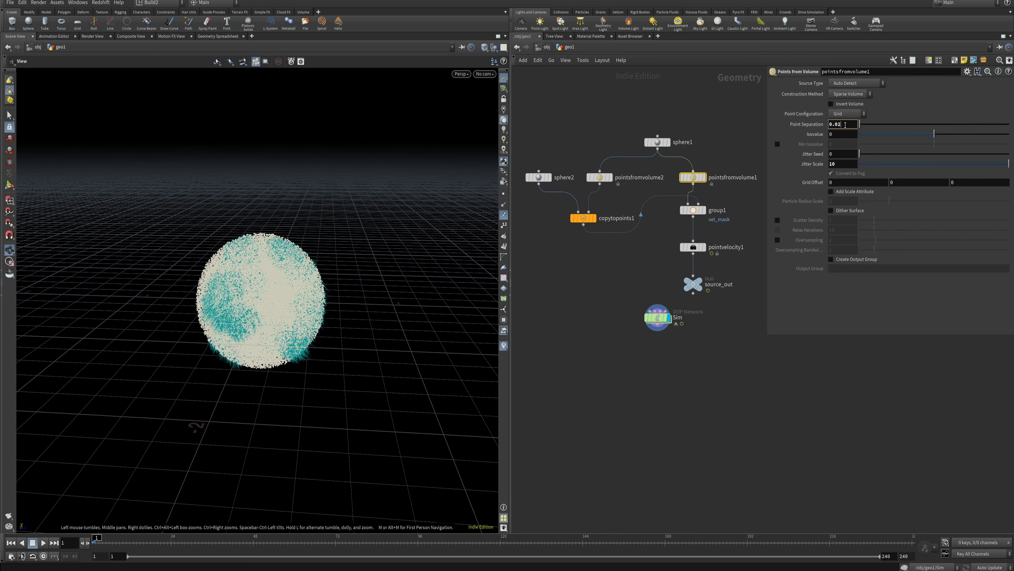
{"action": "type", "text": "0.1"}
{"action": "key", "text": "Return"}
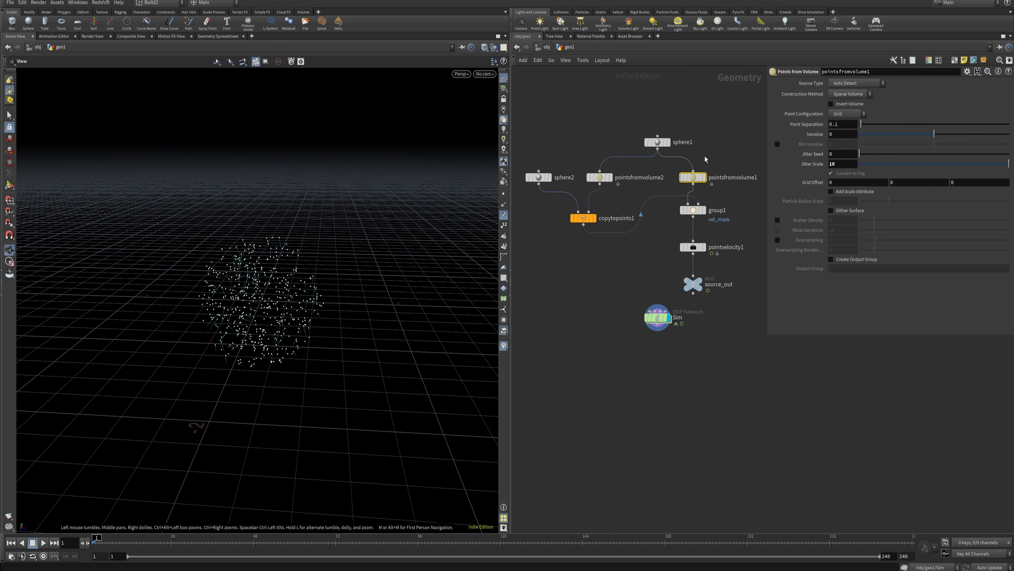
{"action": "double_click", "coordinate": [666, 322]}
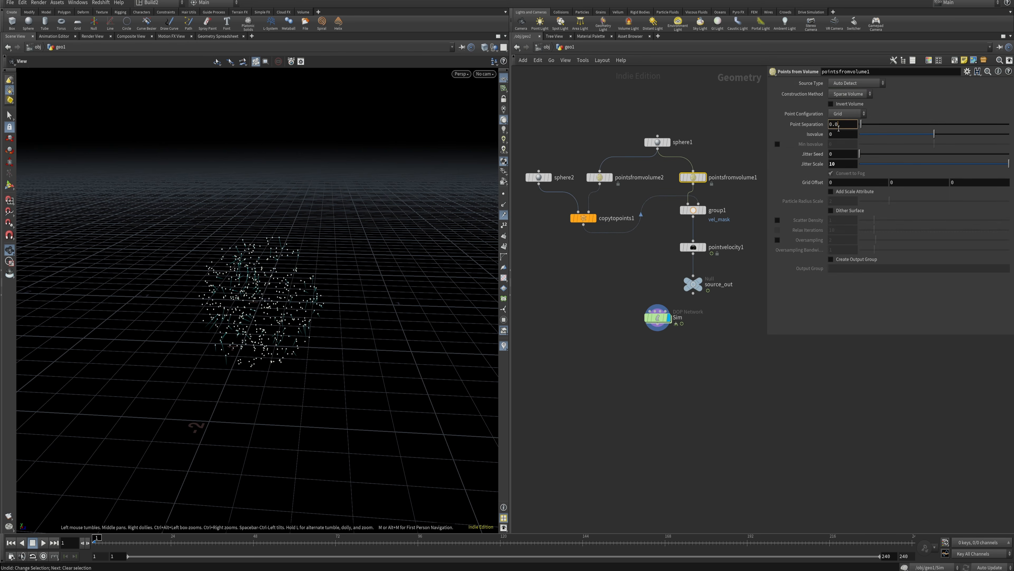
- Restore the Point Separation of pointsfromvolume1 to 0.02 and go back into the Sim network
{"action": "type", "text": "2"}
{"action": "key", "text": "Return"}
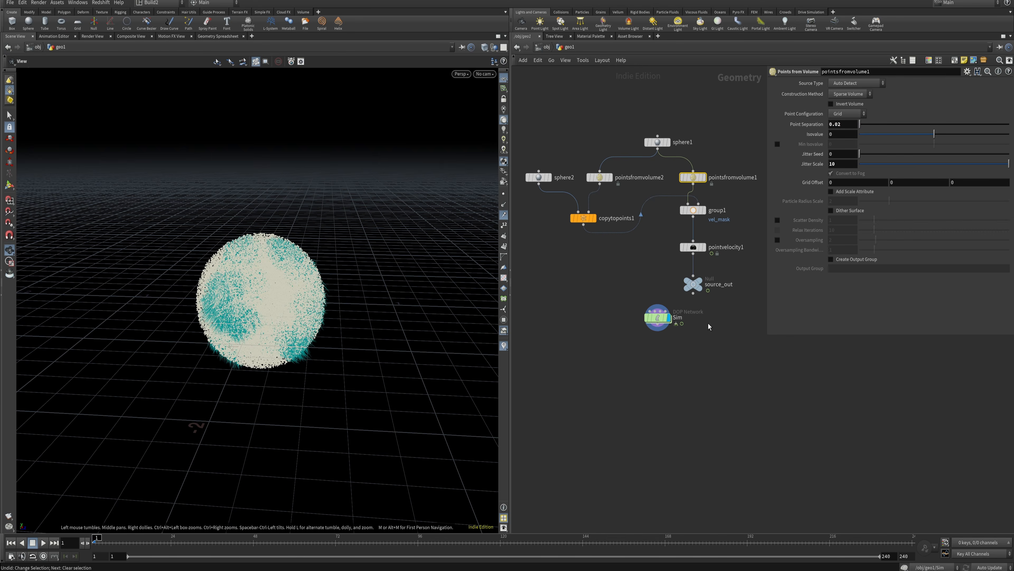
{"action": "double_click", "coordinate": [658, 317]}
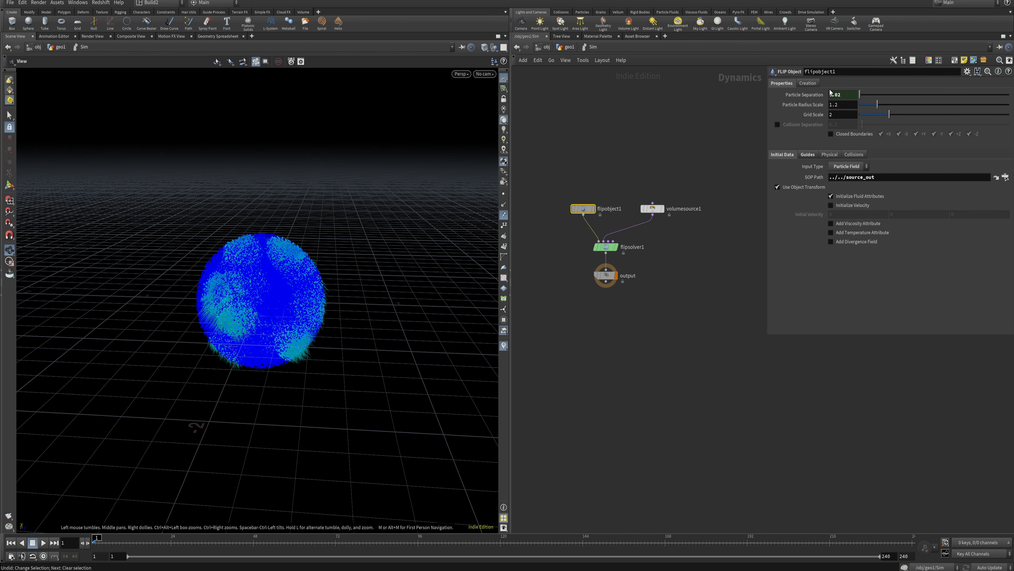
- Play the simulation, stop it at frame 23 and examine the splash from another angle
{"action": "left_click", "coordinate": [44, 542]}
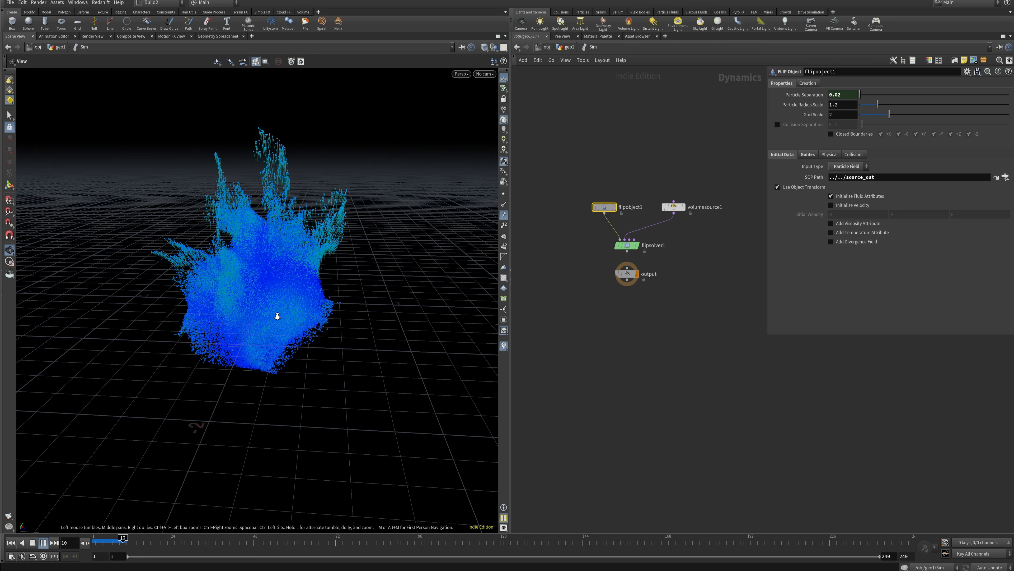
{"action": "right_click_drag", "start_coordinate": [276, 315], "coordinate": [188, 433]}
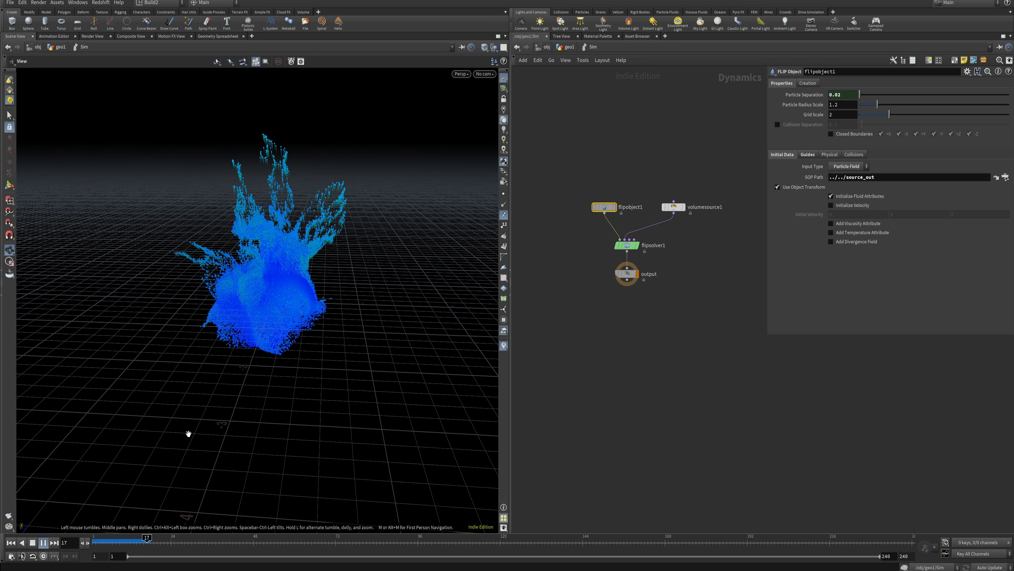
{"action": "left_click", "coordinate": [33, 542]}
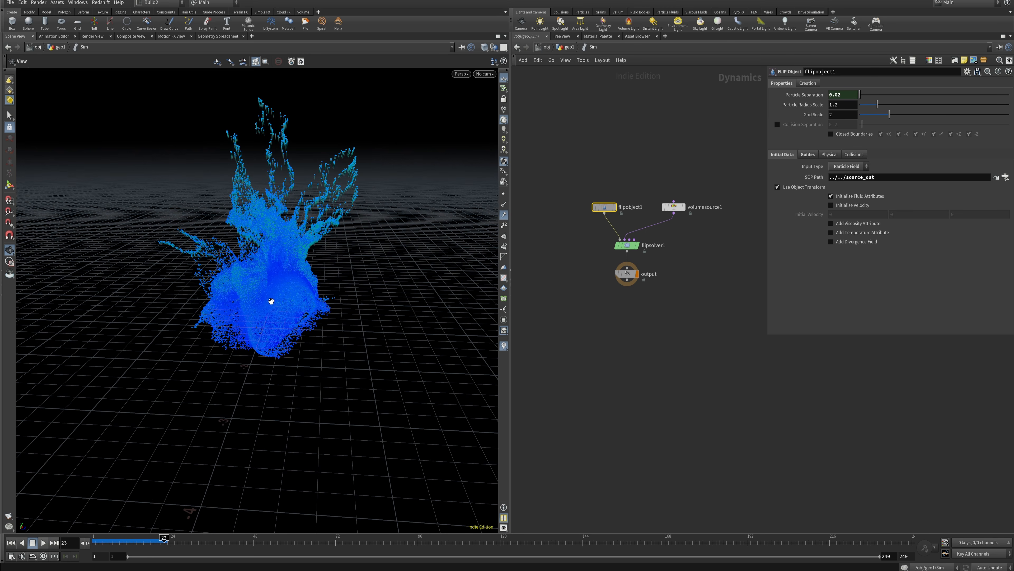
{"action": "left_click_drag", "start_coordinate": [271, 299], "coordinate": [493, 214]}
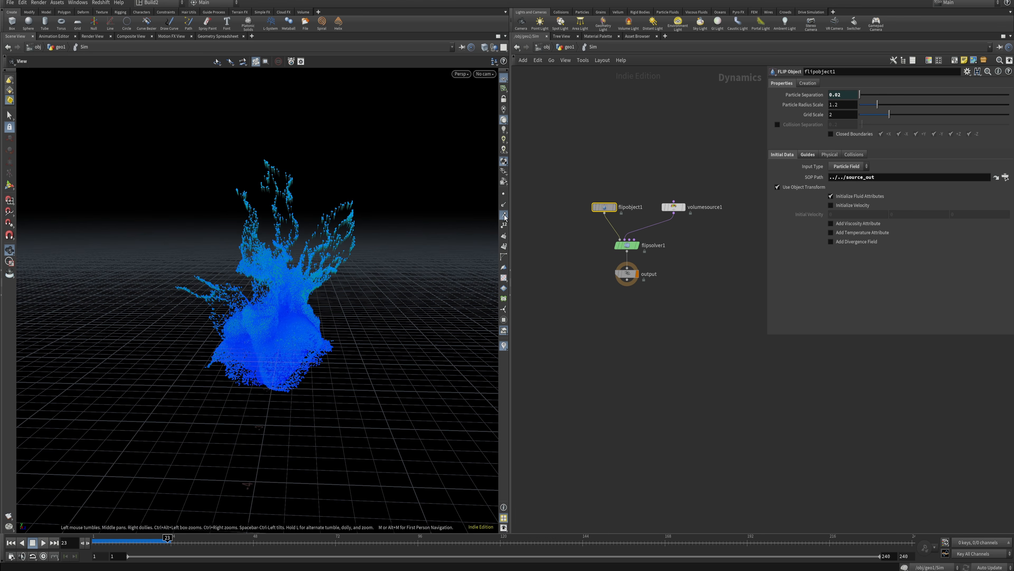
- Turn off the point trails display in the viewport
{"action": "left_click", "coordinate": [504, 217]}
{"action": "right_click_drag", "start_coordinate": [296, 310], "coordinate": [292, 321]}
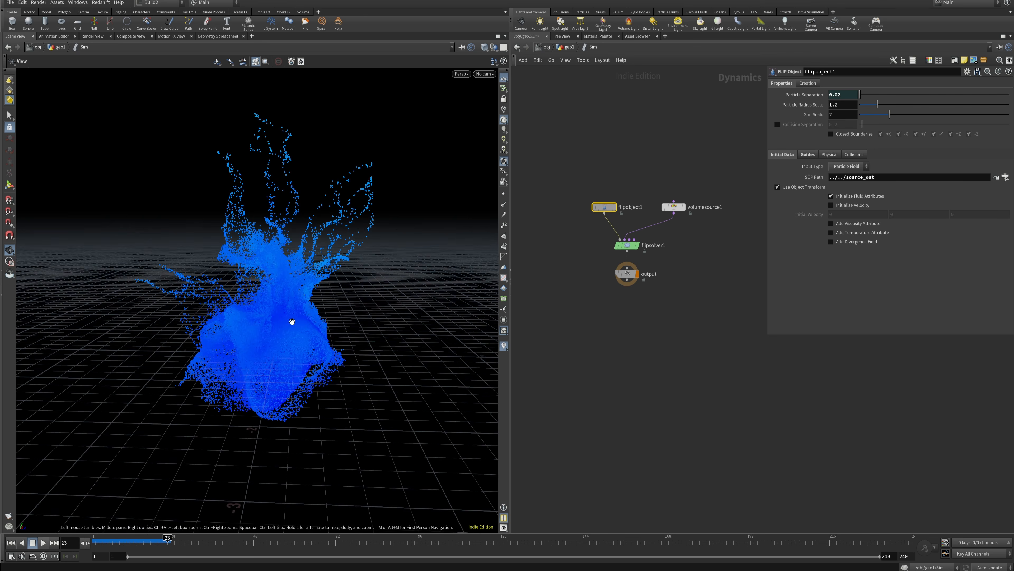
{"action": "mouse_move", "coordinate": [292, 321]}
{"action": "left_mouse_down"}
{"action": "mouse_move", "coordinate": [279, 297]}
{"action": "mouse_move", "coordinate": [382, 377]}
{"action": "mouse_move", "coordinate": [302, 310]}
{"action": "mouse_move", "coordinate": [345, 314]}
{"action": "mouse_move", "coordinate": [287, 326]}
{"action": "left_mouse_up"}
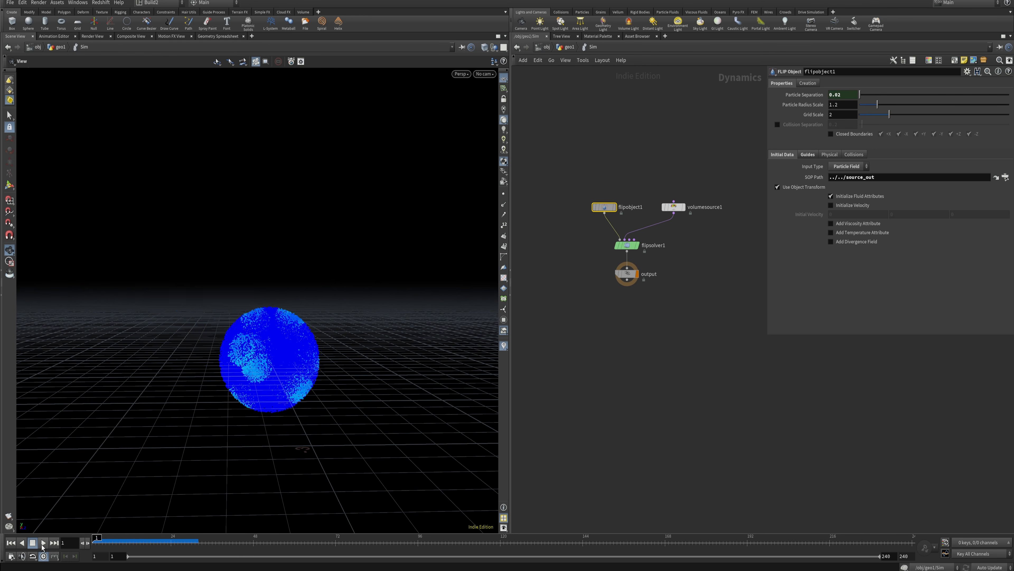
- Replay the simulation from frame 1 and inspect the shape of the splash
{"action": "left_click", "coordinate": [43, 542]}
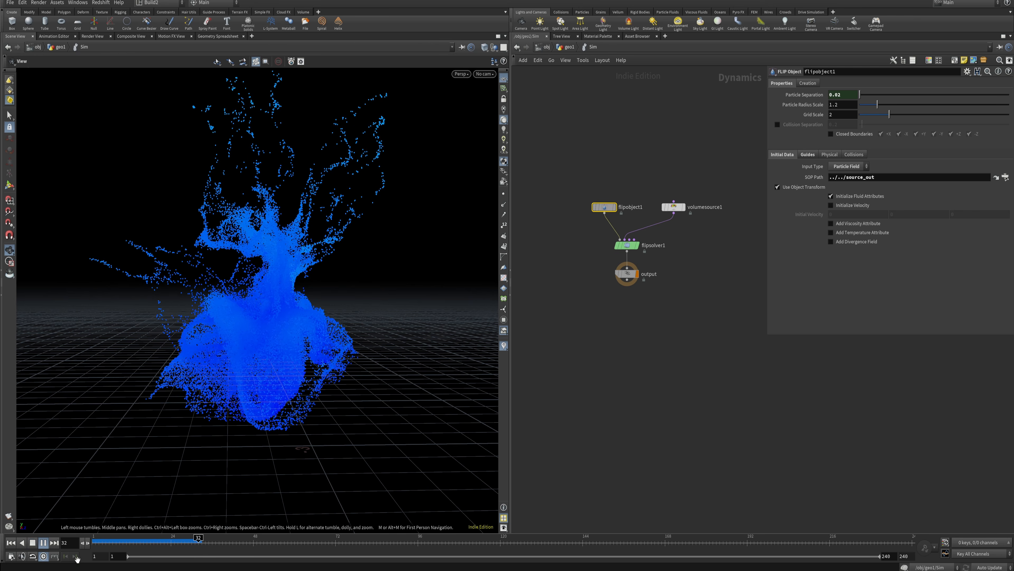
{"action": "left_click_drag", "start_coordinate": [296, 280], "coordinate": [290, 314]}
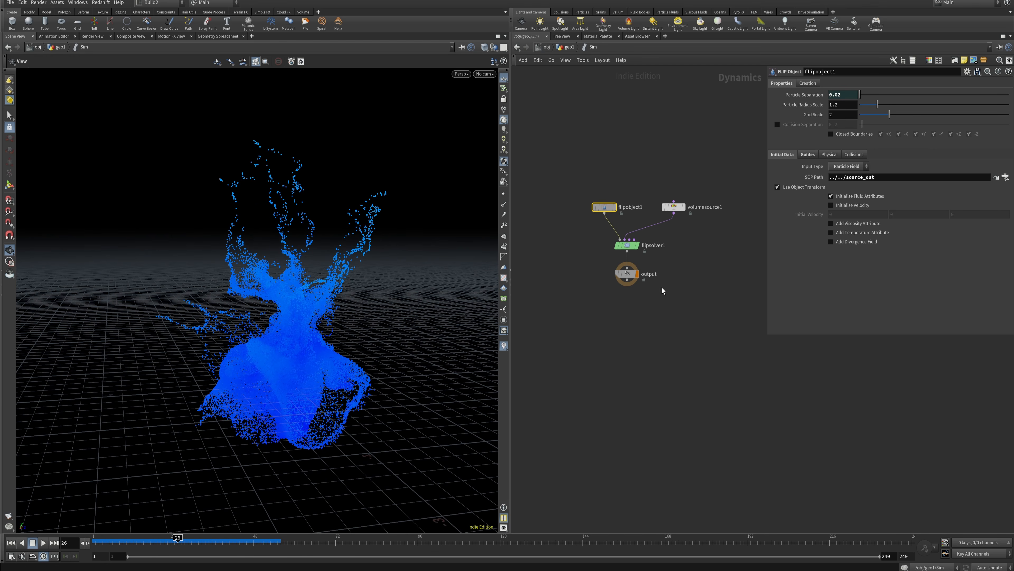
- Enable Surface Tension in the volume motion settings of flipsolver1
{"action": "scroll", "coordinate": [628, 244], "scroll_direction": "up", "scroll_amount": 3}
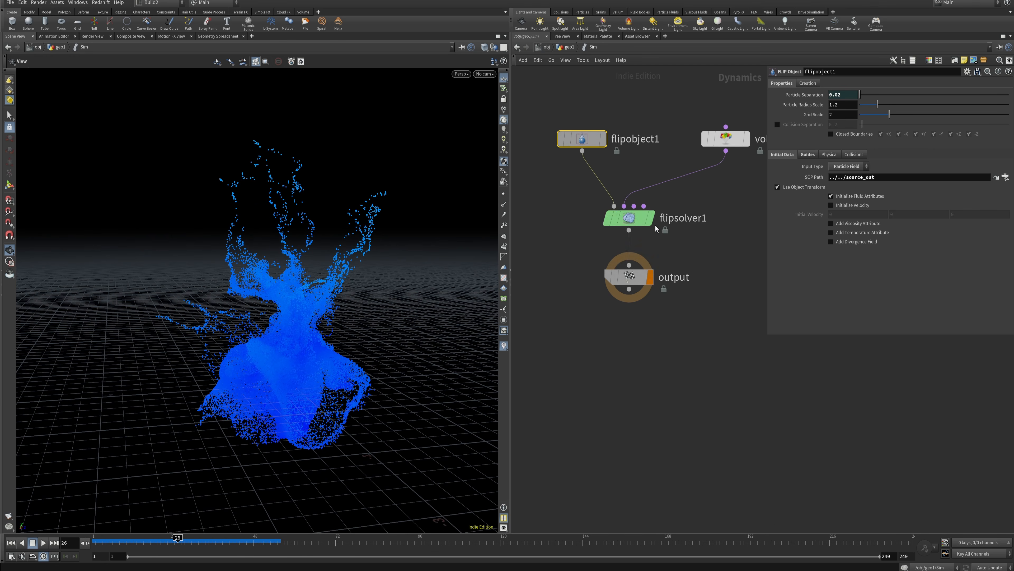
{"action": "left_click", "coordinate": [630, 219]}
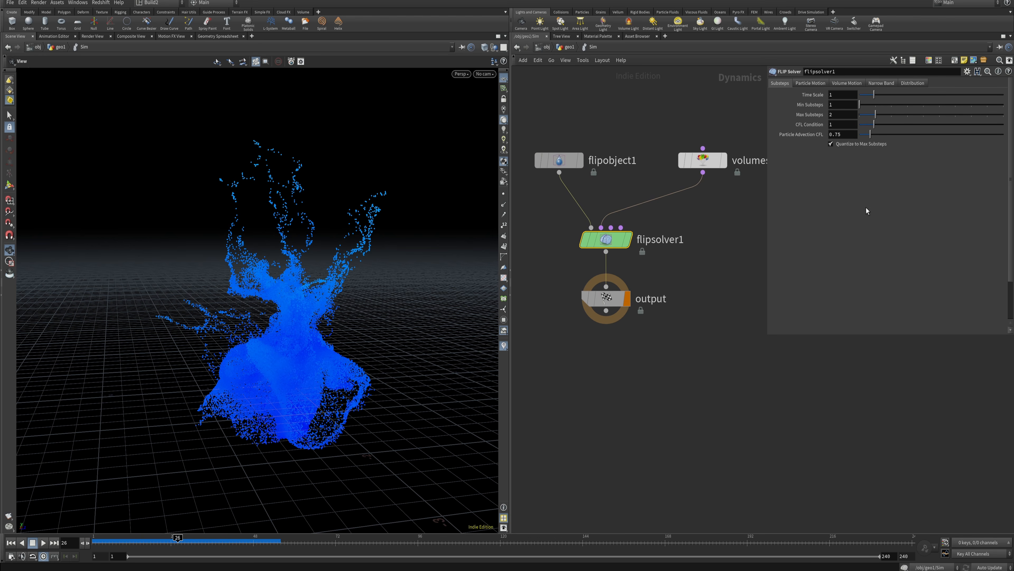
{"action": "left_click", "coordinate": [846, 84]}
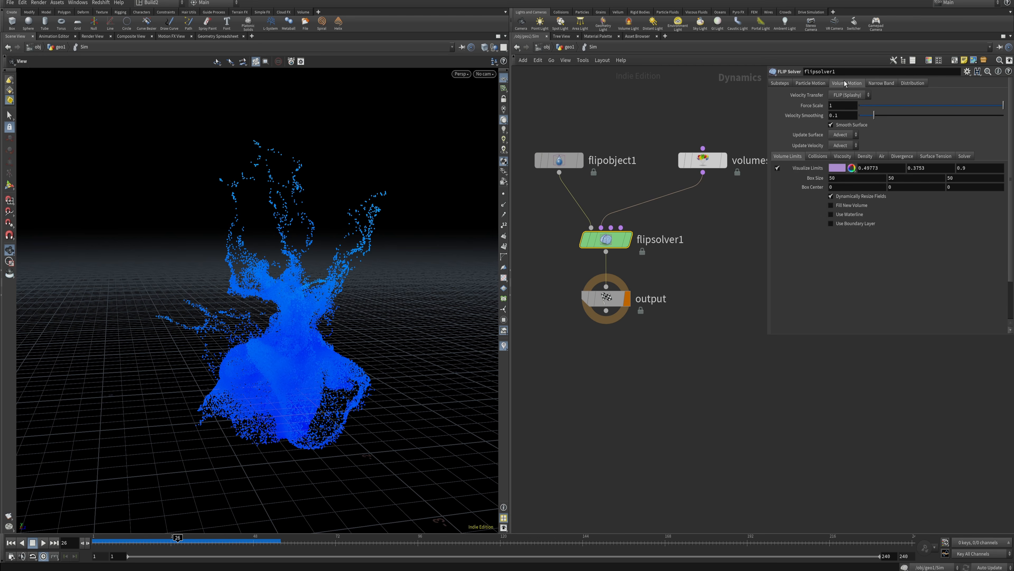
{"action": "left_click", "coordinate": [946, 156]}
{"action": "left_click", "coordinate": [831, 167]}
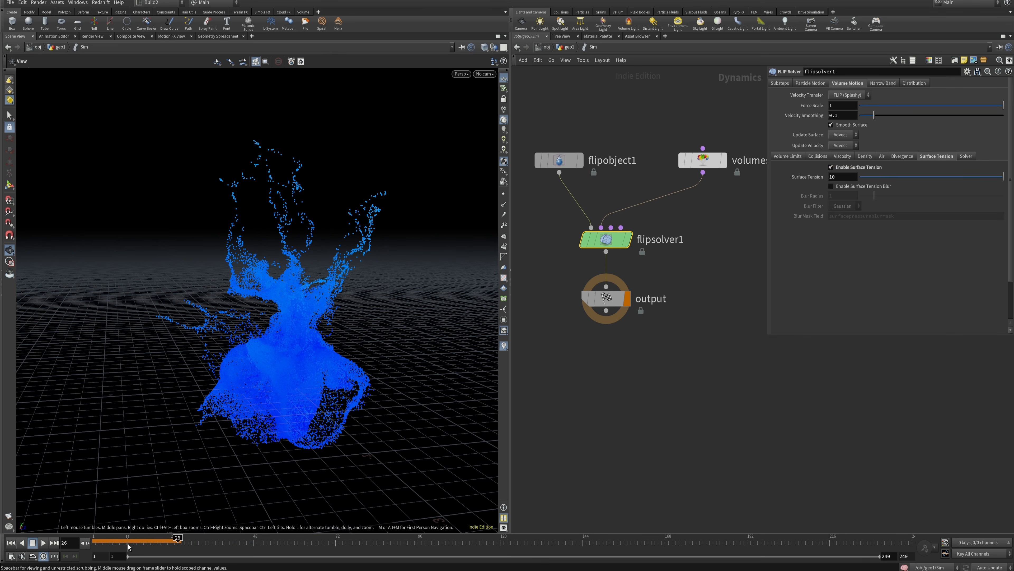
- Replay the simulation from frame 1 and examine the surface tension's effect on the splash from several angles
{"action": "left_click_drag", "start_coordinate": [128, 543], "coordinate": [91, 545]}
{"action": "left_click", "coordinate": [43, 545]}
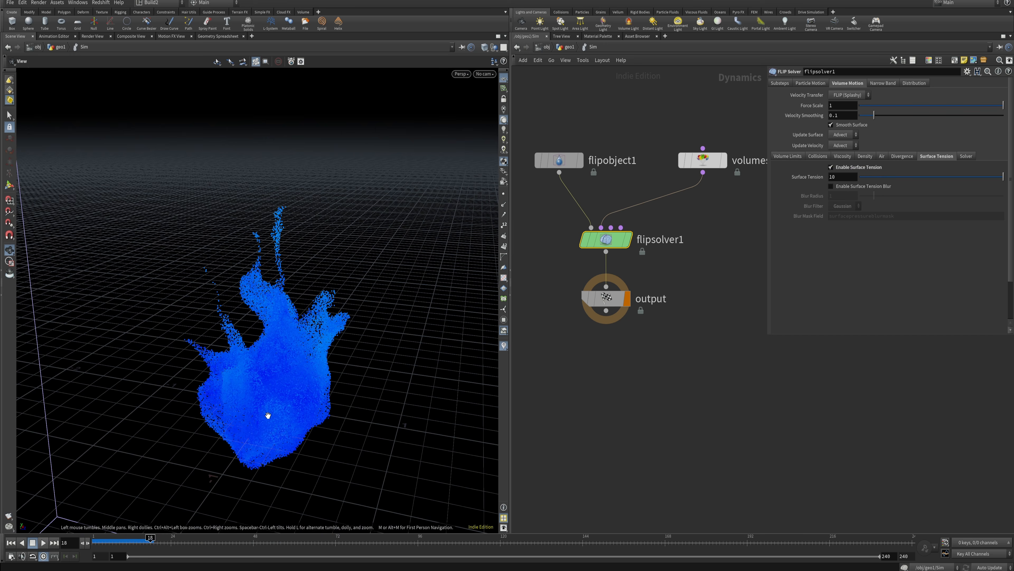
{"action": "left_click_drag", "start_coordinate": [267, 414], "coordinate": [256, 364]}
{"action": "left_click_drag", "start_coordinate": [317, 346], "coordinate": [329, 211]}
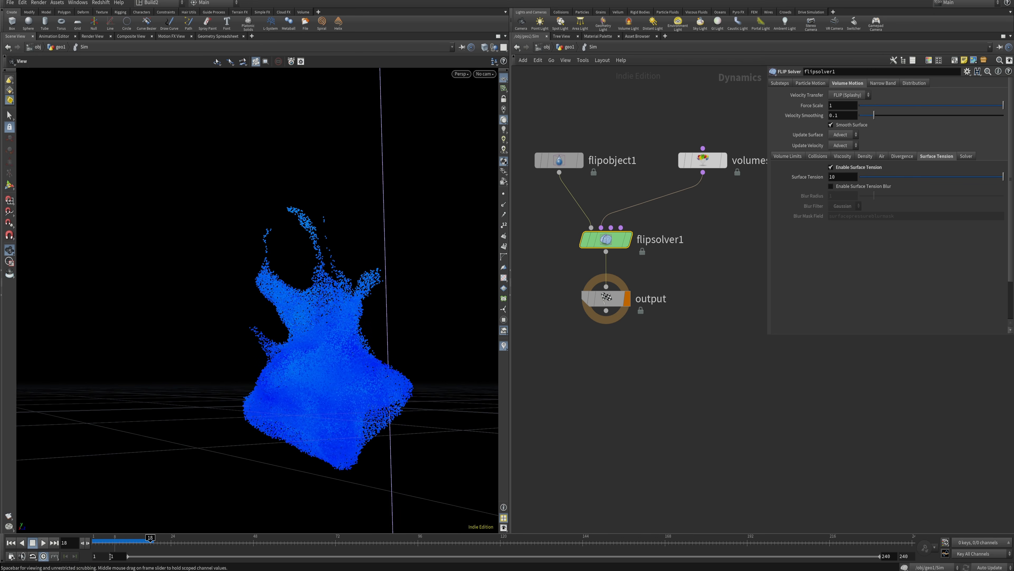
{"action": "left_click_drag", "start_coordinate": [119, 543], "coordinate": [57, 549]}
{"action": "left_click", "coordinate": [44, 542]}
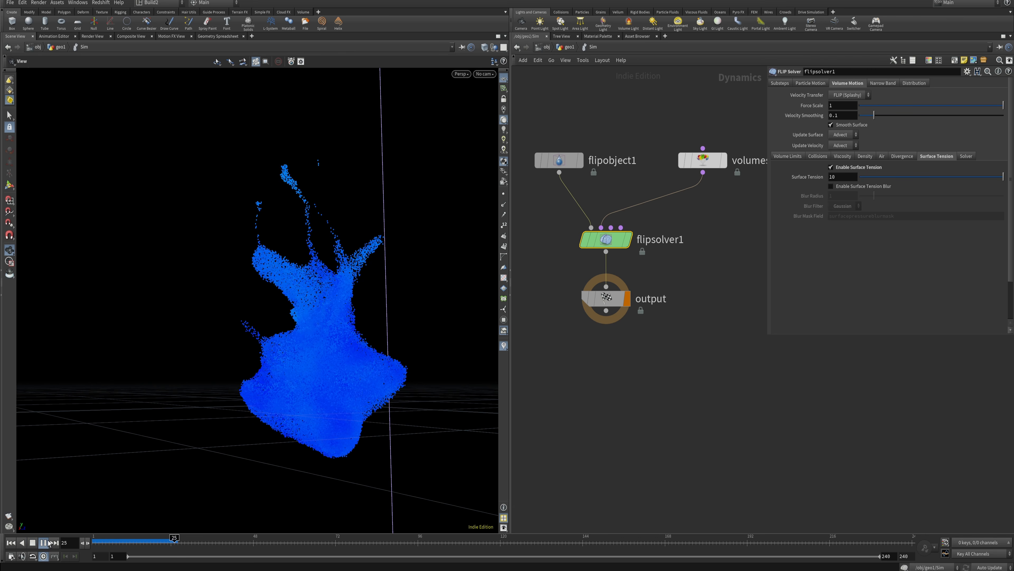
{"action": "left_click_drag", "start_coordinate": [429, 276], "coordinate": [355, 297]}
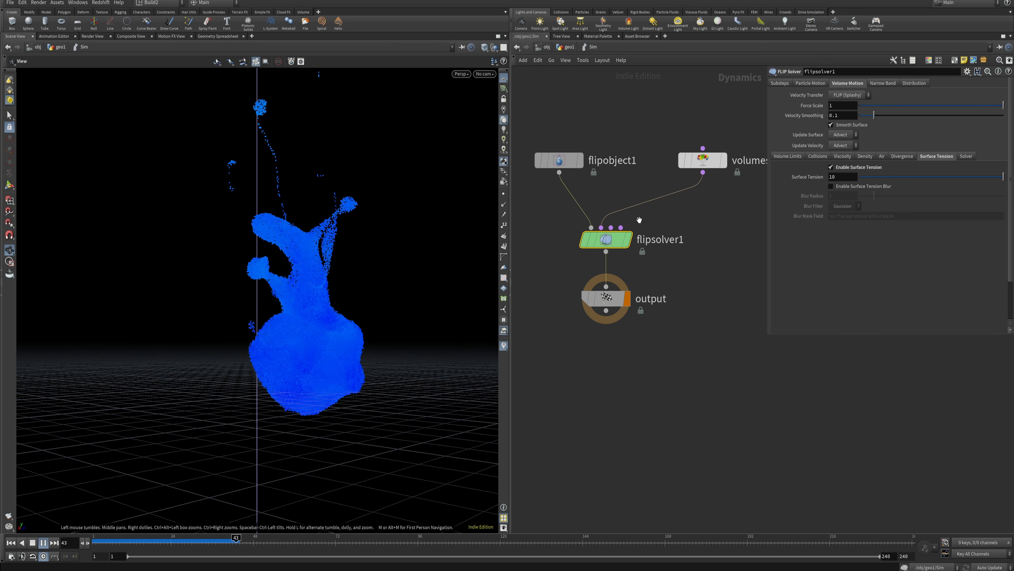
- Set the Surface Tension of flipsolver1 to 5 and save the scene while replaying the simulation from frame 1
{"action": "left_click", "coordinate": [846, 179]}
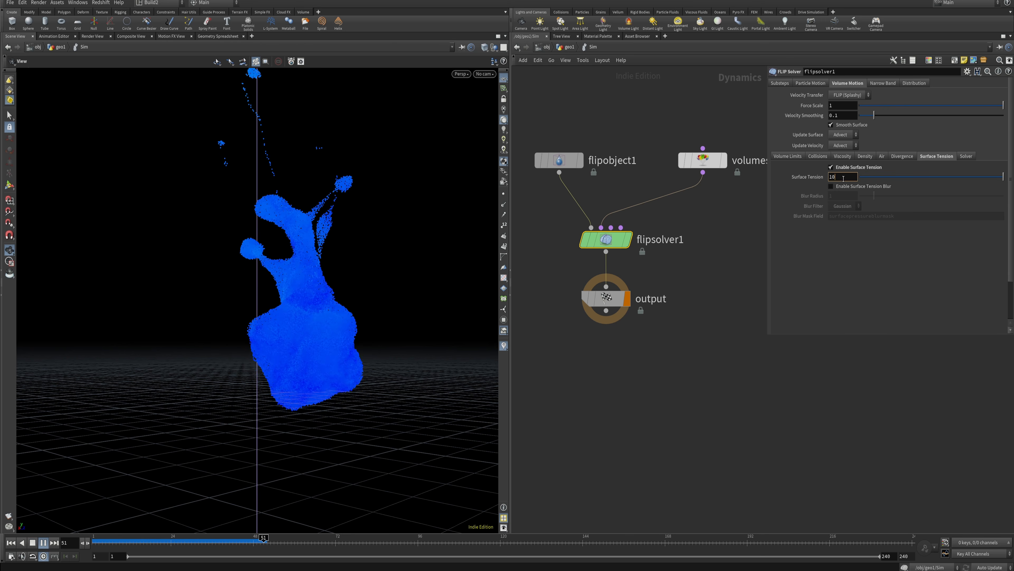
{"action": "type", "text": "5"}
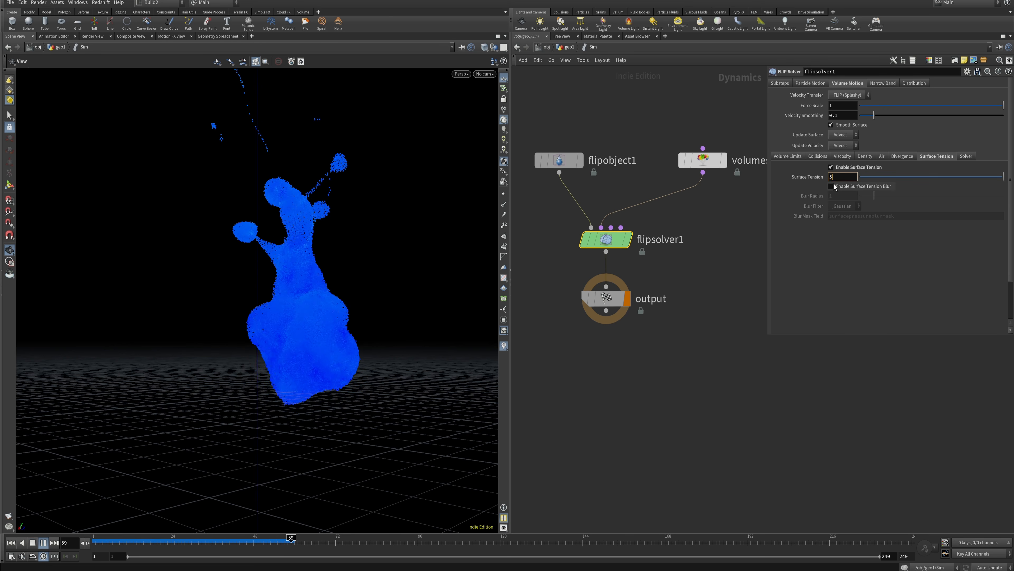
{"action": "key", "text": "Return"}
{"action": "left_click", "coordinate": [33, 542]}
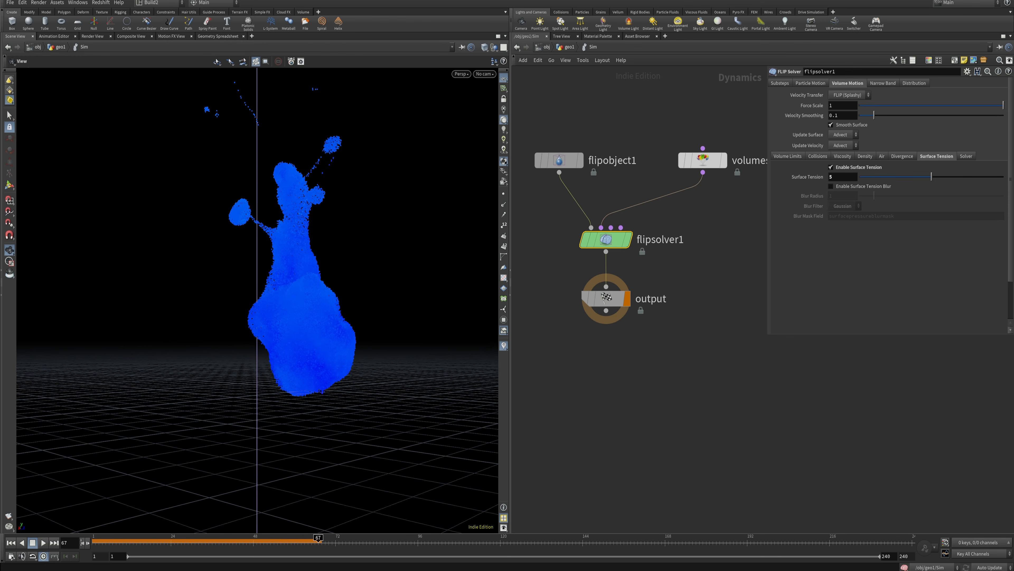
{"action": "left_click", "coordinate": [43, 543]}
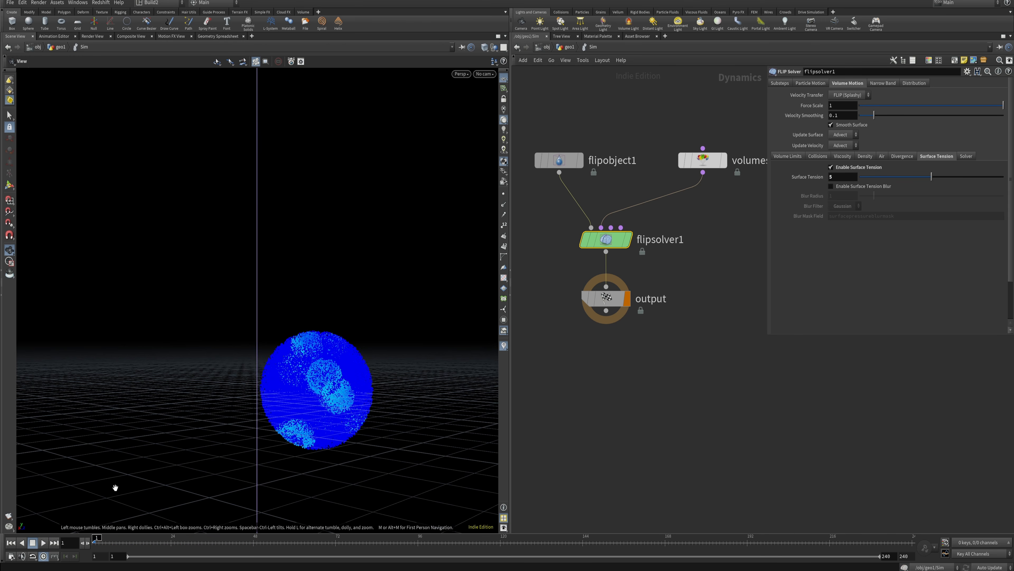
{"action": "key", "text": "ctrl+s"}
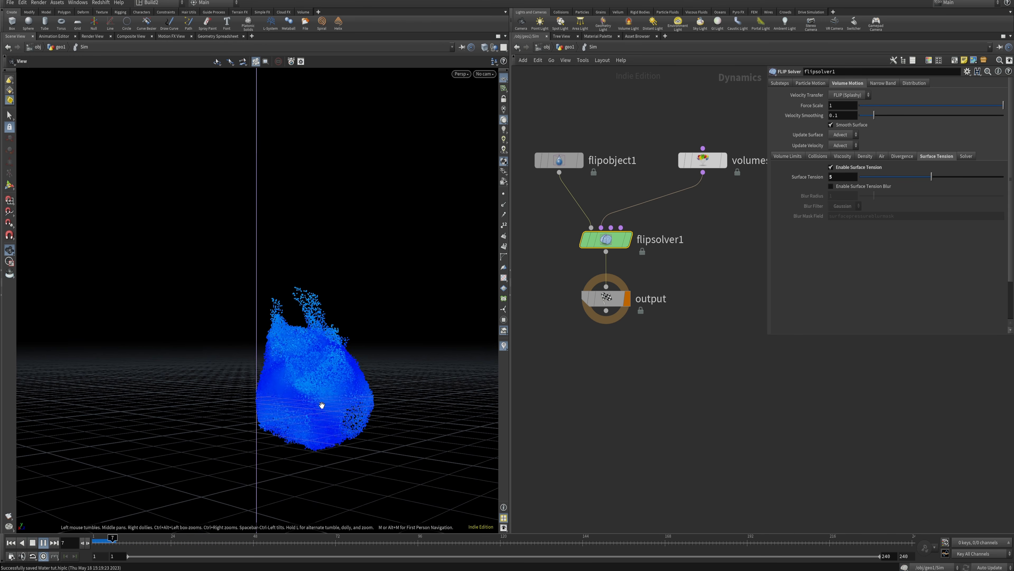
- Stop the simulation at frame 39 and examine the splash tendrils from several angles
{"action": "left_click_drag", "start_coordinate": [308, 403], "coordinate": [378, 295]}
{"action": "left_click_drag", "start_coordinate": [324, 369], "coordinate": [340, 349]}
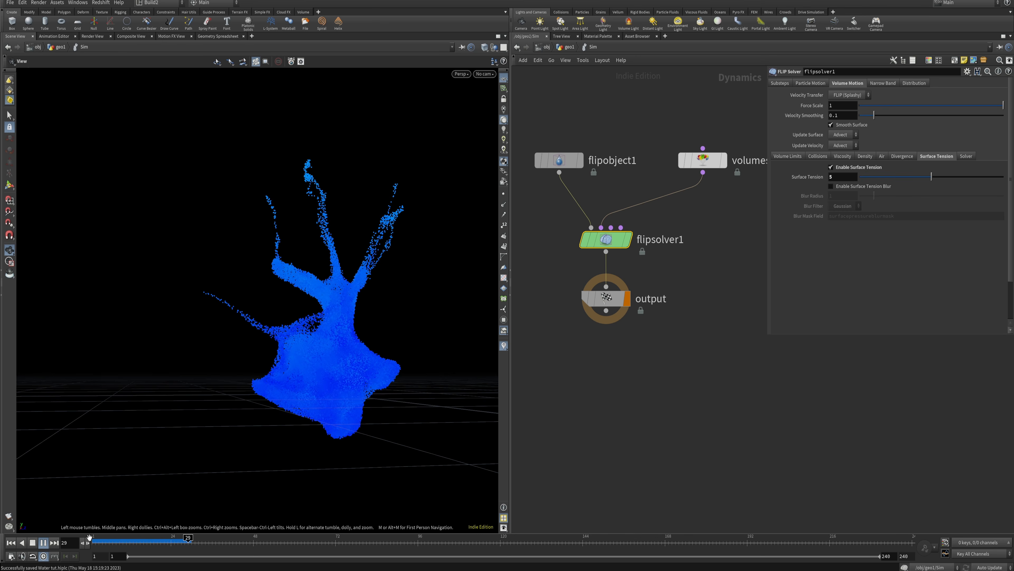
{"action": "left_click", "coordinate": [34, 543]}
{"action": "left_click_drag", "start_coordinate": [296, 335], "coordinate": [275, 294]}
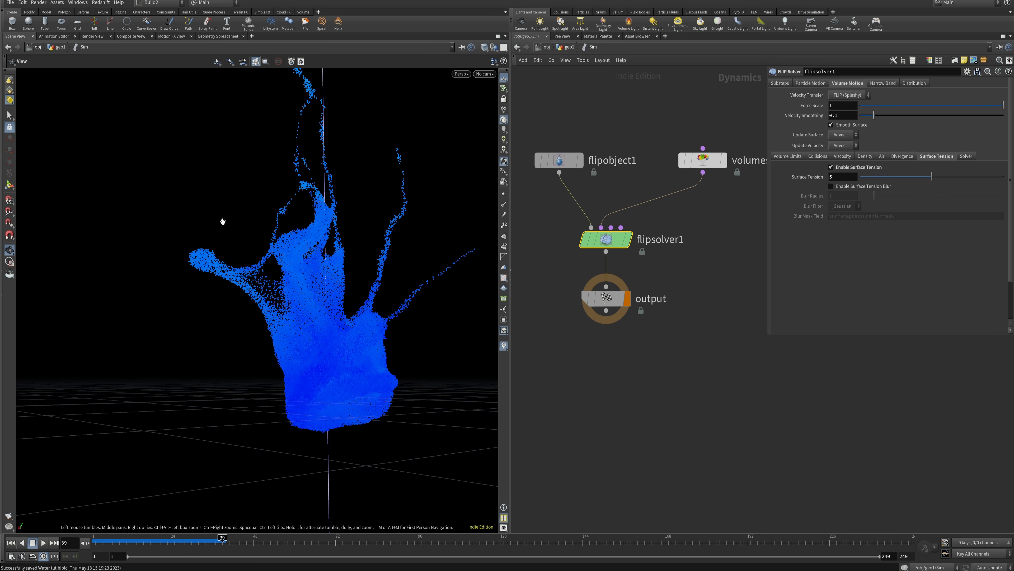
{"action": "left_click_drag", "start_coordinate": [204, 240], "coordinate": [274, 332]}
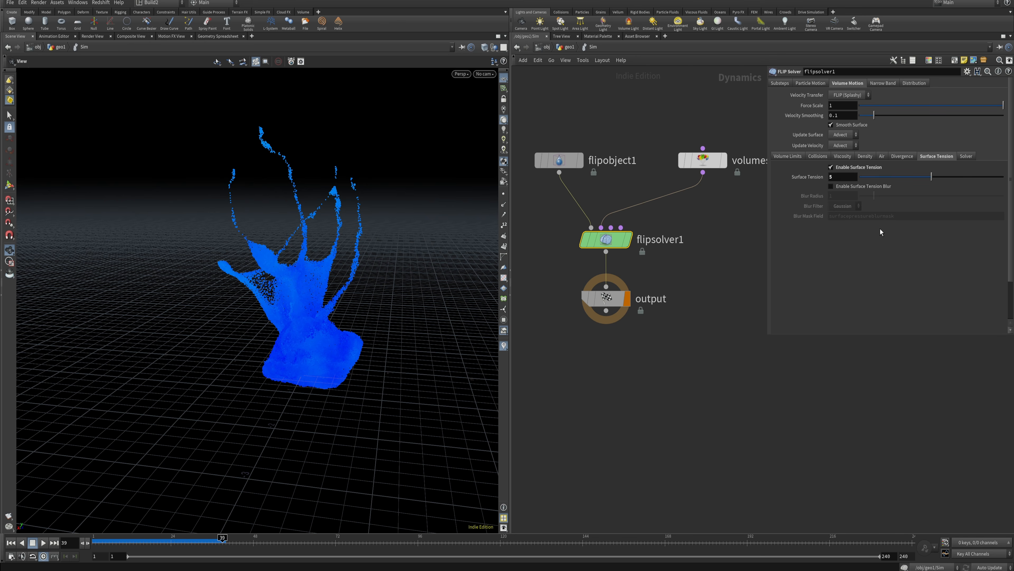
- Enable Viscosity on flipsolver1 and return to frame 1
{"action": "left_click", "coordinate": [842, 157]}
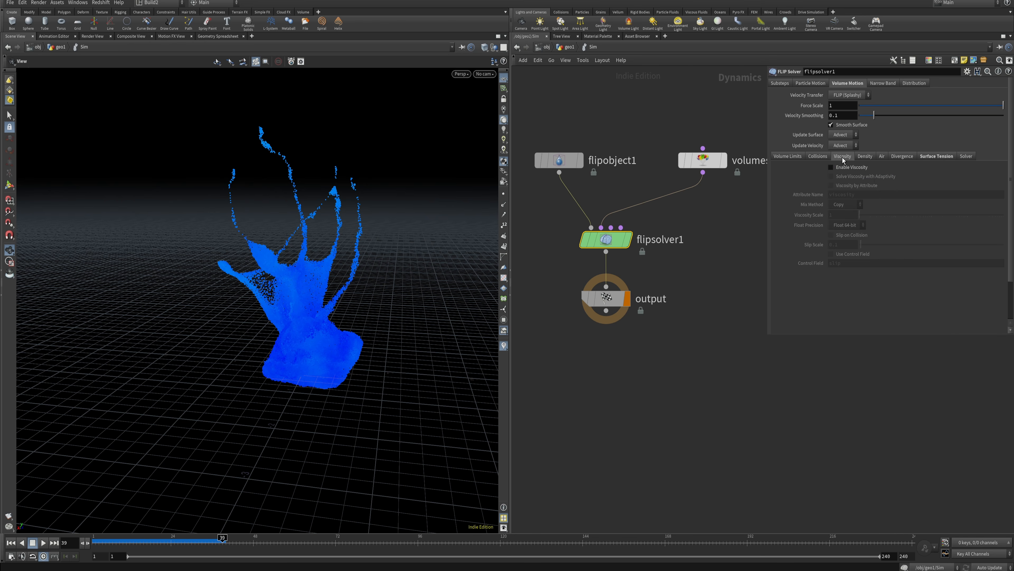
{"action": "left_click", "coordinate": [833, 167]}
{"action": "left_click", "coordinate": [10, 543]}
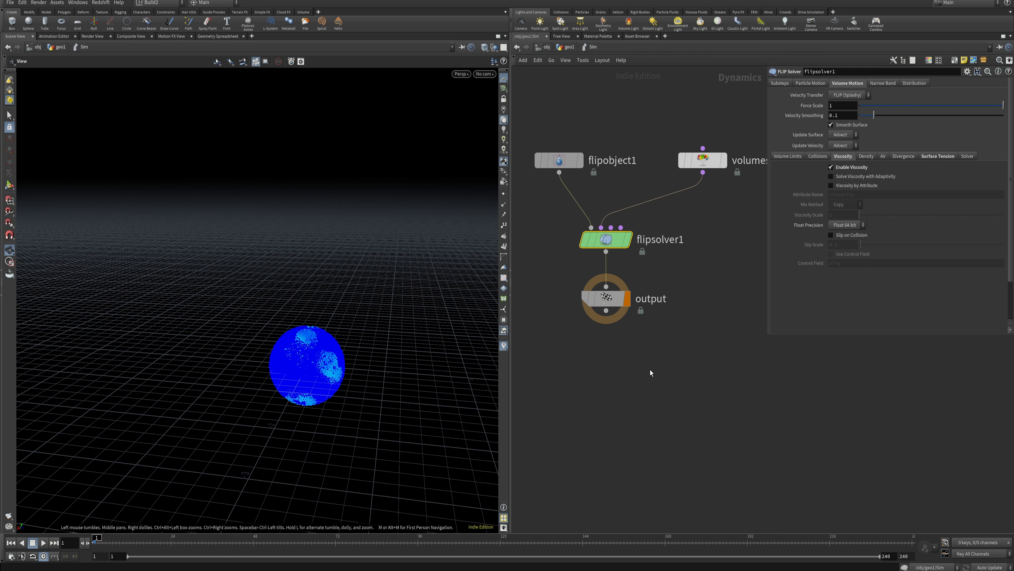
- Set the physical Viscosity of flipobject1 to 5
{"action": "scroll", "coordinate": [571, 257], "scroll_direction": "down", "scroll_amount": 1}
{"action": "left_click", "coordinate": [564, 179]}
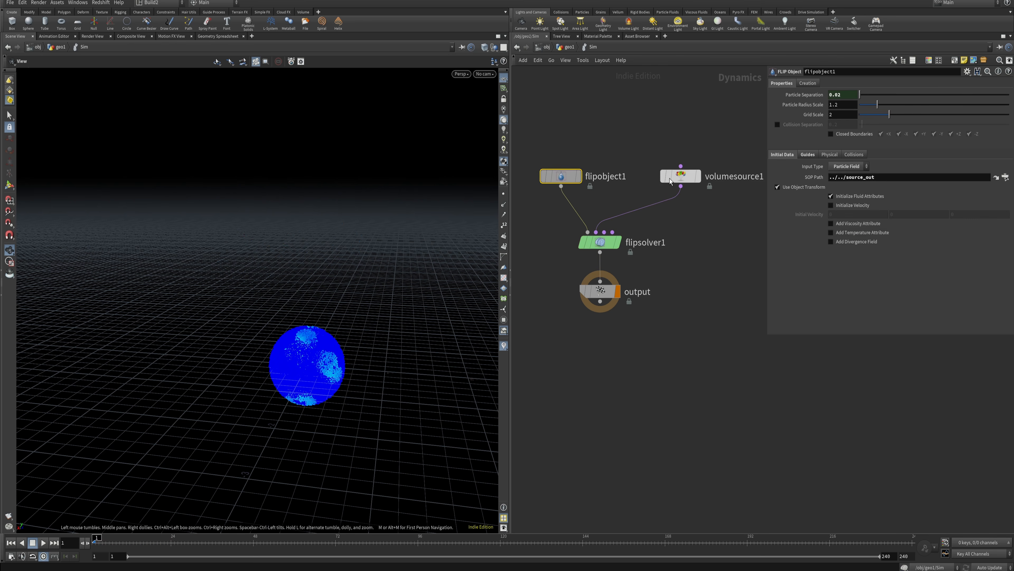
{"action": "left_click", "coordinate": [830, 155]}
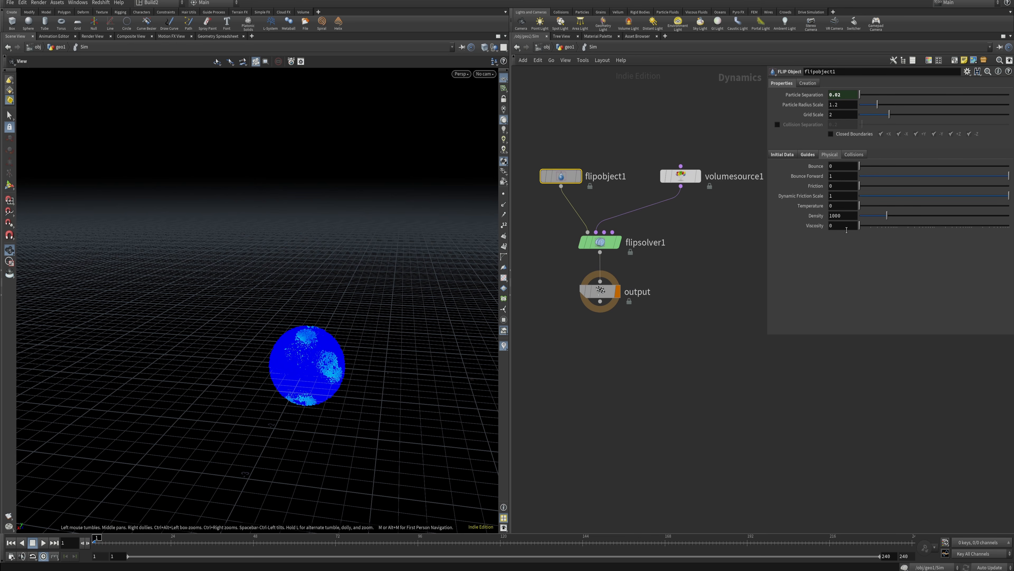
{"action": "mouse_move", "coordinate": [813, 231]}
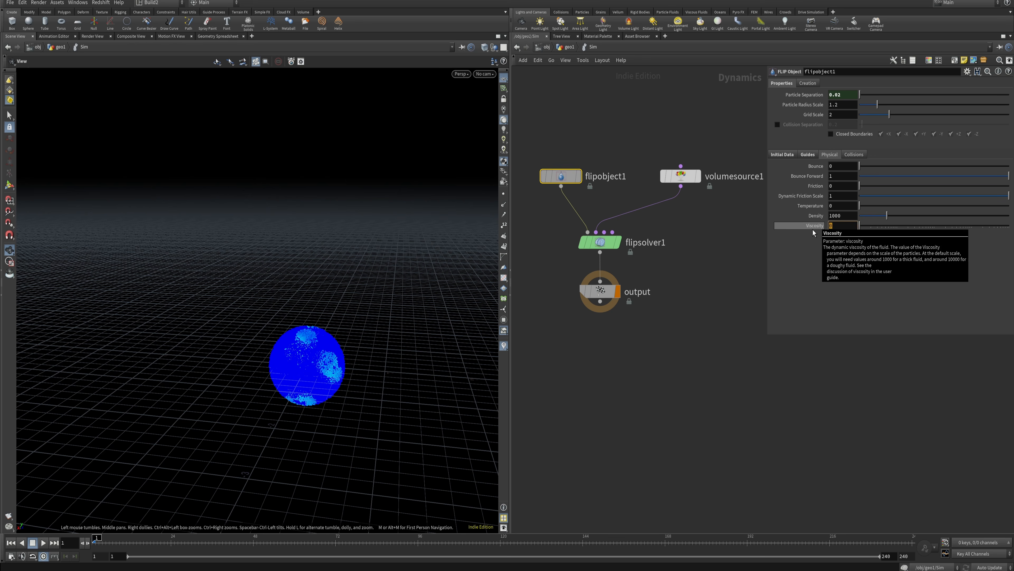
{"action": "type", "text": "5"}
{"action": "key", "text": "Return"}
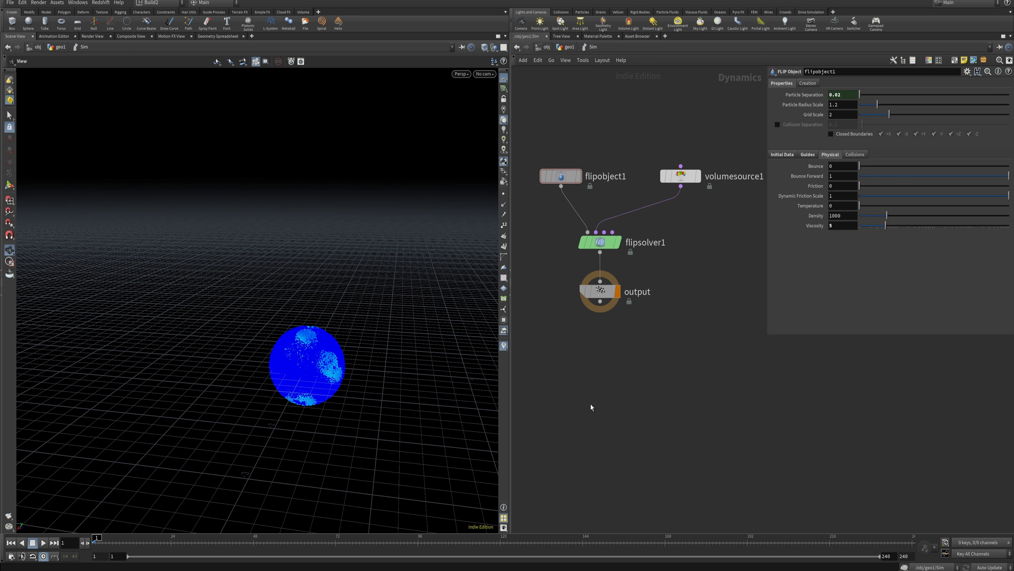
- Play the viscous simulation and examine the fluid from a lower, closer angle, stopping around frame 53
{"action": "left_click", "coordinate": [43, 543]}
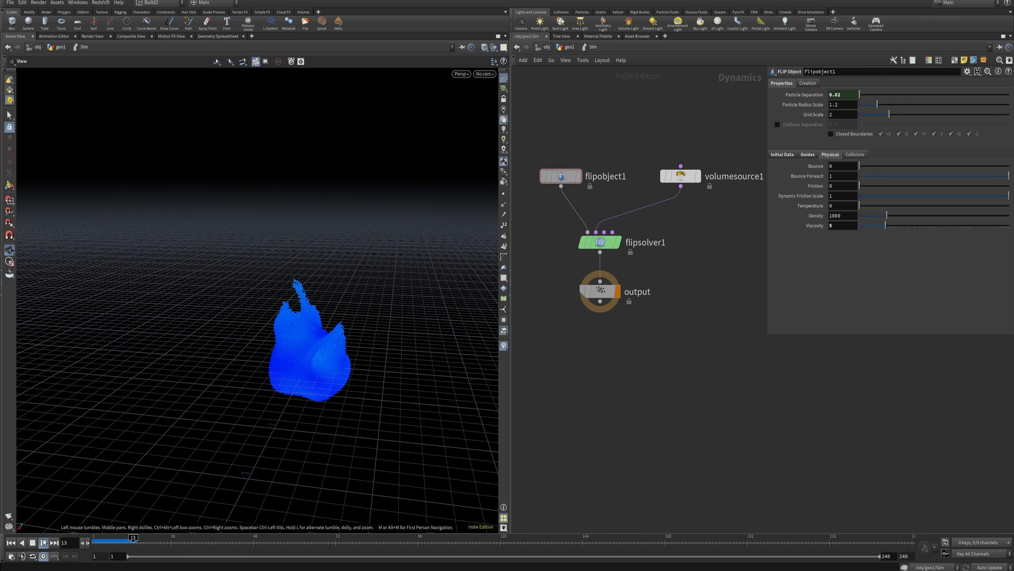
{"action": "left_click", "coordinate": [33, 542]}
{"action": "left_click_drag", "start_coordinate": [287, 370], "coordinate": [344, 344]}
{"action": "right_click_drag", "start_coordinate": [343, 343], "coordinate": [373, 342]}
{"action": "left_click_drag", "start_coordinate": [373, 342], "coordinate": [382, 338]}
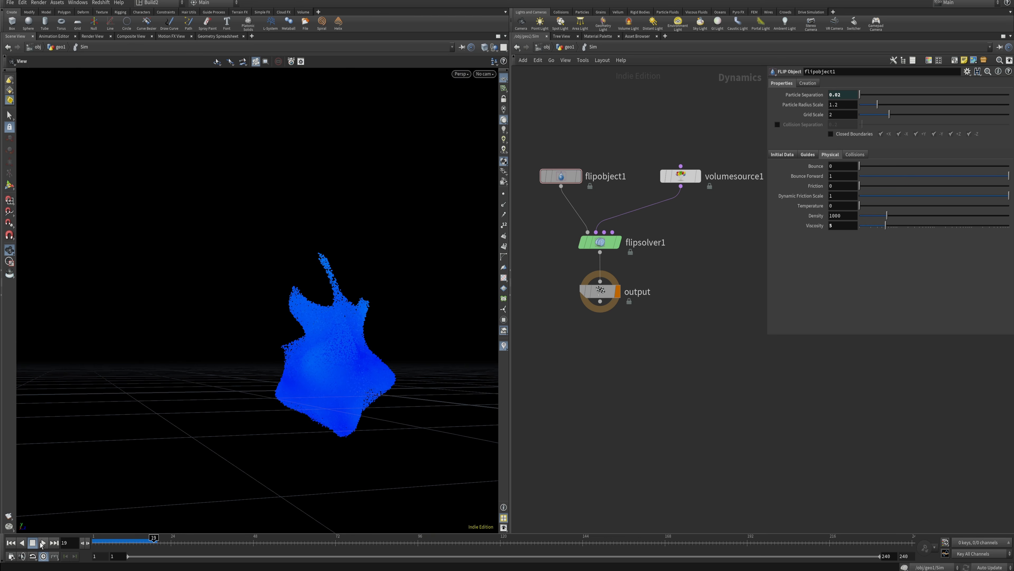
{"action": "left_click", "coordinate": [43, 542]}
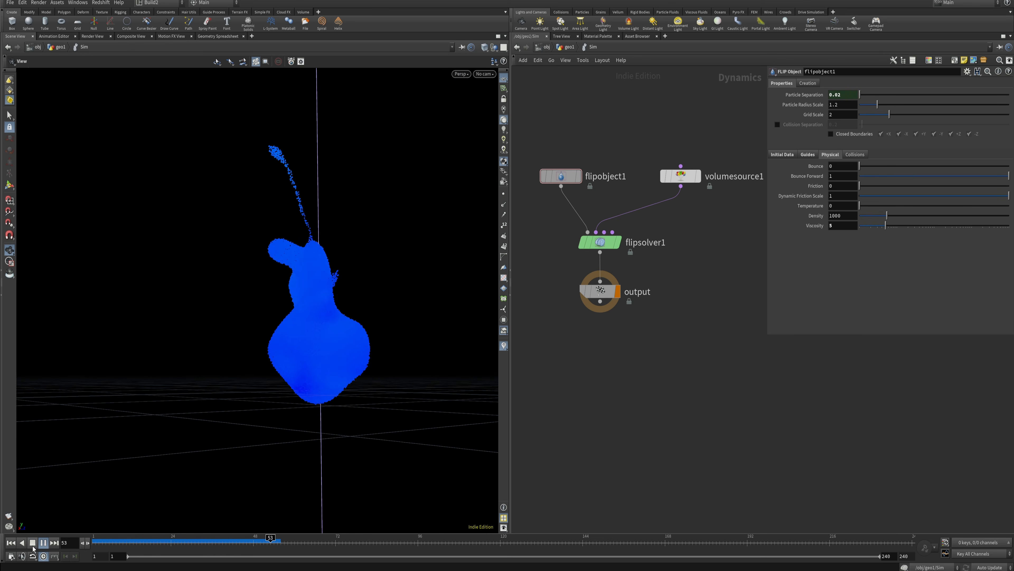
{"action": "left_click", "coordinate": [32, 543]}
- Return to frame 1, set the Viscosity of flipobject1 to 1 and replay the simulation
{"action": "left_click_drag", "start_coordinate": [196, 542], "coordinate": [95, 542]}
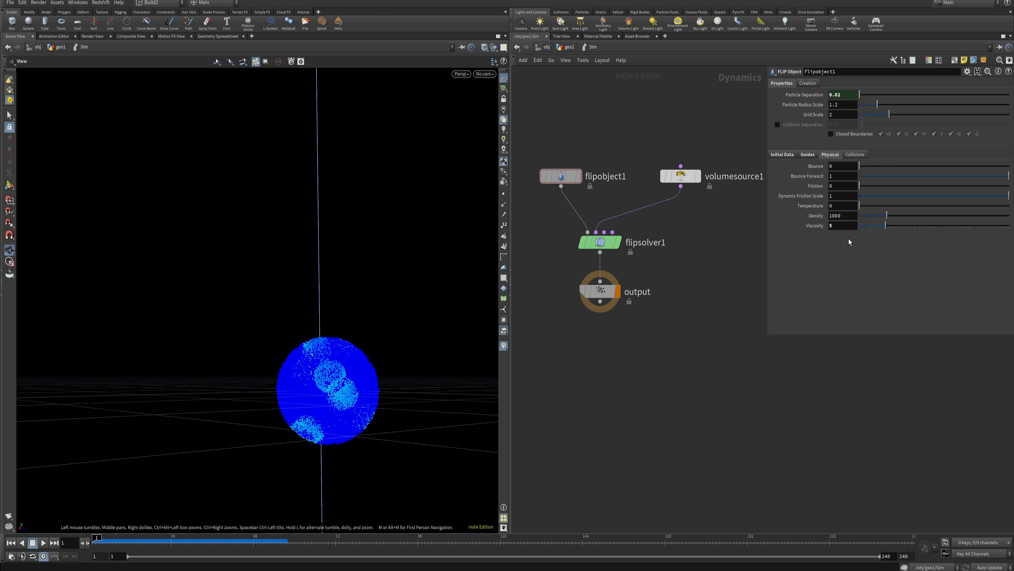
{"action": "type", "text": "1"}
{"action": "key", "text": "Return"}
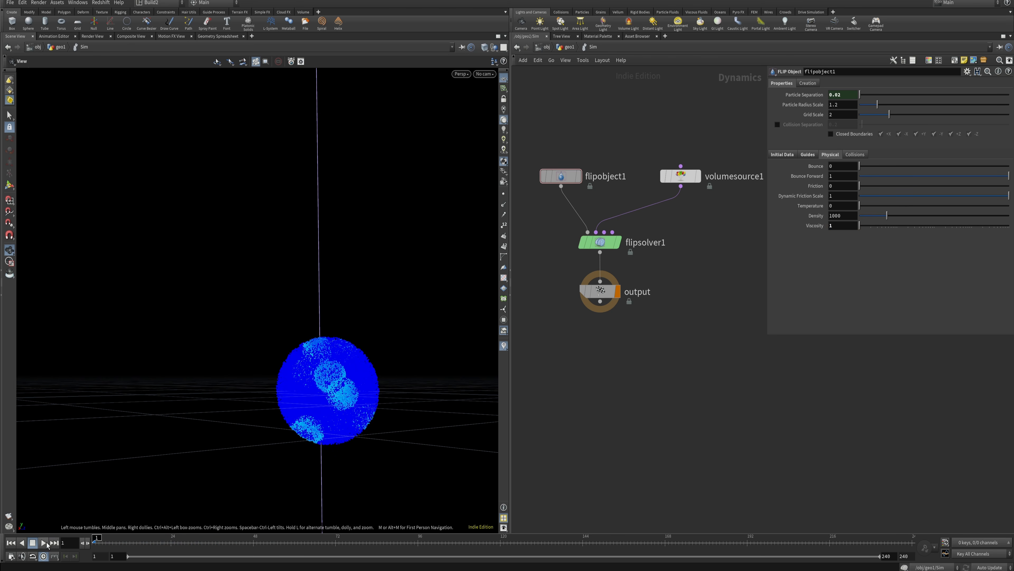
{"action": "left_click", "coordinate": [47, 542]}
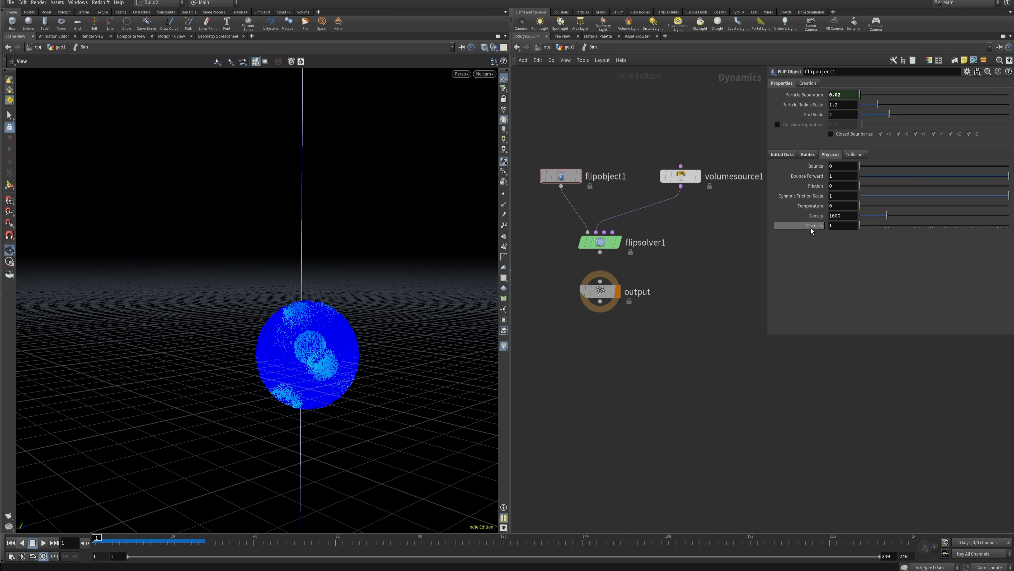
- Review the viscosity and surface tension settings of flipsolver1 and the physical properties of flipobject1
{"action": "left_click", "coordinate": [607, 243]}
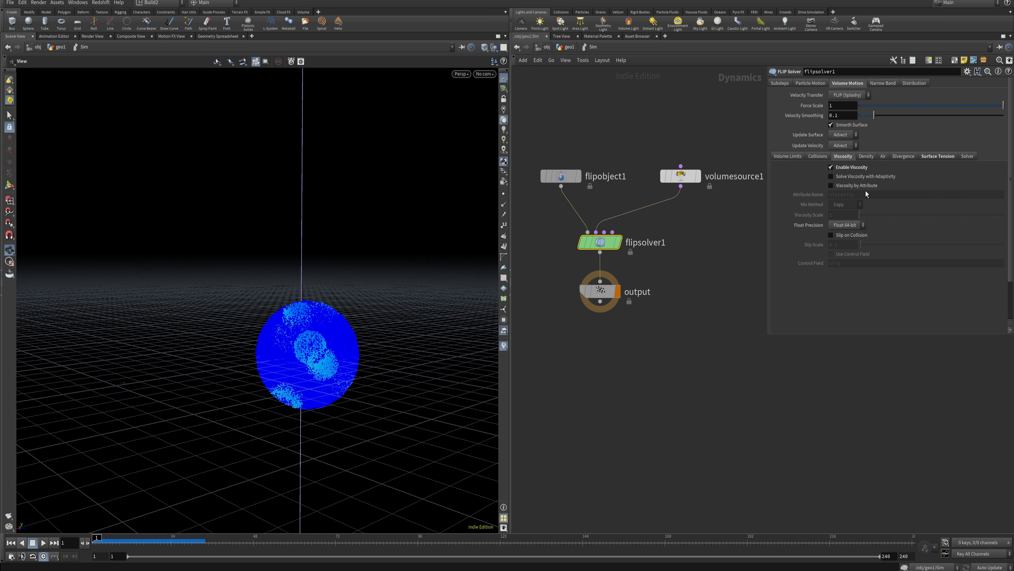
{"action": "left_click", "coordinate": [940, 156]}
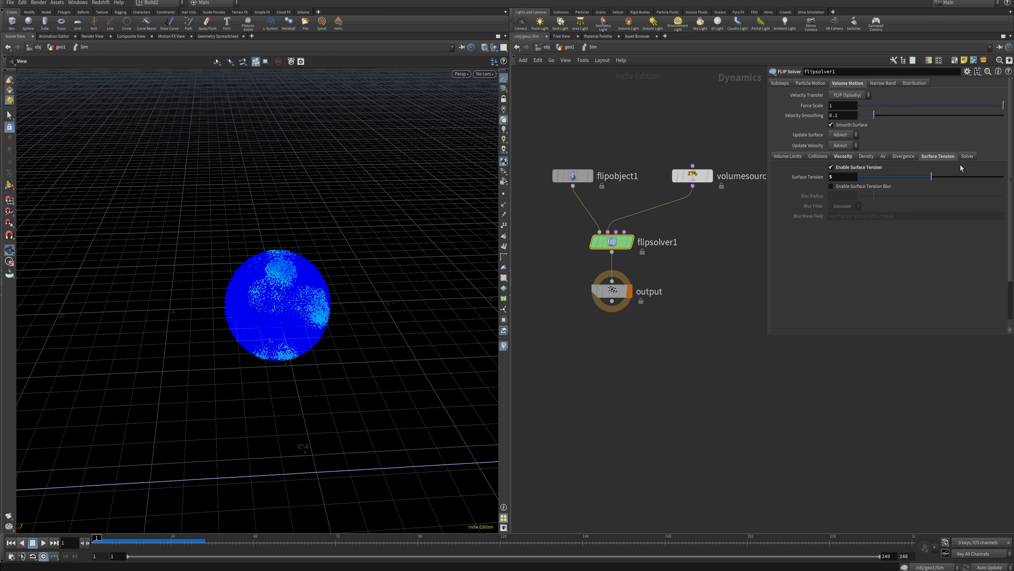
{"action": "left_click", "coordinate": [571, 176]}
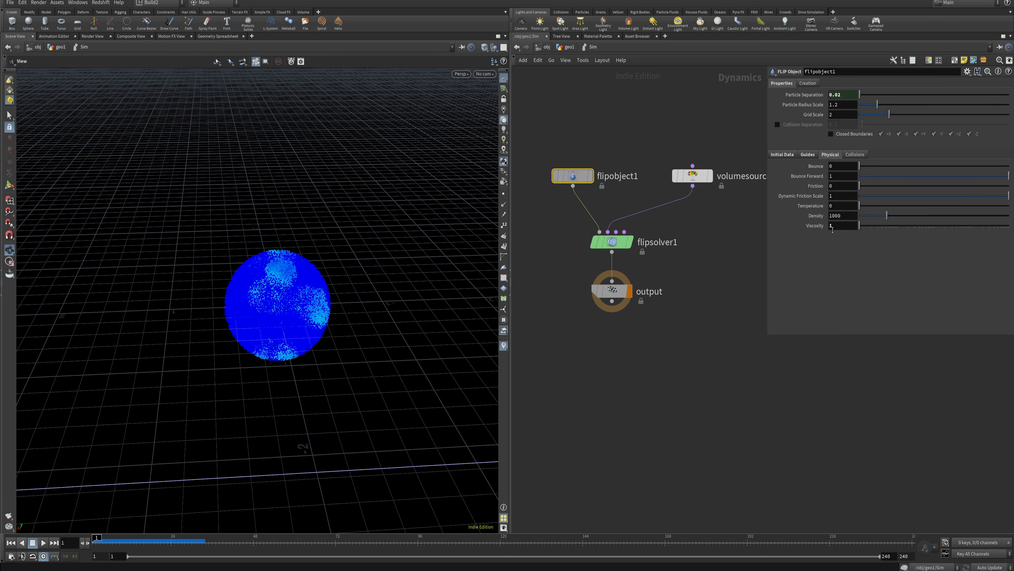
- Go back up to the geo1 network and move the Sim node further away from source_out
{"action": "left_click", "coordinate": [659, 328]}
{"action": "key", "text": "u"}
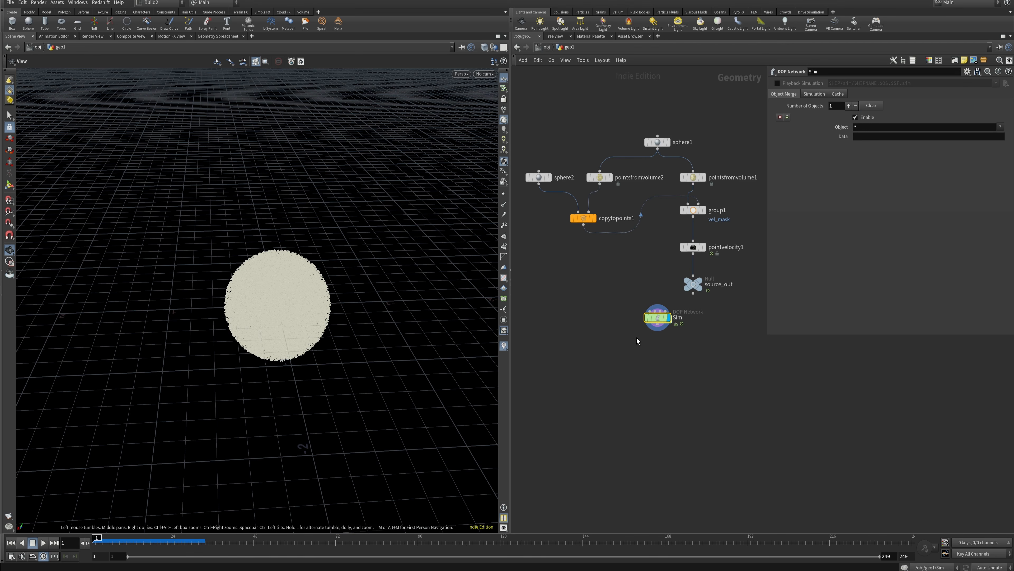
{"action": "left_click_drag", "start_coordinate": [679, 308], "coordinate": [663, 325]}
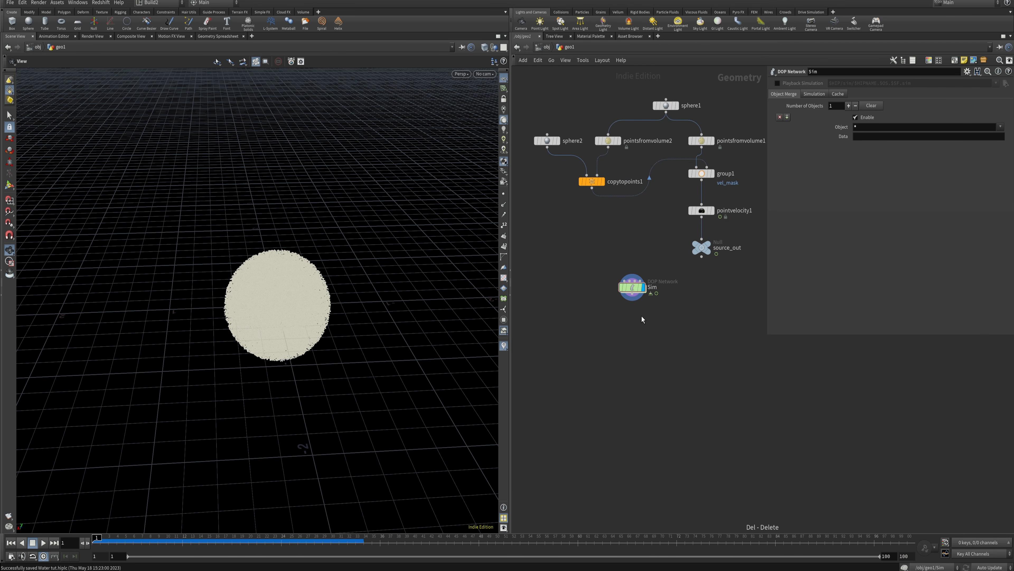
- Add a File Cache node directly beneath the Sim node
{"action": "key", "text": "Tab"}
{"action": "type", "text": "file"}
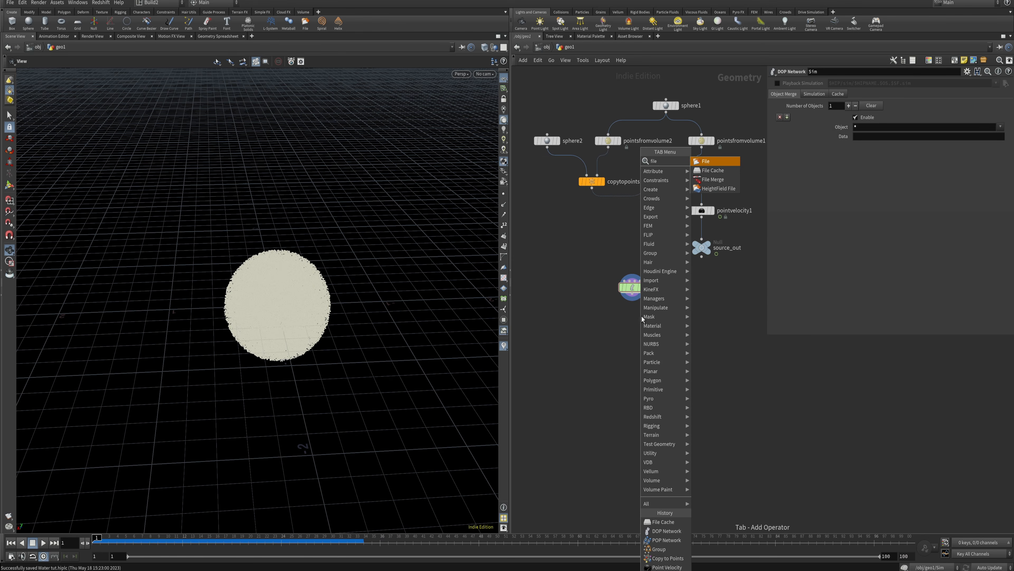
{"action": "key", "text": "Down"}
{"action": "key", "text": "Return"}
{"action": "left_click", "coordinate": [634, 310]}
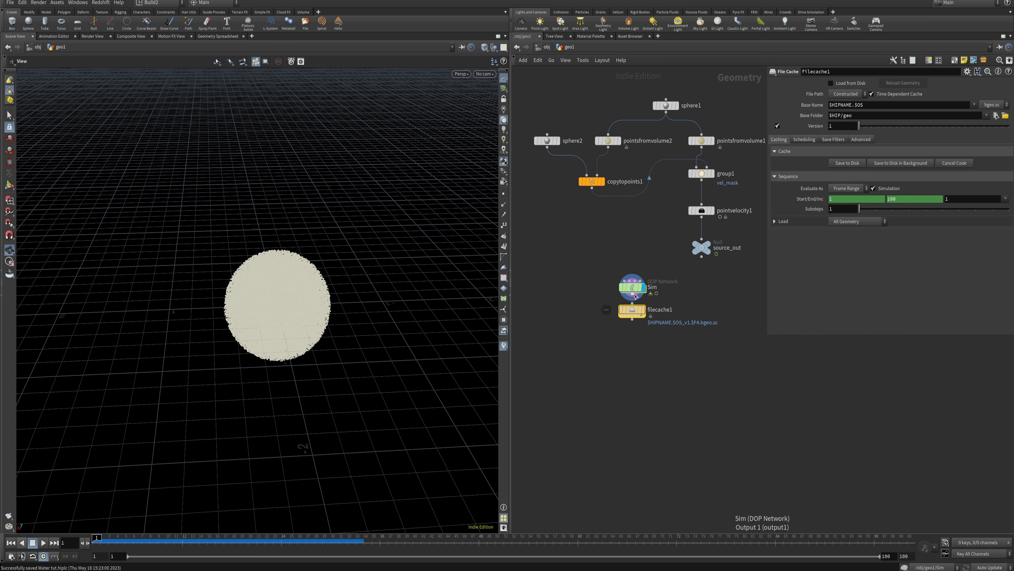
- Display filecache1, spaced a little further below the Sim node, and save the simulation cache to disk
{"action": "left_click_drag", "start_coordinate": [633, 300], "coordinate": [632, 323]}
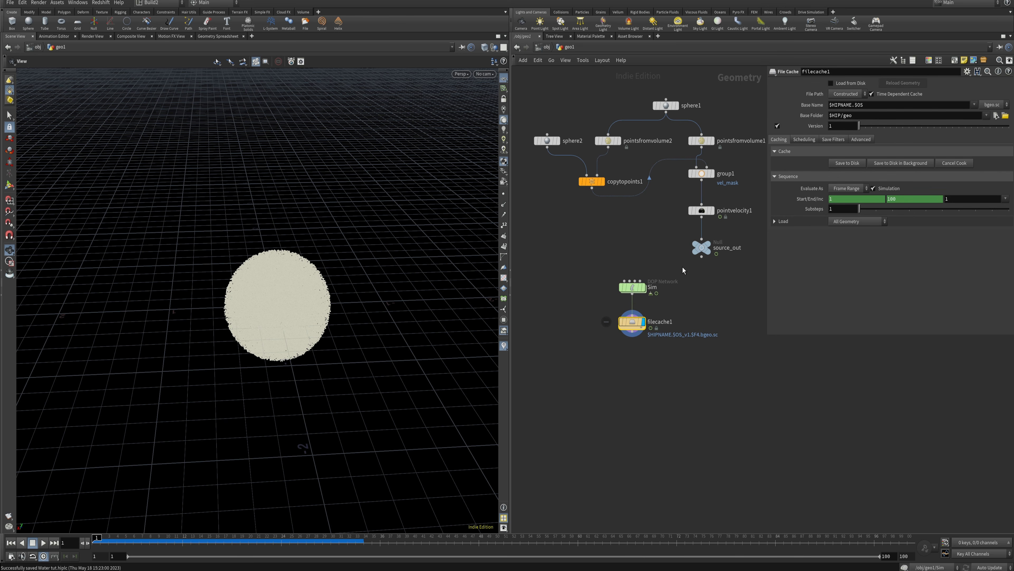
{"action": "left_click_drag", "start_coordinate": [686, 384], "coordinate": [594, 237]}
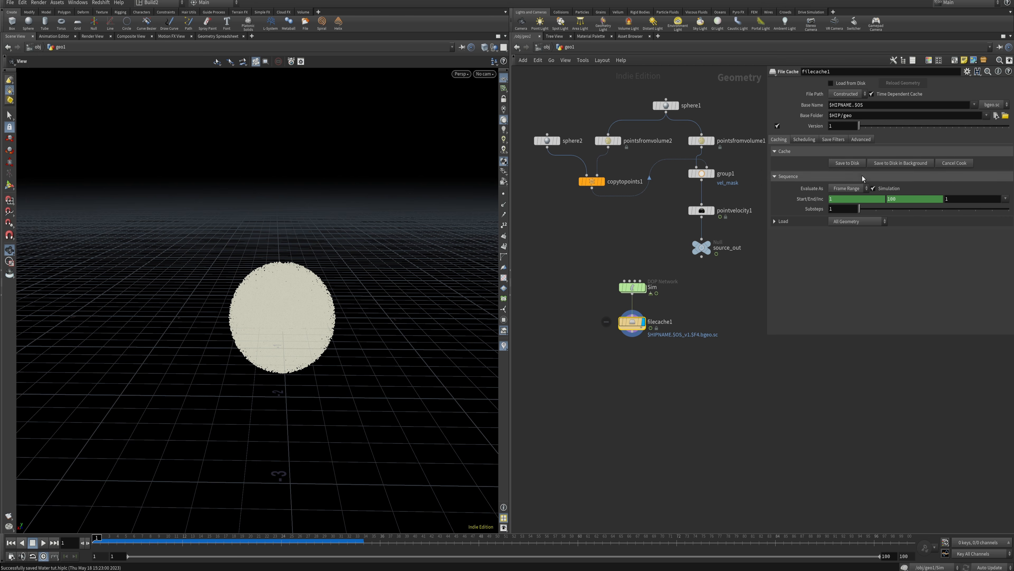
{"action": "left_click", "coordinate": [850, 162]}
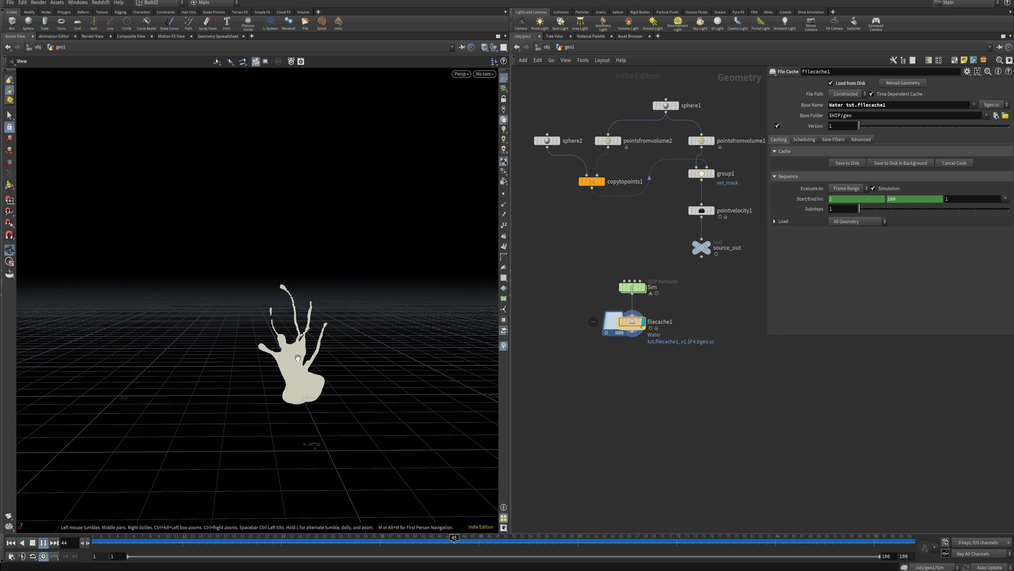
- Watch the cached splash play back from several angles, stop playback and return to frame 1
{"action": "left_click_drag", "start_coordinate": [284, 373], "coordinate": [348, 336]}
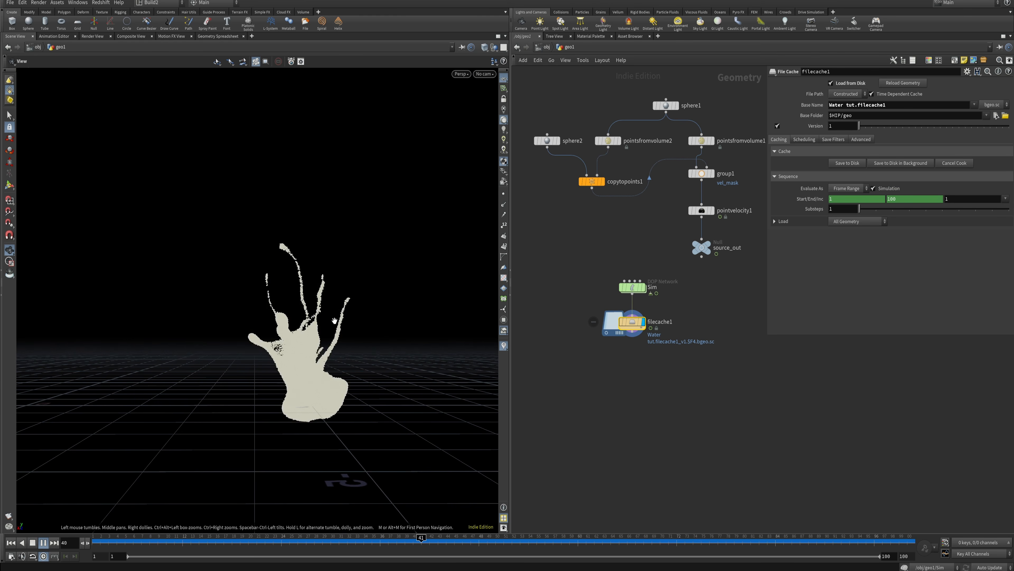
{"action": "scroll", "coordinate": [318, 350], "scroll_direction": "down", "scroll_amount": 1}
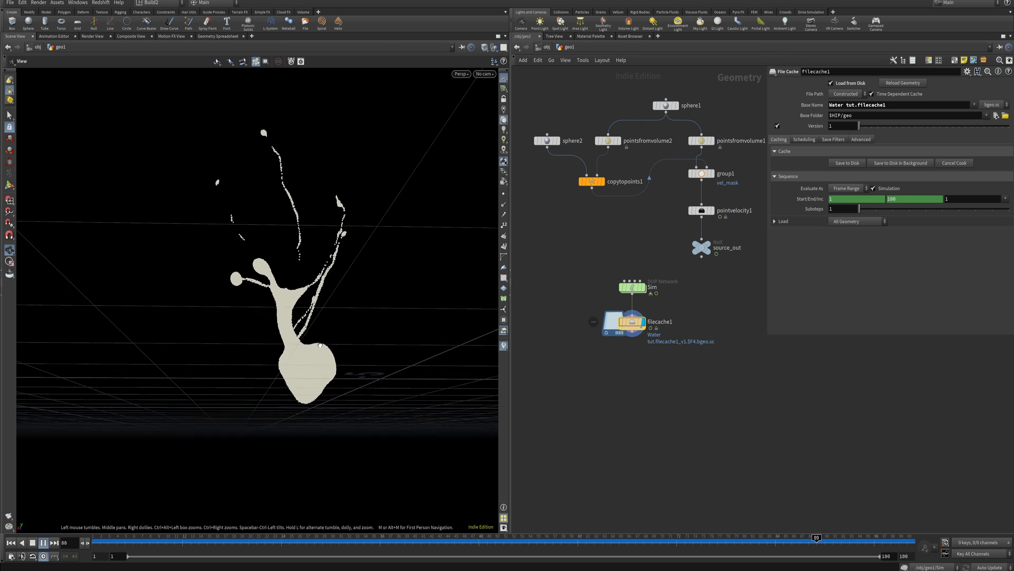
{"action": "left_click_drag", "start_coordinate": [317, 351], "coordinate": [295, 370]}
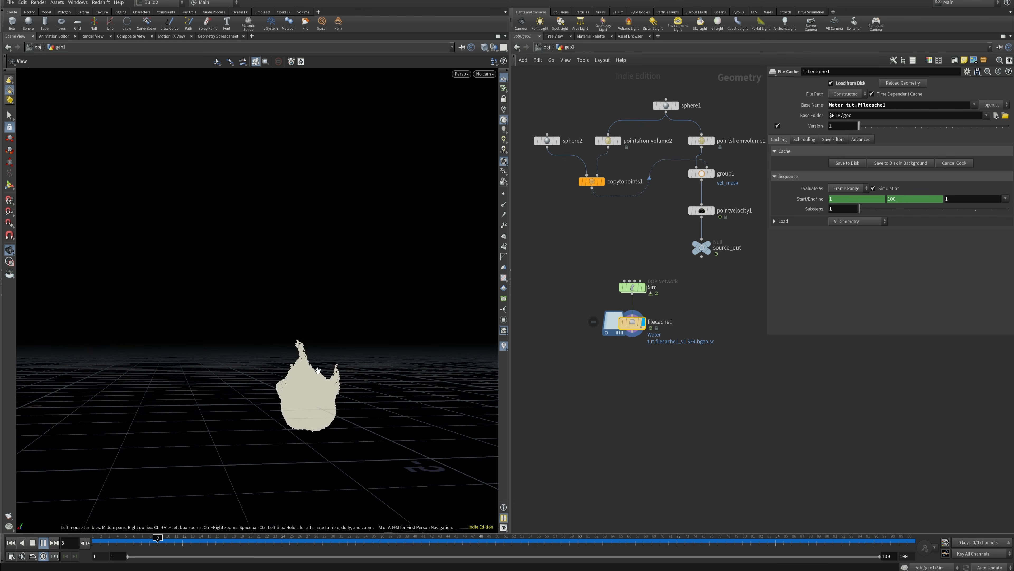
{"action": "left_click", "coordinate": [33, 543]}
{"action": "left_click", "coordinate": [11, 542]}
{"action": "right_click_drag", "start_coordinate": [327, 384], "coordinate": [378, 390]}
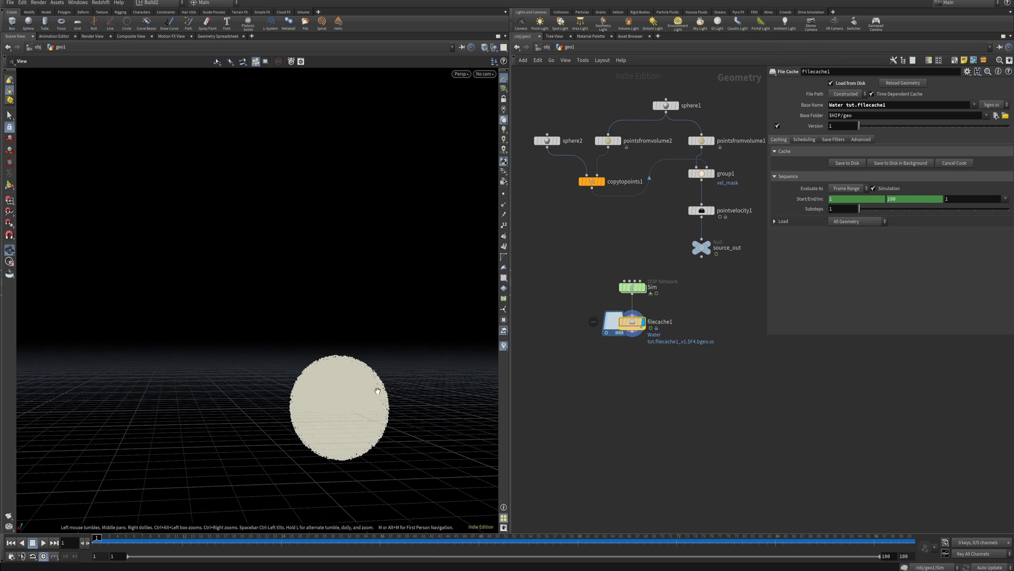
{"action": "middle_click_drag", "start_coordinate": [379, 390], "coordinate": [370, 373]}
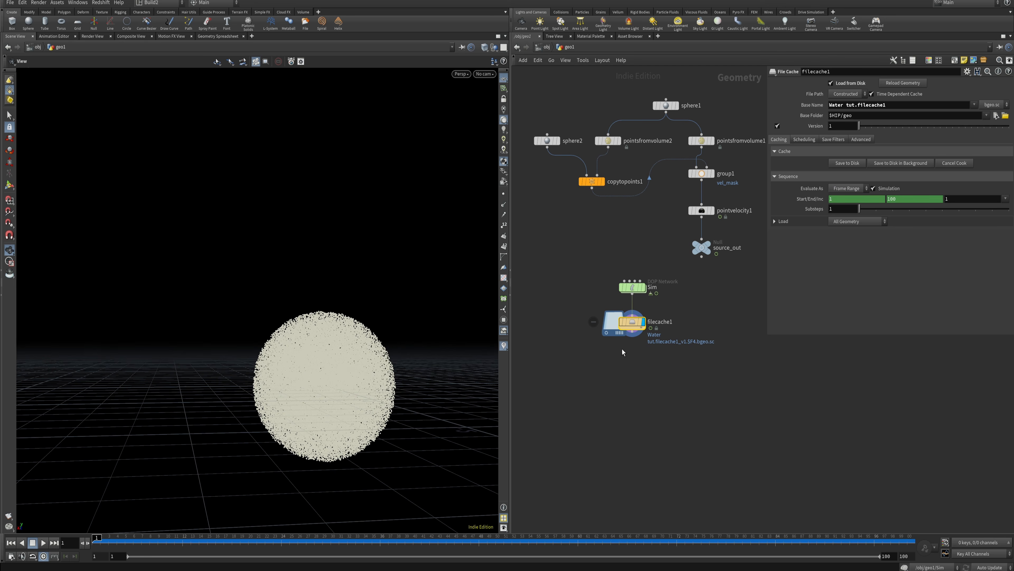
- Display group1's velocity mask and try Point Separation values of 0.2 and 0.5 on pointsfromvolume2
{"action": "left_click", "coordinate": [713, 173]}
{"action": "left_click_drag", "start_coordinate": [357, 316], "coordinate": [387, 345]}
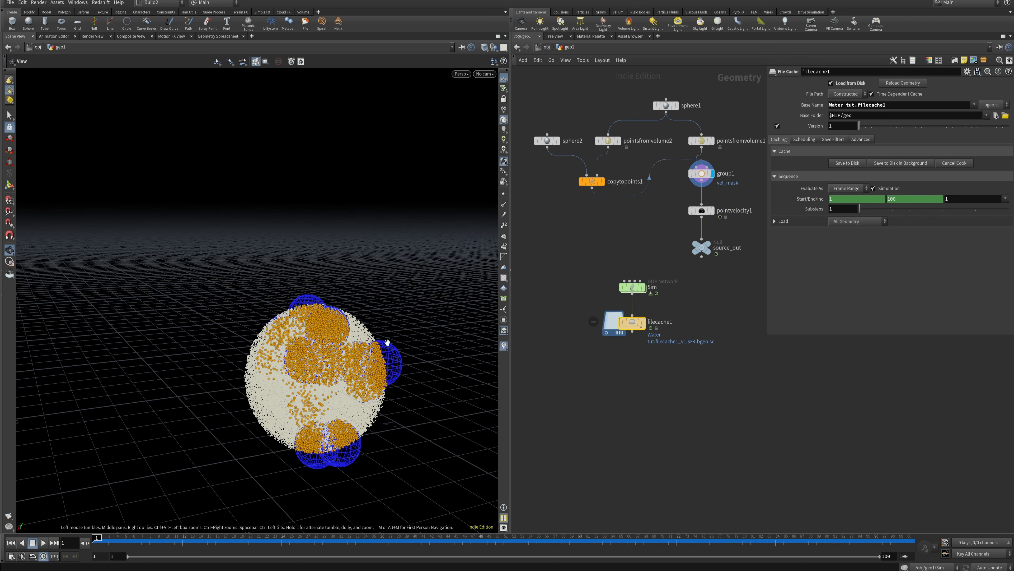
{"action": "left_click", "coordinate": [611, 145]}
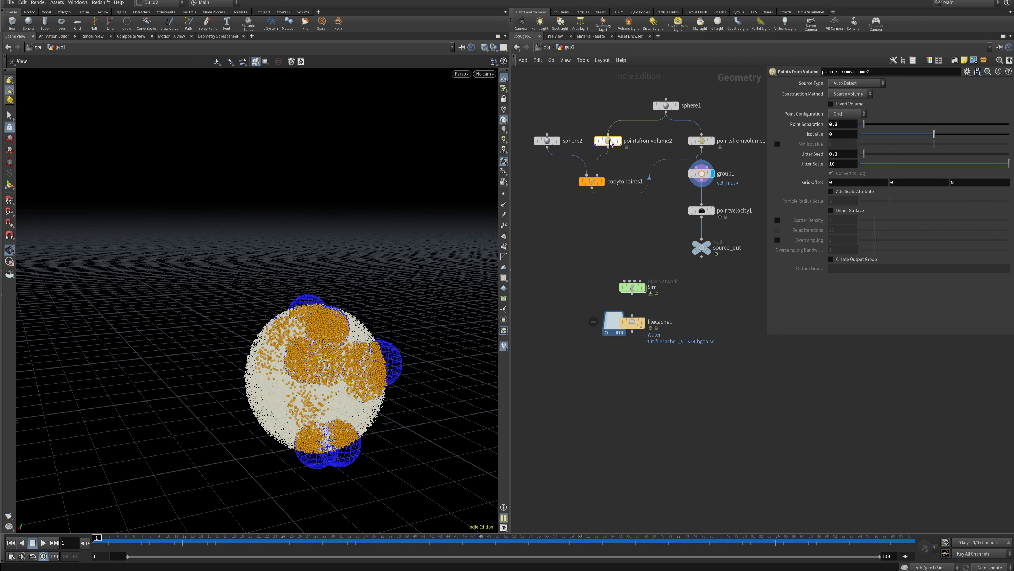
{"action": "left_click_drag", "start_coordinate": [606, 145], "coordinate": [595, 144]}
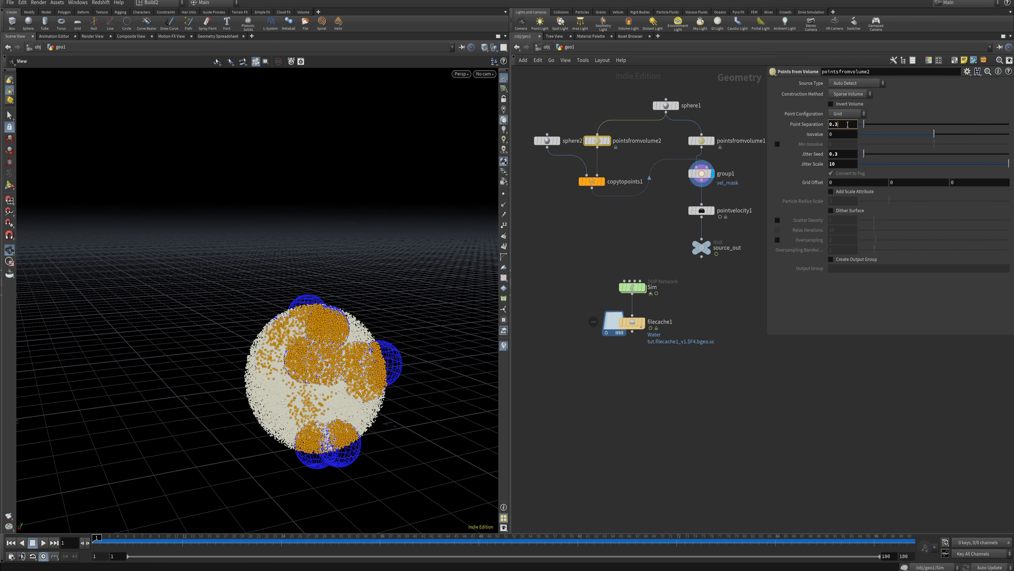
{"action": "key", "text": "BackSpace"}
{"action": "type", "text": "2"}
{"action": "key", "text": "Return"}
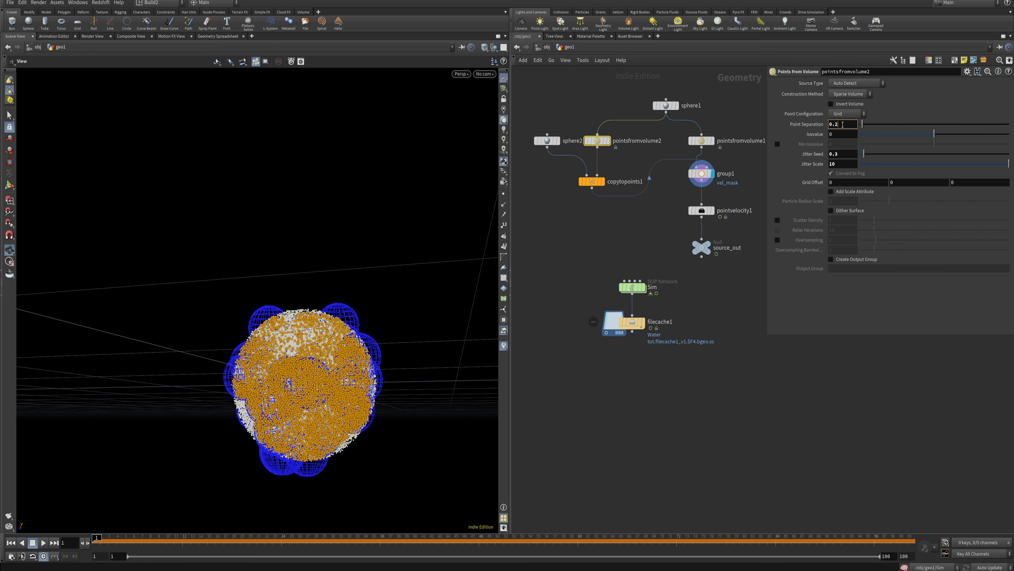
{"action": "key", "text": "Return"}
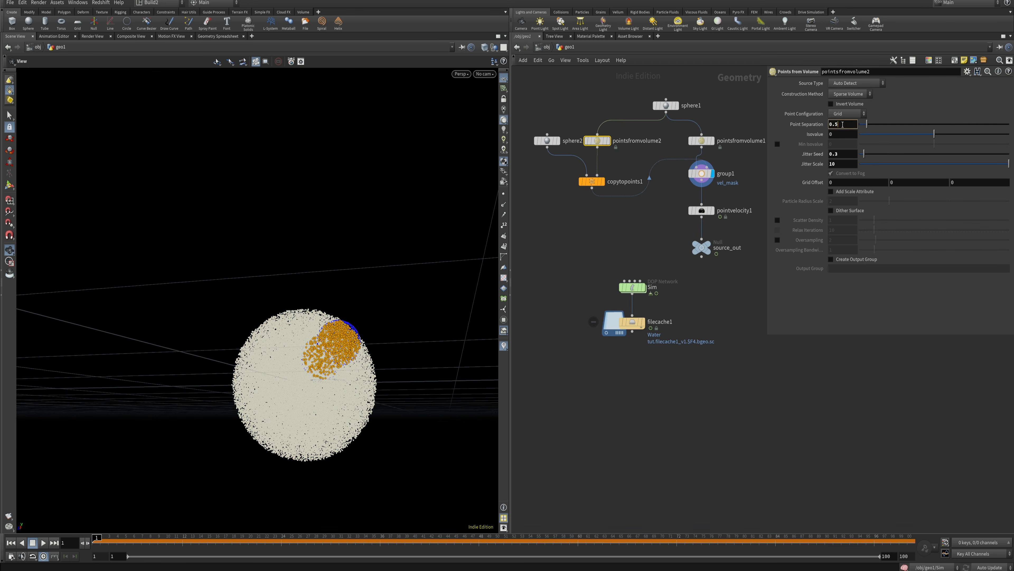
- Set the Point Separation of pointsfromvolume2 to 0.25 and check the mask coverage around the sphere
{"action": "key", "text": "BackSpace"}
{"action": "type", "text": "25"}
{"action": "key", "text": "Return"}
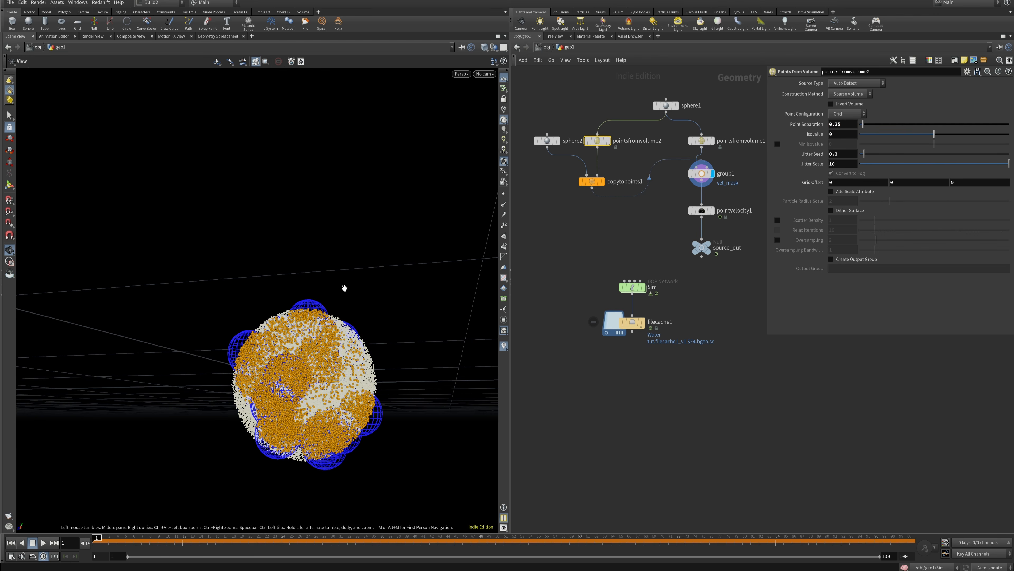
{"action": "left_click_drag", "start_coordinate": [347, 288], "coordinate": [304, 344]}
- Review the Curl Noise and Conical Noise settings of pointvelocity1
{"action": "left_click", "coordinate": [702, 210]}
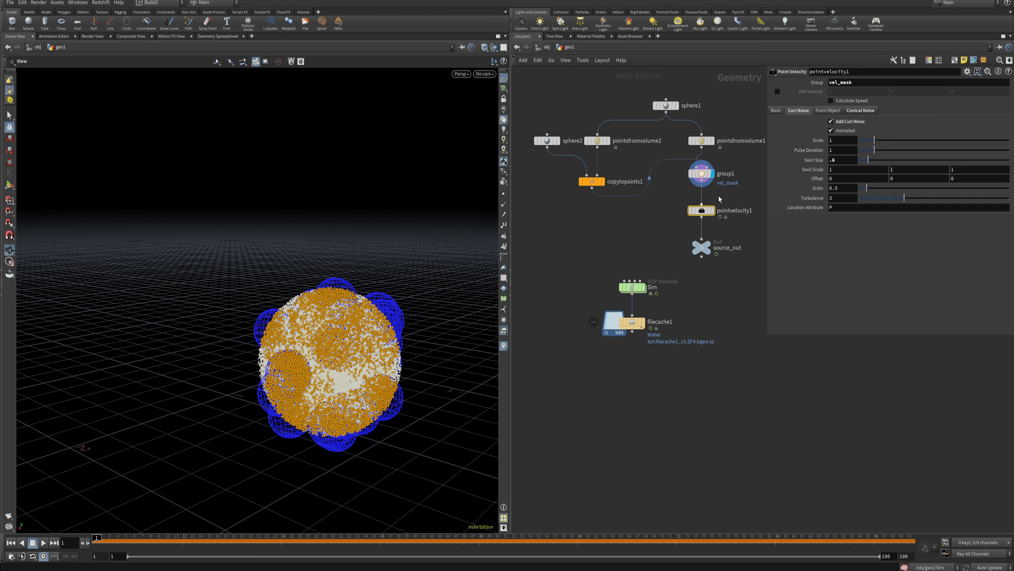
{"action": "key", "text": "ctrl+z"}
{"action": "left_click_drag", "start_coordinate": [841, 140], "coordinate": [826, 141]}
{"action": "left_click", "coordinate": [860, 111]}
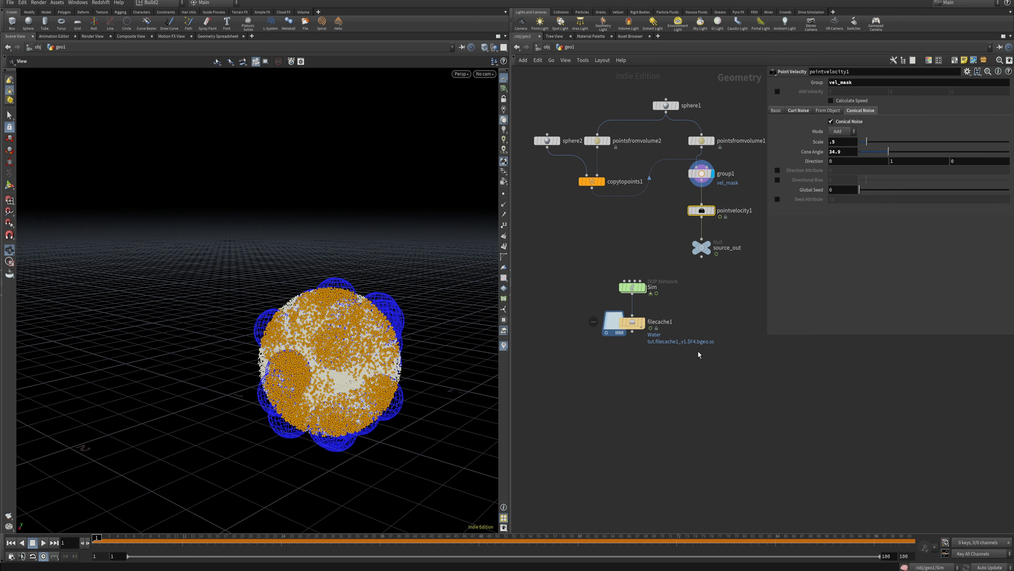
- Save the scene and re-cache the updated simulation to disk with filecache1 displayed
{"action": "left_click", "coordinate": [632, 322]}
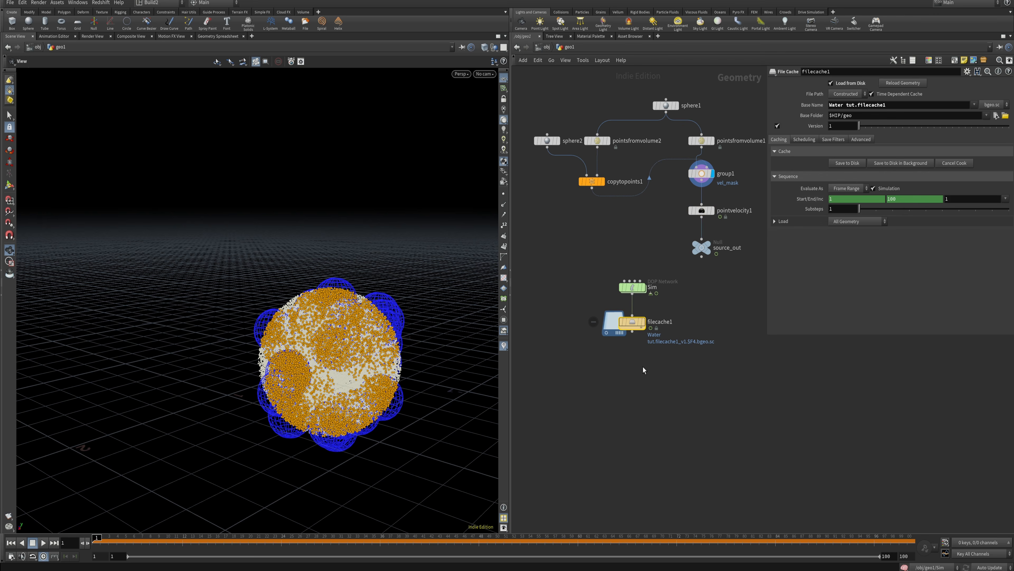
{"action": "key", "text": "ctrl+s"}
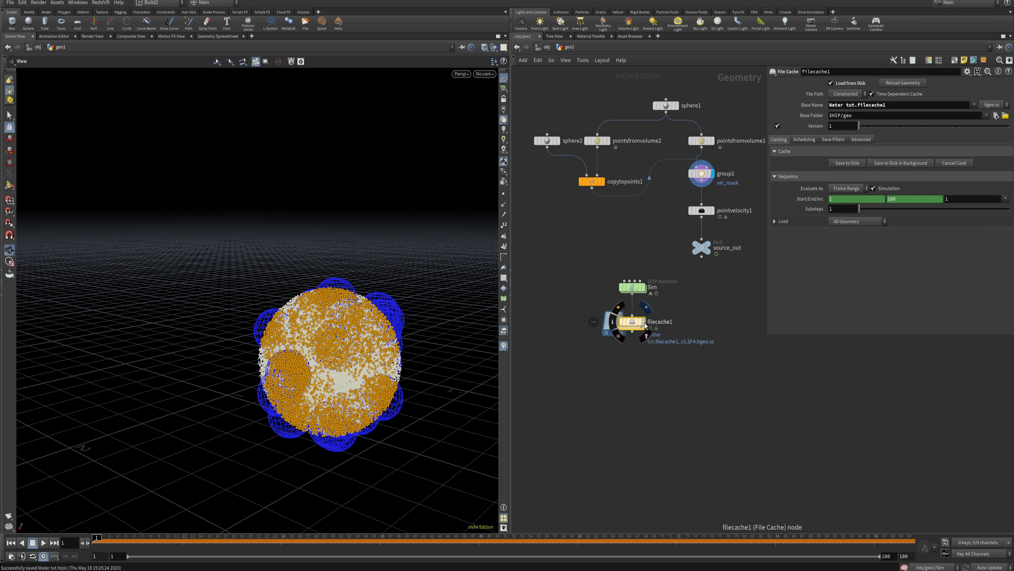
{"action": "left_click", "coordinate": [644, 323]}
{"action": "key", "text": "Up"}
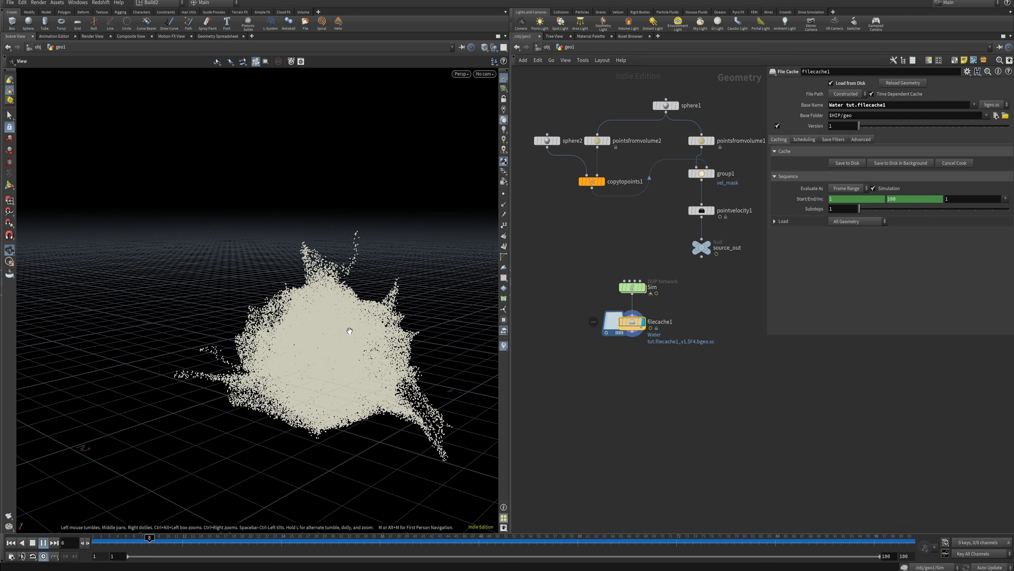
- Play the updated splash cache and examine how its arms and droplets spread from different angles
{"action": "left_click_drag", "start_coordinate": [322, 320], "coordinate": [347, 305]}
{"action": "right_click_drag", "start_coordinate": [347, 304], "coordinate": [333, 306]}
{"action": "left_click_drag", "start_coordinate": [334, 306], "coordinate": [292, 323]}
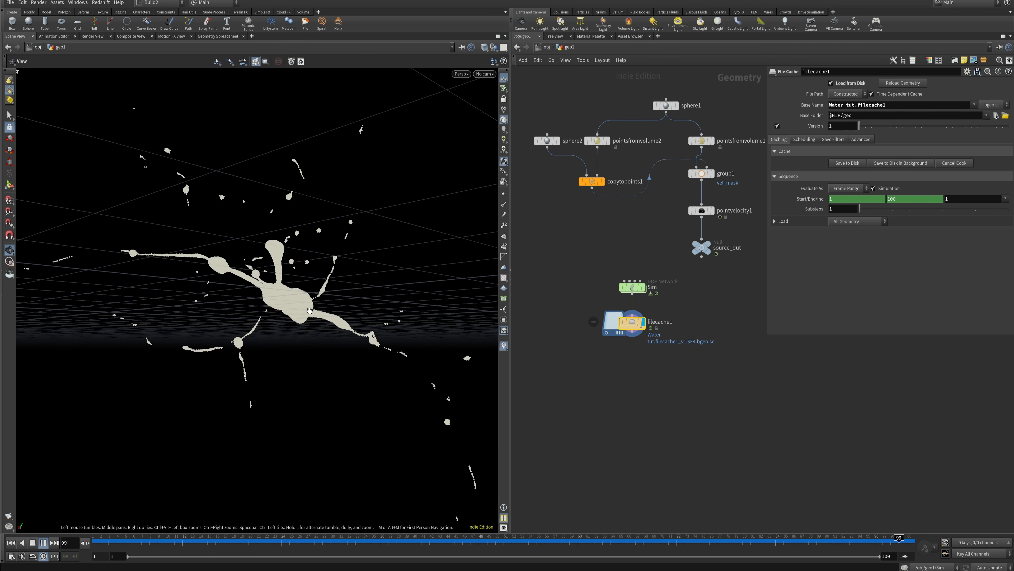
{"action": "left_click_drag", "start_coordinate": [307, 306], "coordinate": [290, 308]}
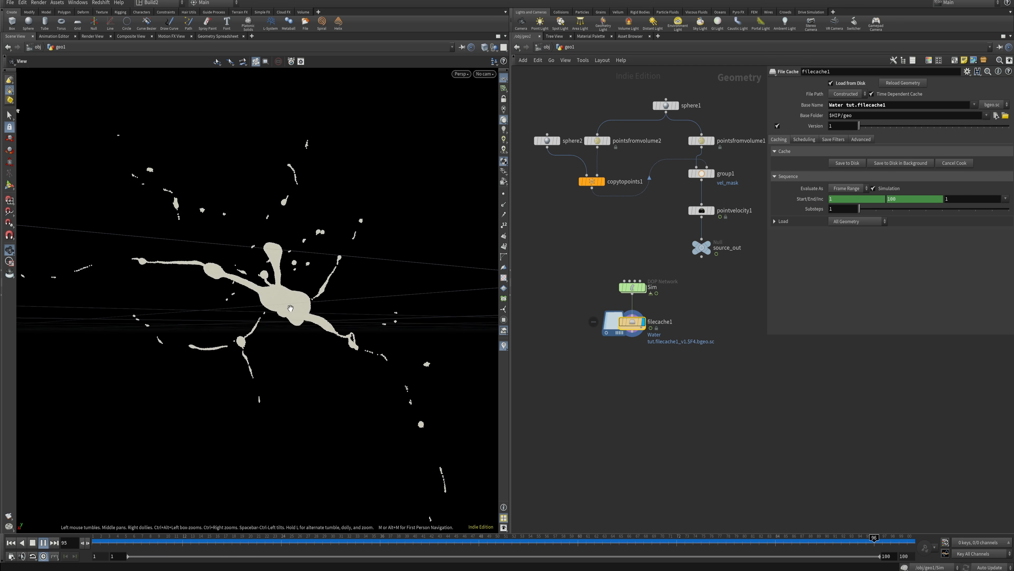
{"action": "left_click_drag", "start_coordinate": [290, 308], "coordinate": [256, 304]}
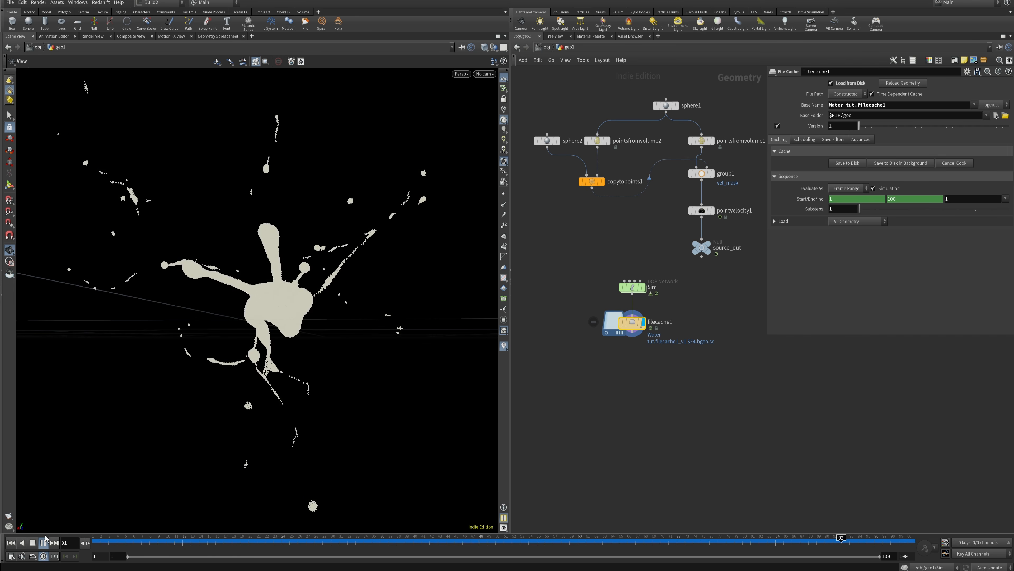
- Inspect the splash particles up close at frames 13 and 21 and return to frame 1
{"action": "left_click", "coordinate": [158, 542]}
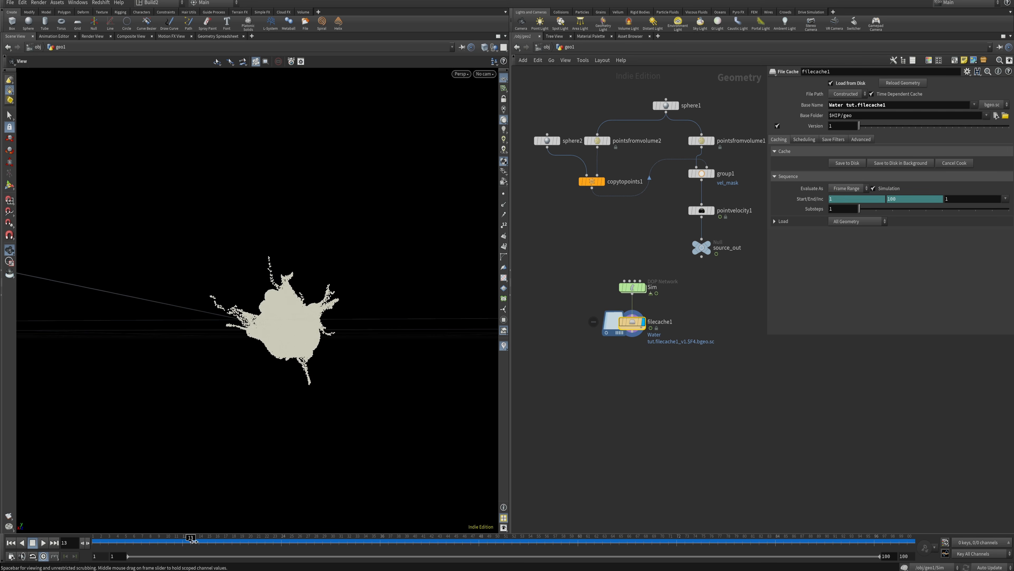
{"action": "right_click_drag", "start_coordinate": [296, 320], "coordinate": [419, 260]}
{"action": "left_click_drag", "start_coordinate": [419, 260], "coordinate": [178, 384]}
{"action": "middle_click_drag", "start_coordinate": [178, 383], "coordinate": [288, 333]}
{"action": "right_click_drag", "start_coordinate": [288, 332], "coordinate": [334, 310]}
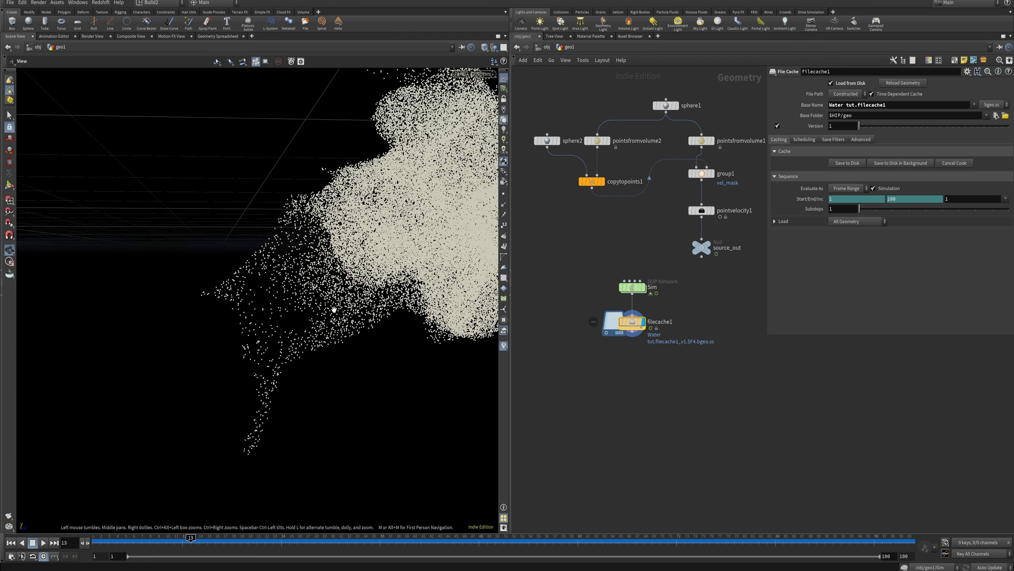
{"action": "left_click_drag", "start_coordinate": [334, 310], "coordinate": [296, 327]}
{"action": "left_click_drag", "start_coordinate": [335, 298], "coordinate": [310, 366]}
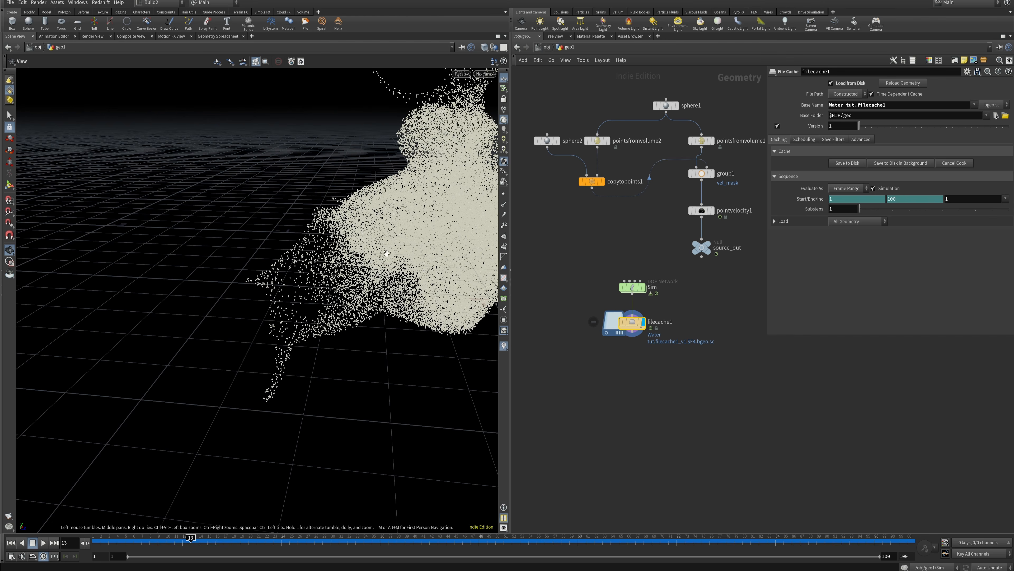
{"action": "left_click_drag", "start_coordinate": [386, 253], "coordinate": [319, 259]}
{"action": "left_click_drag", "start_coordinate": [296, 399], "coordinate": [350, 314]}
{"action": "left_click_drag", "start_coordinate": [280, 537], "coordinate": [258, 532]}
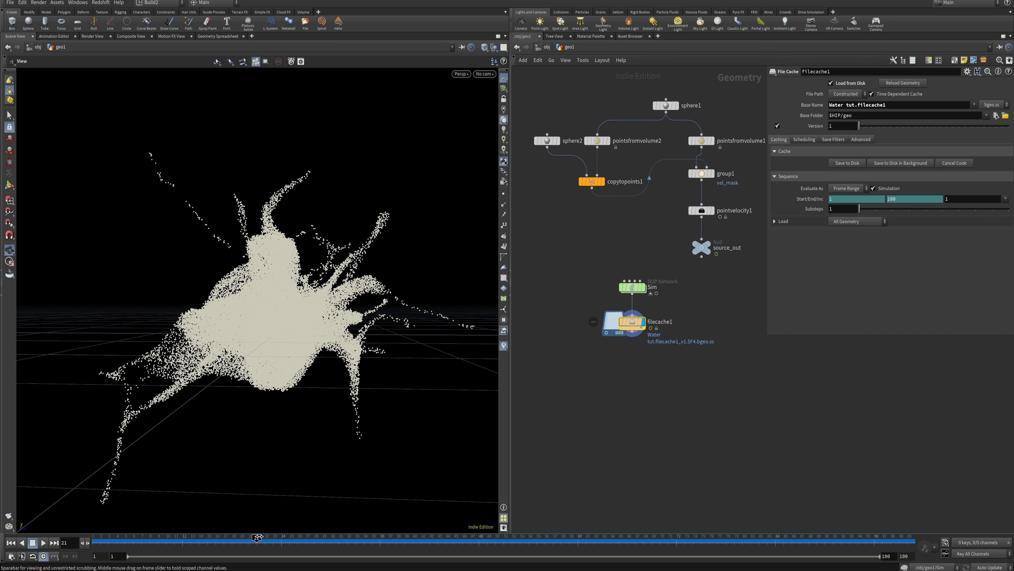
{"action": "left_click_drag", "start_coordinate": [313, 293], "coordinate": [343, 298]}
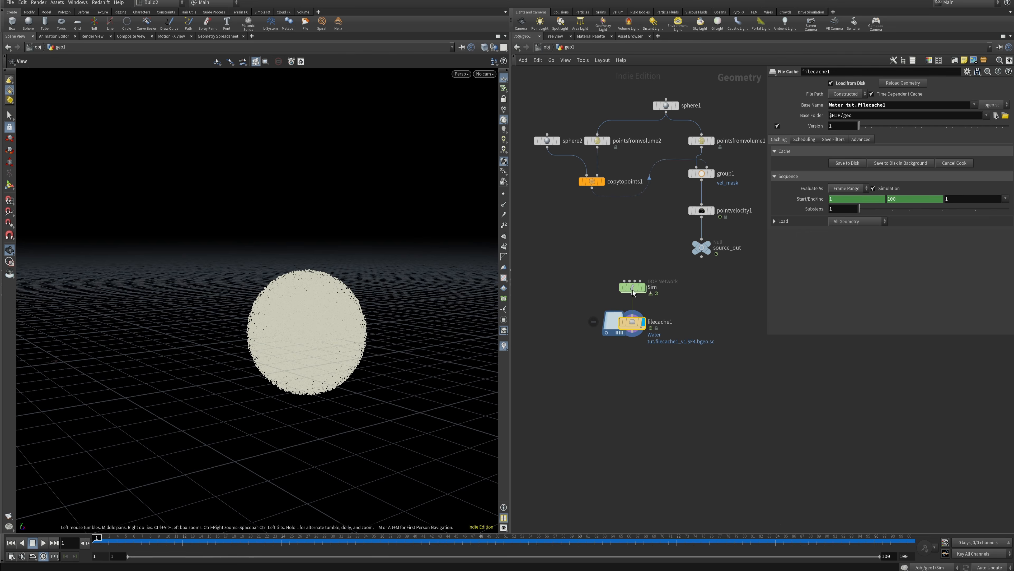
- Inside the Sim network, set the Surface Tension of flipsolver1 to 10
{"action": "double_click", "coordinate": [635, 289]}
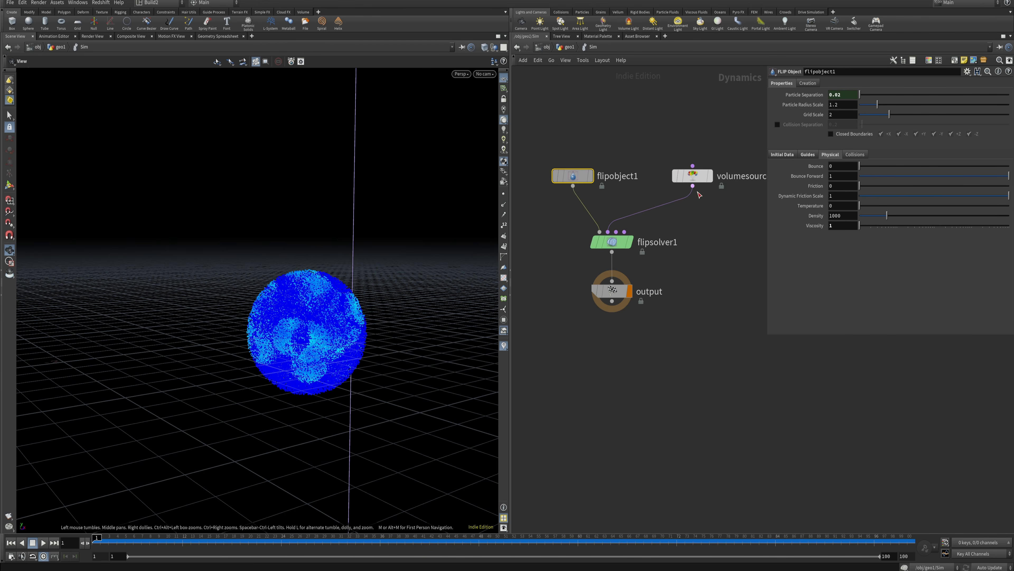
{"action": "left_click", "coordinate": [619, 243]}
{"action": "left_click", "coordinate": [843, 177]}
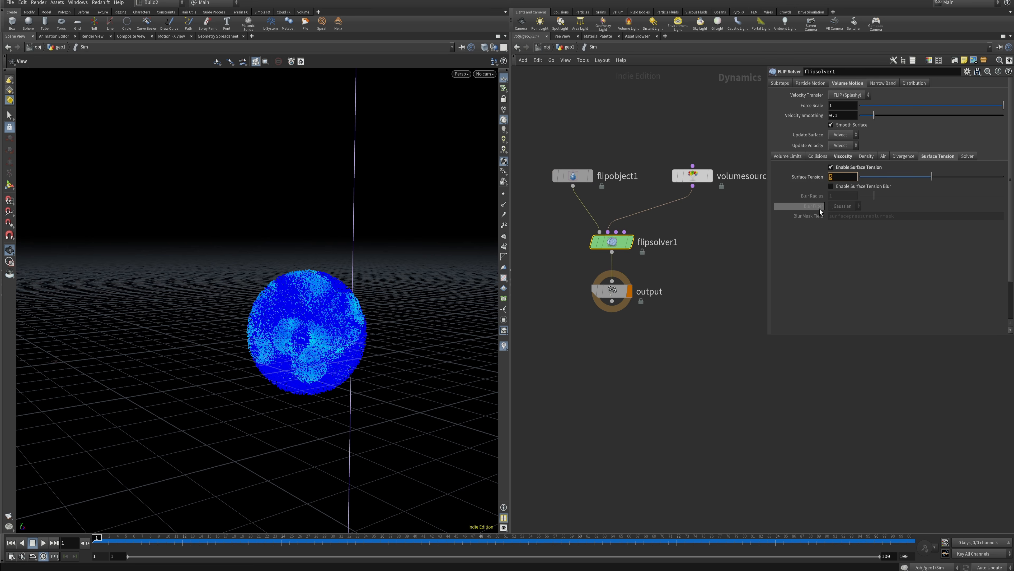
{"action": "type", "text": "10"}
{"action": "key", "text": "Return"}
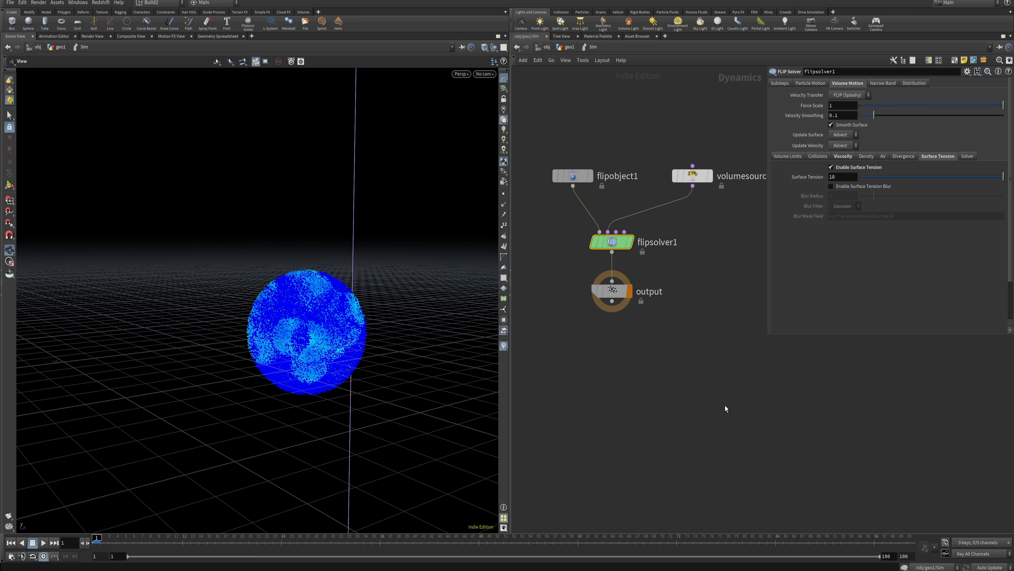
- Go back up to geo1 and save the filecache1 simulation to disk again
{"action": "key", "text": "u"}
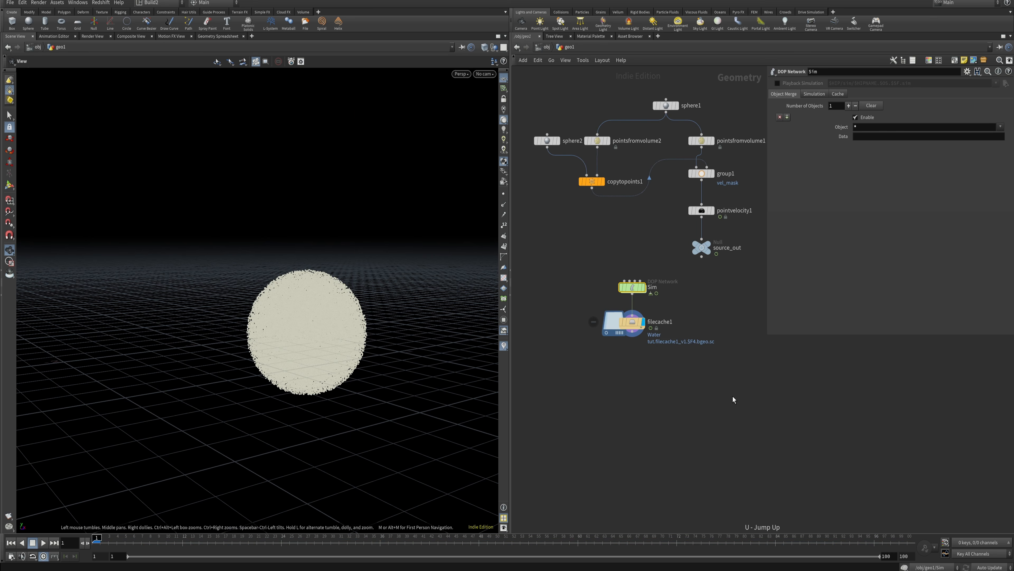
{"action": "left_click", "coordinate": [636, 325]}
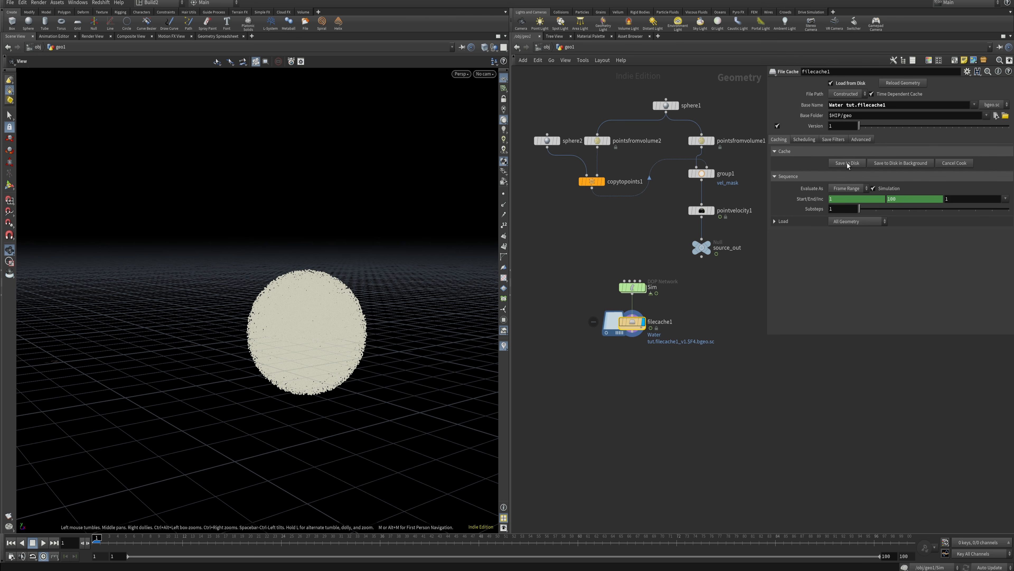
{"action": "left_click", "coordinate": [847, 163]}
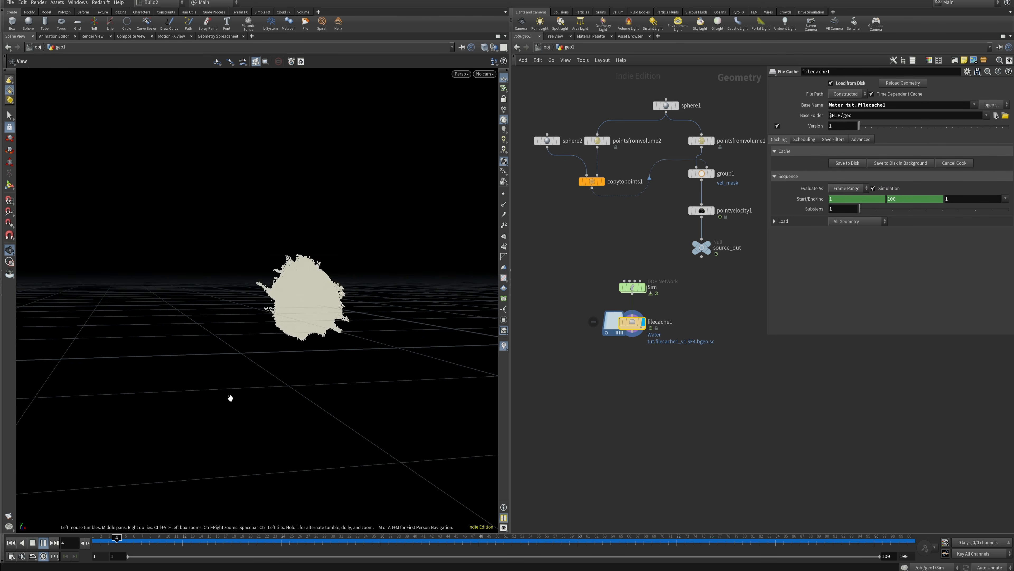
- Play back the higher surface tension cache, stop to examine the splash and return to frame 1
{"action": "left_click_drag", "start_coordinate": [348, 281], "coordinate": [327, 298]}
{"action": "left_click", "coordinate": [33, 542]}
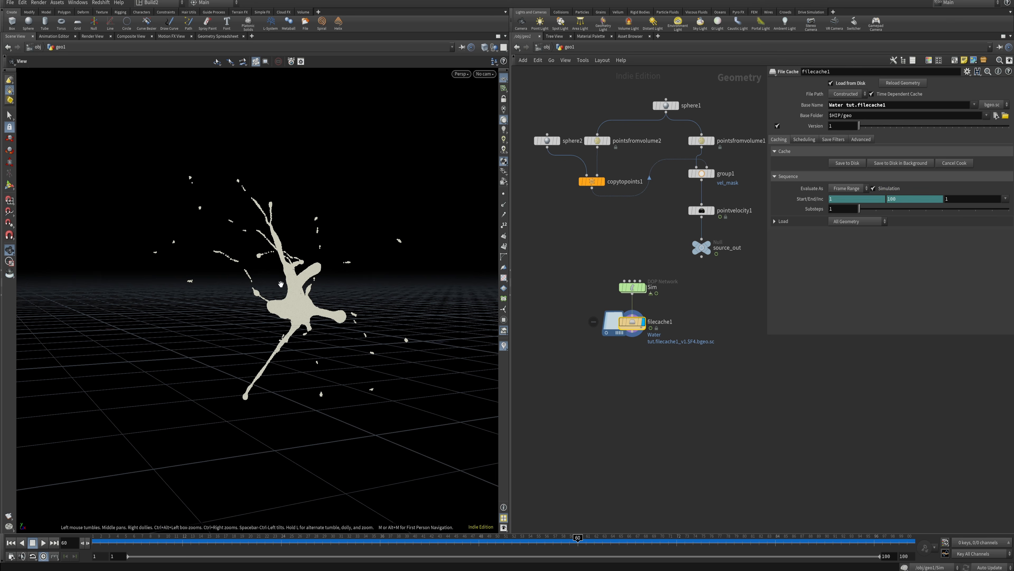
{"action": "scroll", "coordinate": [395, 274], "scroll_direction": "up", "scroll_amount": 5}
{"action": "mouse_move", "coordinate": [100, 538]}
{"action": "left_mouse_down"}
{"action": "mouse_move", "coordinate": [213, 530]}
{"action": "mouse_move", "coordinate": [97, 536]}
{"action": "left_mouse_up"}
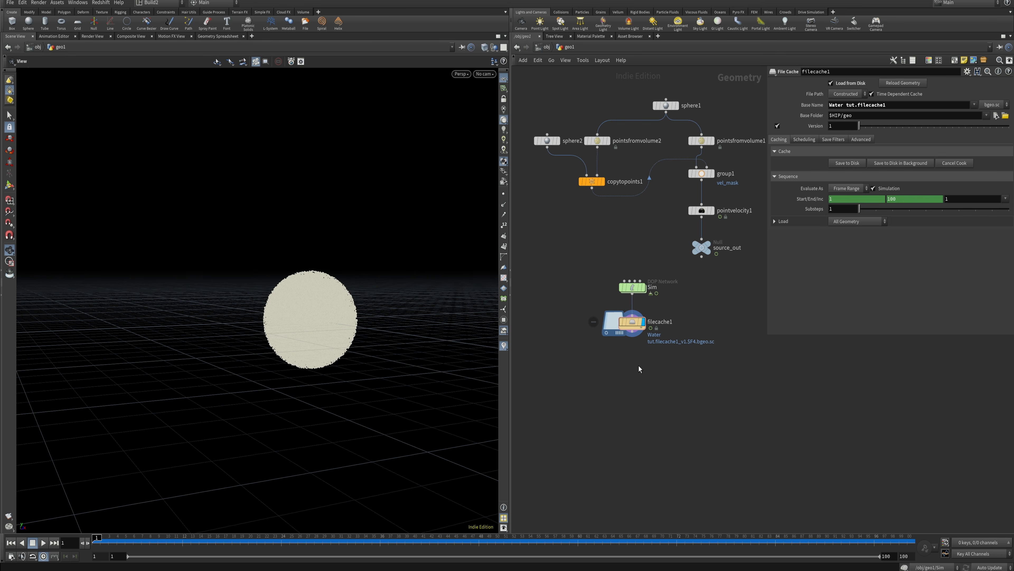
- Add a Retime node under filecache1, connect it to the cached simulation and display its result
{"action": "key", "text": "Tab"}
{"action": "type", "text": "retime"}
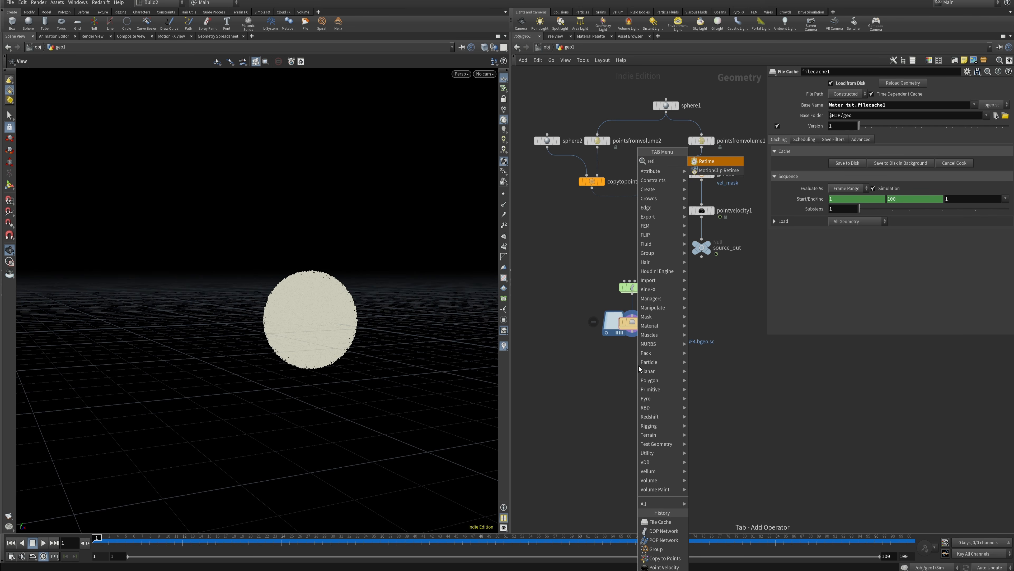
{"action": "key", "text": "Return"}
{"action": "left_click", "coordinate": [638, 365]}
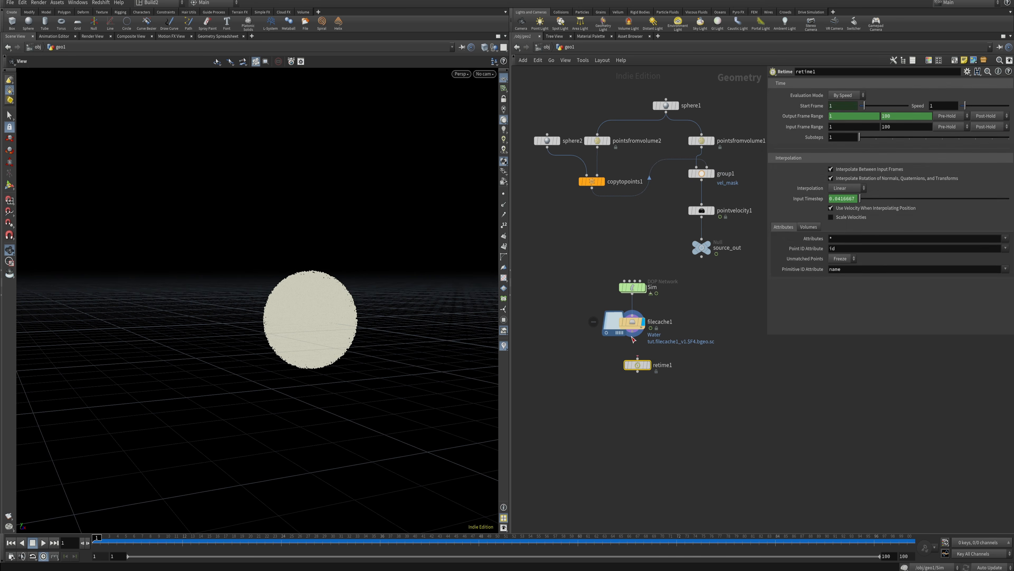
{"action": "left_click", "coordinate": [649, 365]}
{"action": "left_click_drag", "start_coordinate": [639, 365], "coordinate": [628, 372]}
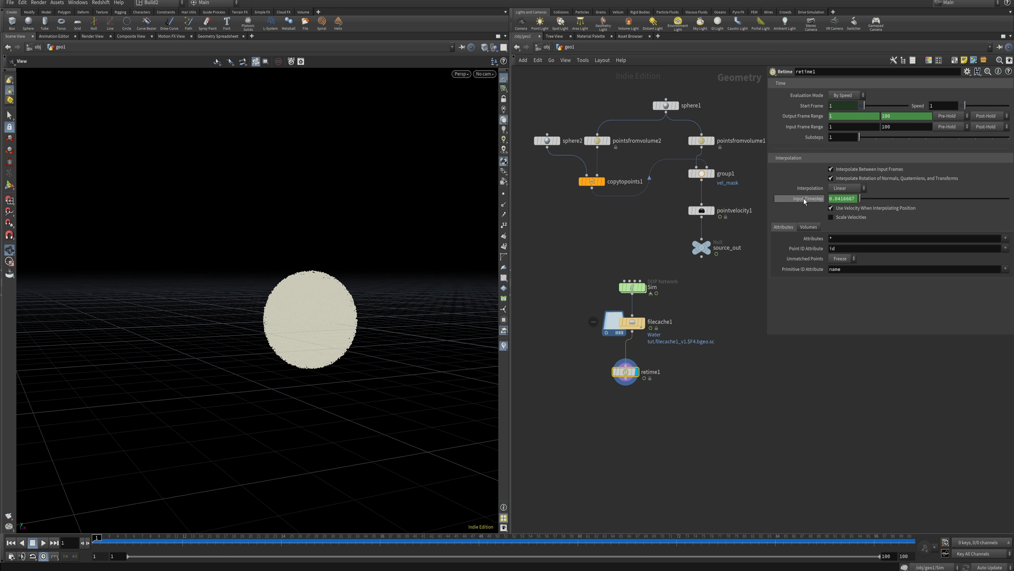
- Delete the channels on retime1's Start Frame and set its Speed to 0.2
{"action": "right_click", "coordinate": [810, 107]}
{"action": "mouse_move", "coordinate": [842, 119]}
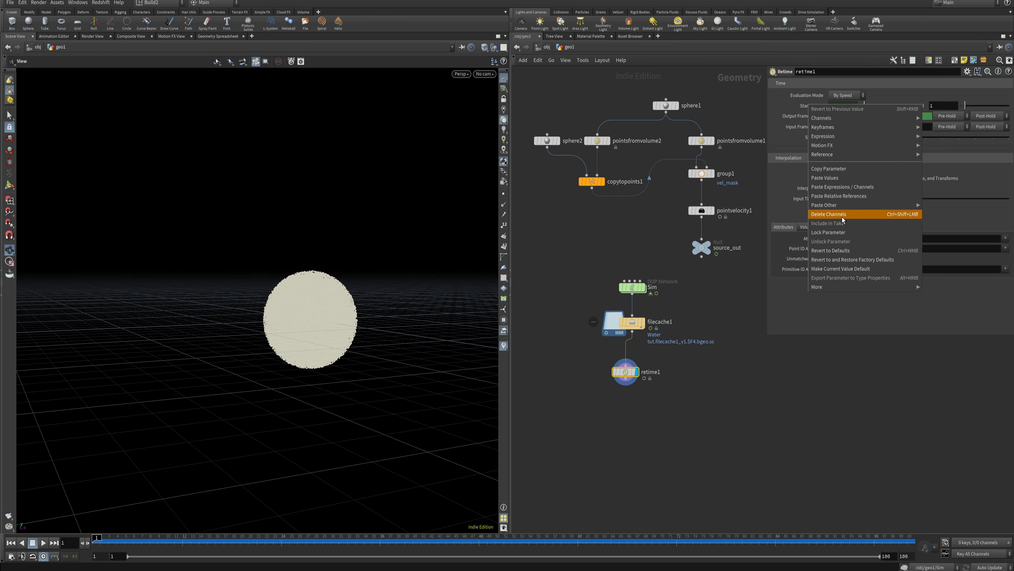
{"action": "left_click", "coordinate": [841, 215]}
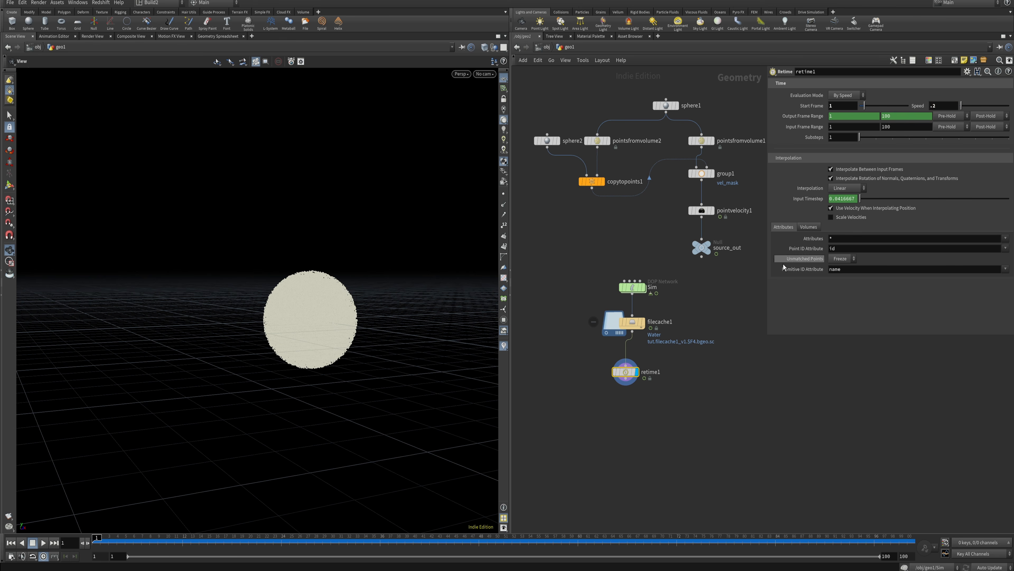
- Play back the retimed splash, stop it and scrub around frames 55 and 56 to check the particle motion
{"action": "key", "text": "Up"}
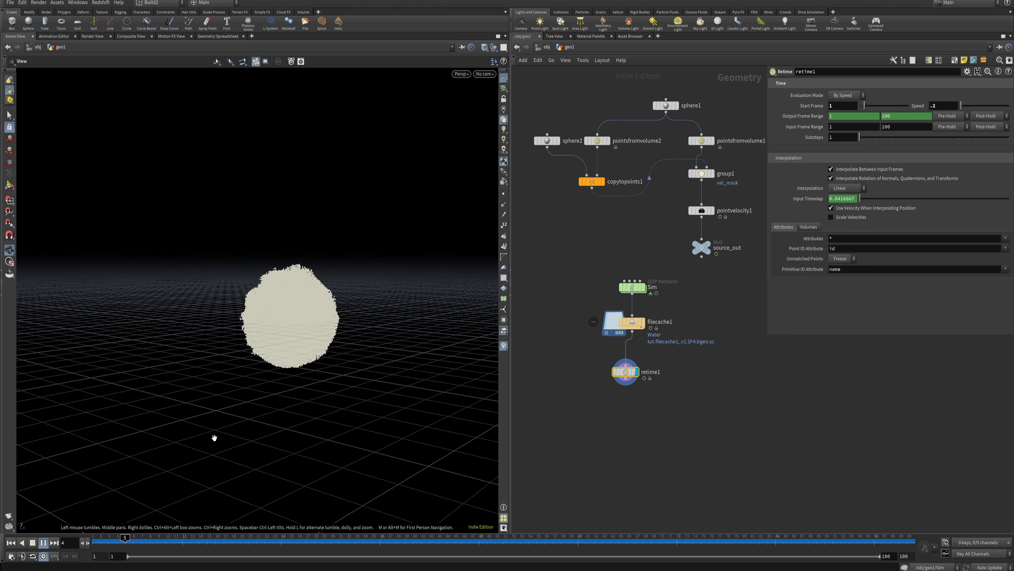
{"action": "left_click", "coordinate": [33, 544]}
{"action": "left_click_drag", "start_coordinate": [97, 538], "coordinate": [545, 538]}
{"action": "mouse_move", "coordinate": [304, 345]}
{"action": "left_mouse_down"}
{"action": "mouse_move", "coordinate": [369, 338]}
{"action": "mouse_move", "coordinate": [309, 344]}
{"action": "left_mouse_up"}
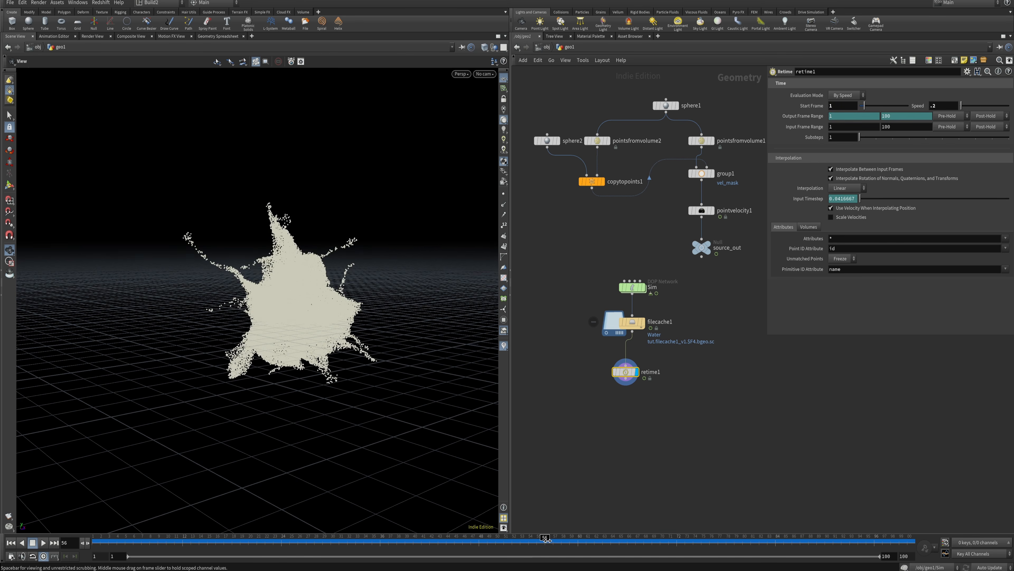
{"action": "mouse_move", "coordinate": [546, 540]}
{"action": "left_mouse_down"}
{"action": "mouse_move", "coordinate": [527, 539]}
{"action": "mouse_move", "coordinate": [536, 539]}
{"action": "left_mouse_up"}
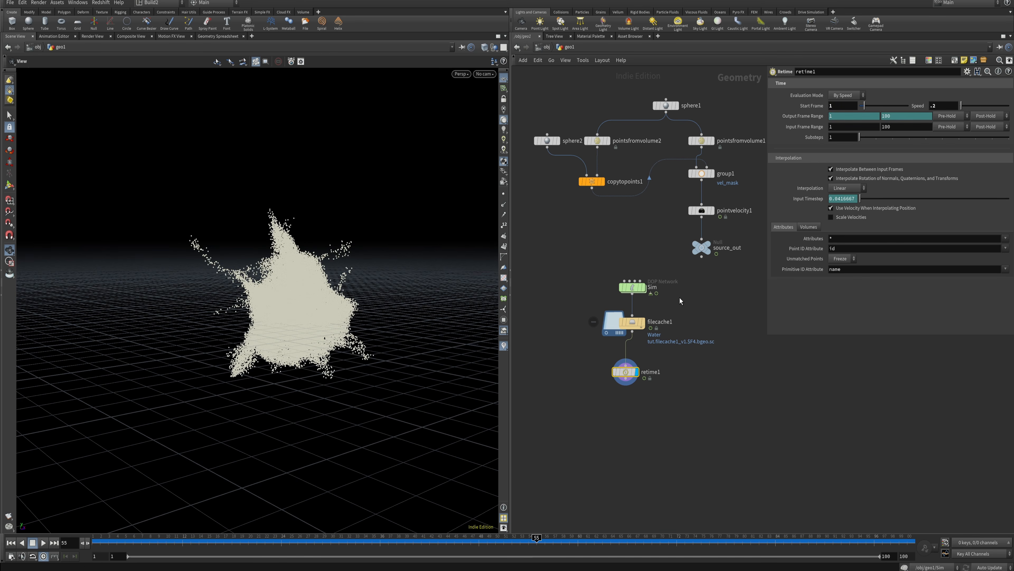
- Inside the Sim network, turn off Reseed Particles in the particle motion reseeding settings of flipsolver1
{"action": "double_click", "coordinate": [632, 287]}
{"action": "mouse_move", "coordinate": [252, 346]}
{"action": "left_mouse_down"}
{"action": "mouse_move", "coordinate": [231, 346]}
{"action": "mouse_move", "coordinate": [264, 345]}
{"action": "left_mouse_up"}
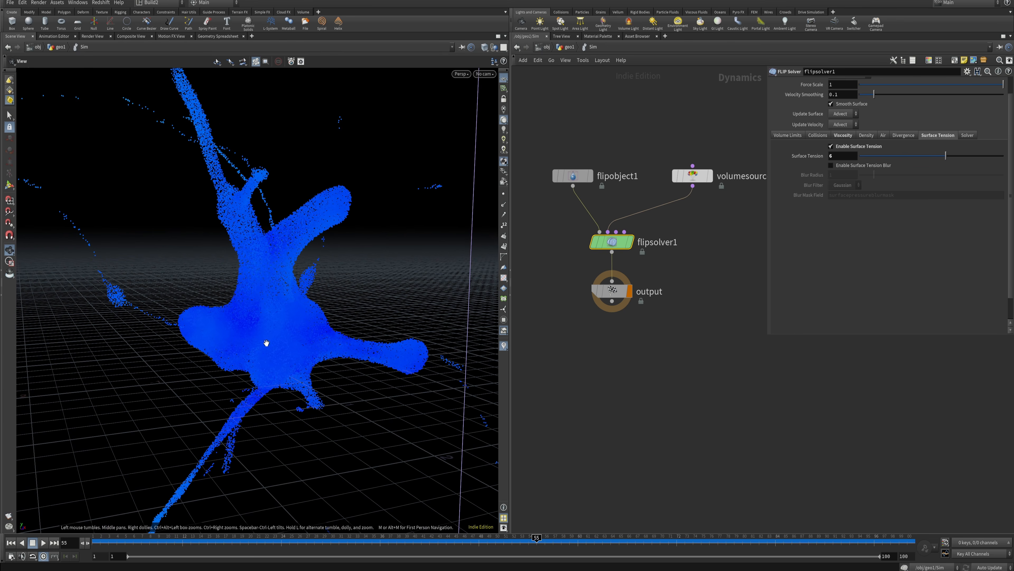
{"action": "scroll", "coordinate": [811, 82], "scroll_direction": "up", "scroll_amount": 2}
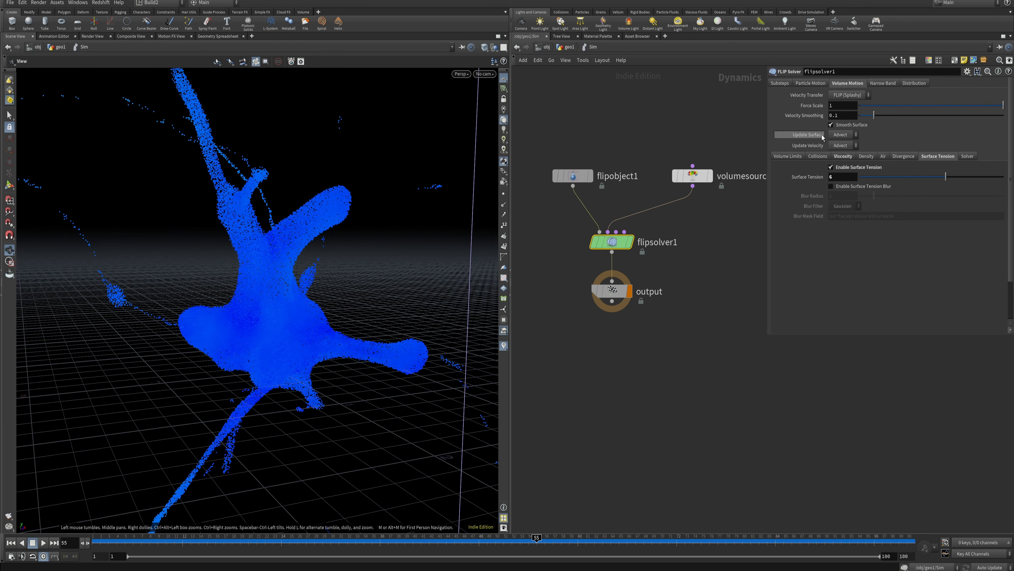
{"action": "left_click", "coordinate": [811, 83]}
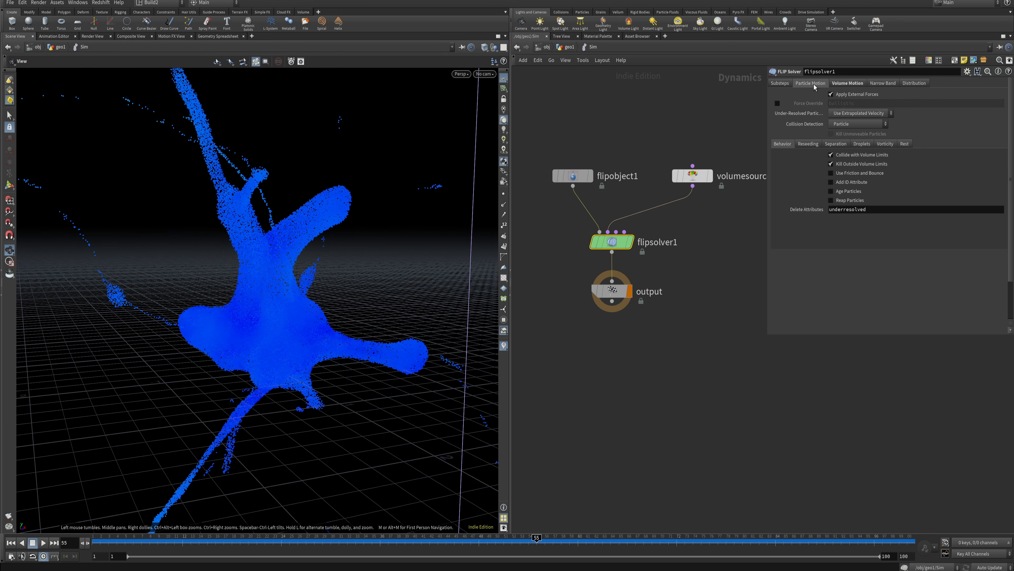
{"action": "left_click", "coordinate": [807, 143]}
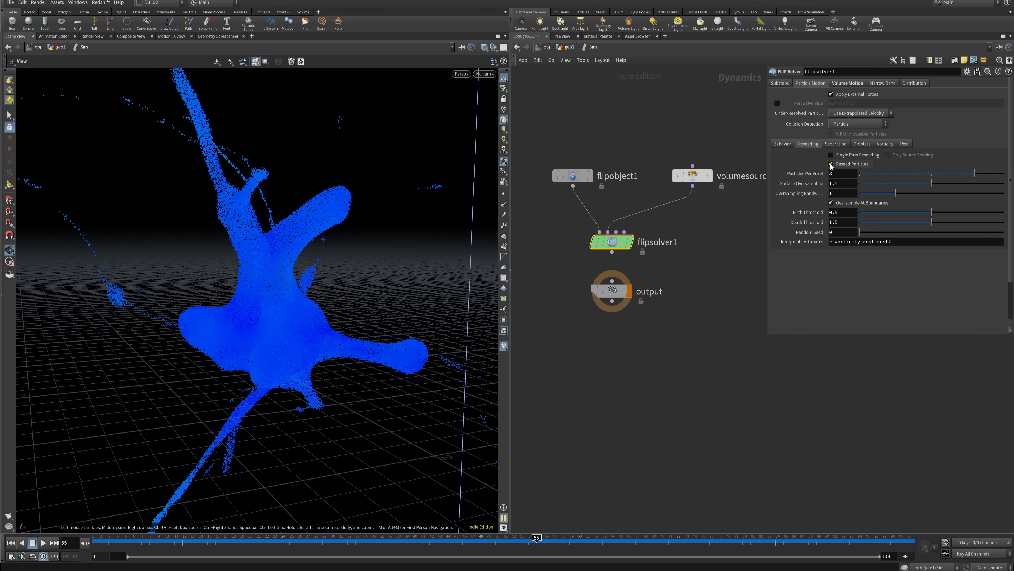
- Return to geo1 and save the filecache1 simulation without reseeding to disk
{"action": "key", "text": "u"}
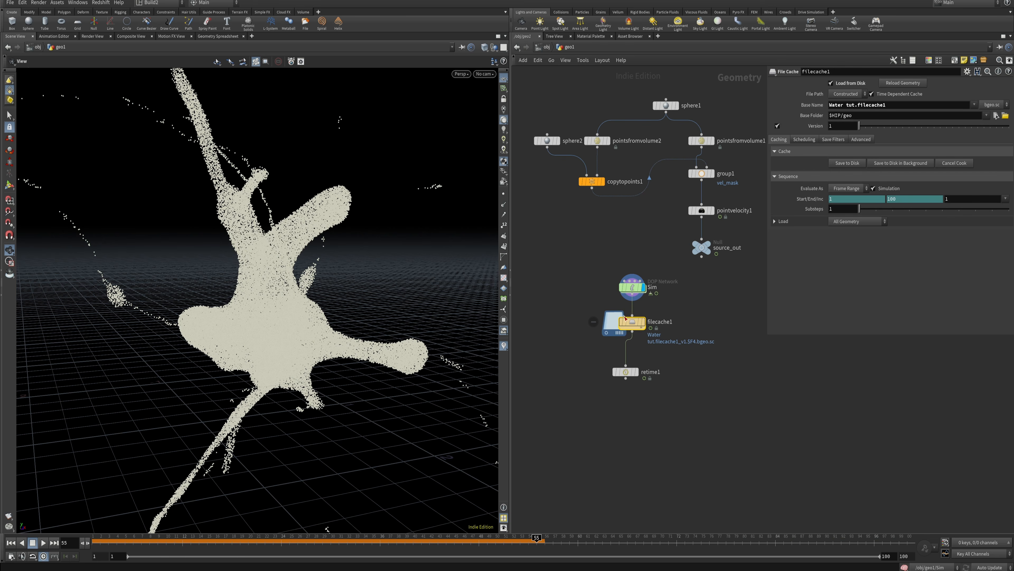
{"action": "left_click", "coordinate": [643, 322]}
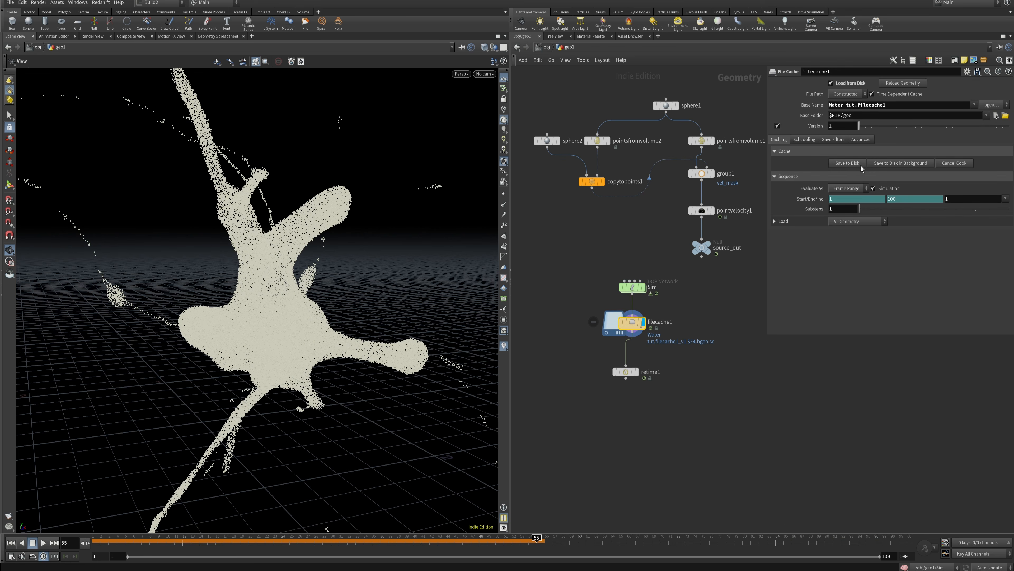
{"action": "left_click", "coordinate": [848, 163]}
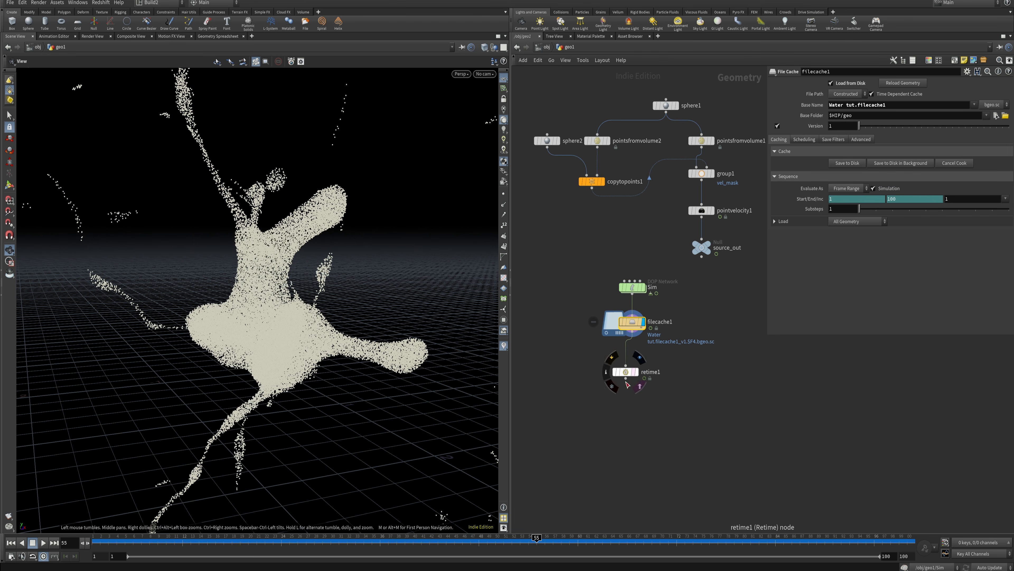
- Display retime1 and play the newly cached splash from frame 1 while viewing it from several angles
{"action": "left_click", "coordinate": [637, 372]}
{"action": "left_click_drag", "start_coordinate": [379, 356], "coordinate": [369, 399]}
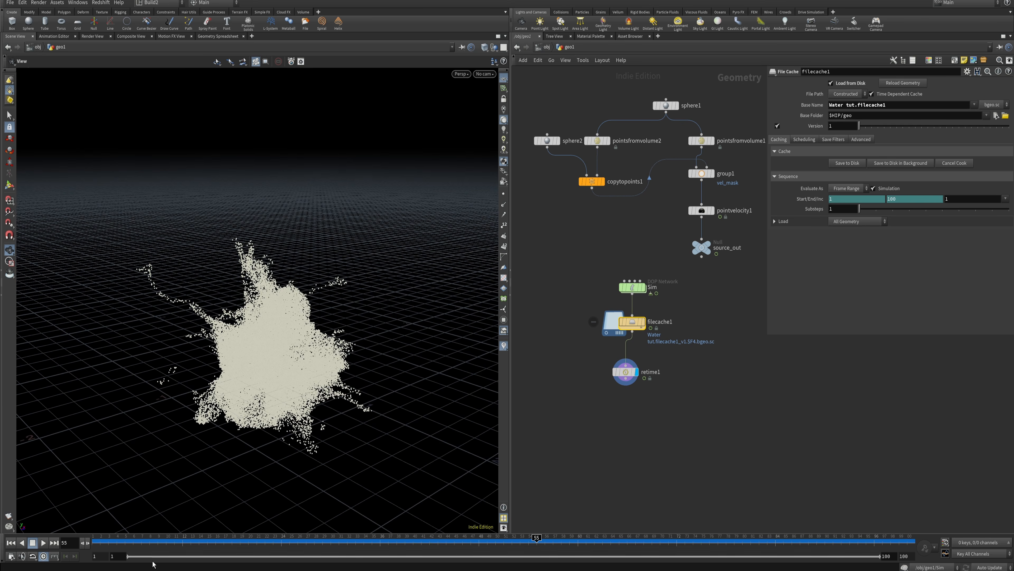
{"action": "left_click_drag", "start_coordinate": [156, 542], "coordinate": [55, 544]}
{"action": "left_click", "coordinate": [43, 542]}
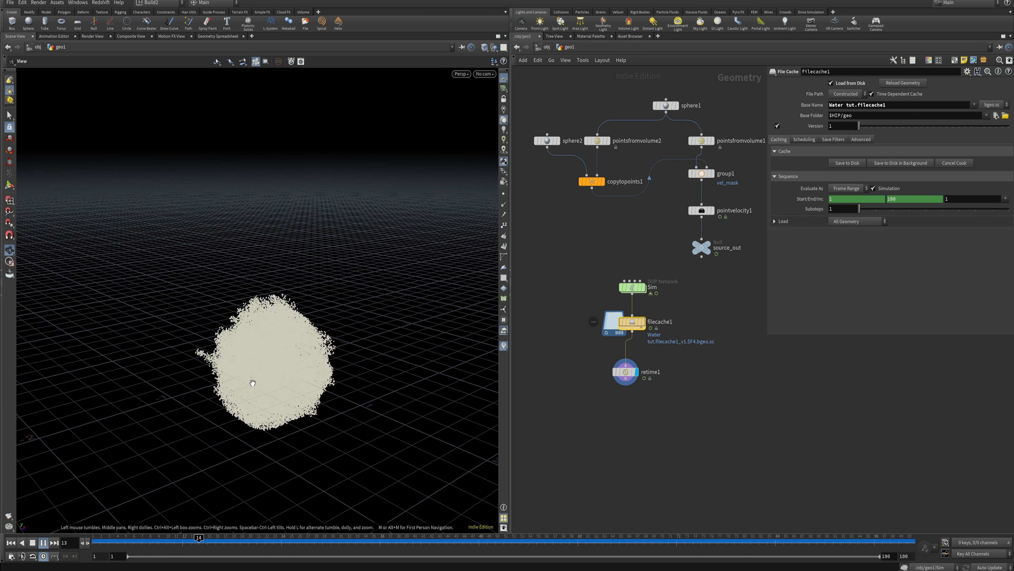
{"action": "left_click_drag", "start_coordinate": [267, 304], "coordinate": [380, 276]}
- Set the Start Frame of retime1 to 10 and its Speed to 0.1
{"action": "left_click", "coordinate": [631, 376]}
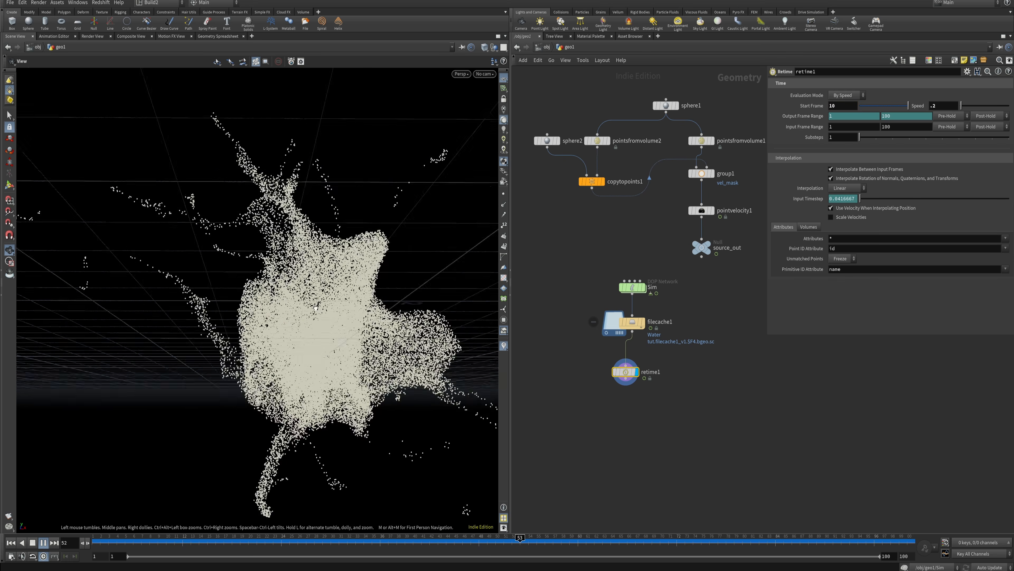
{"action": "left_click", "coordinate": [942, 104]}
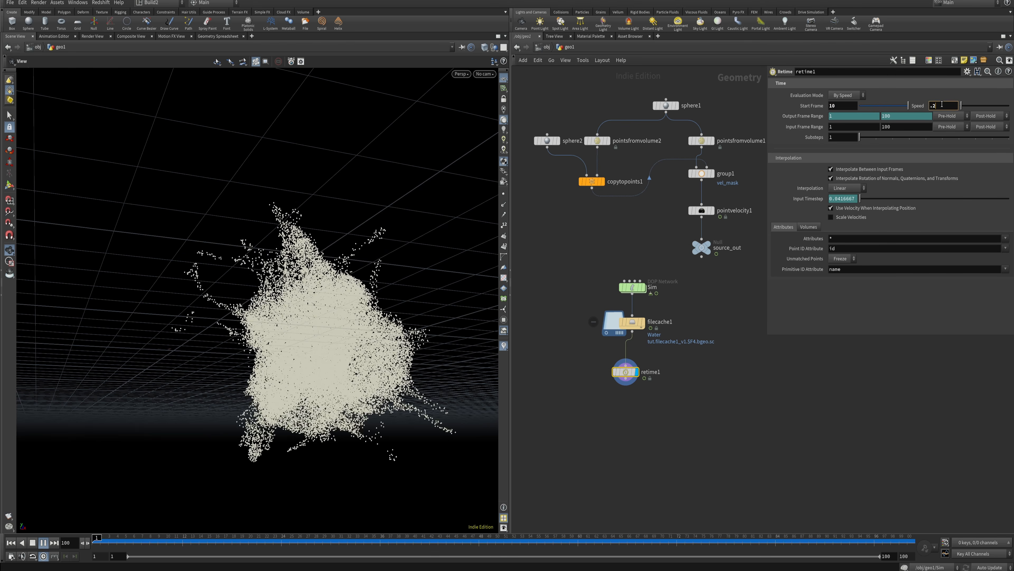
{"action": "key", "text": "Return"}
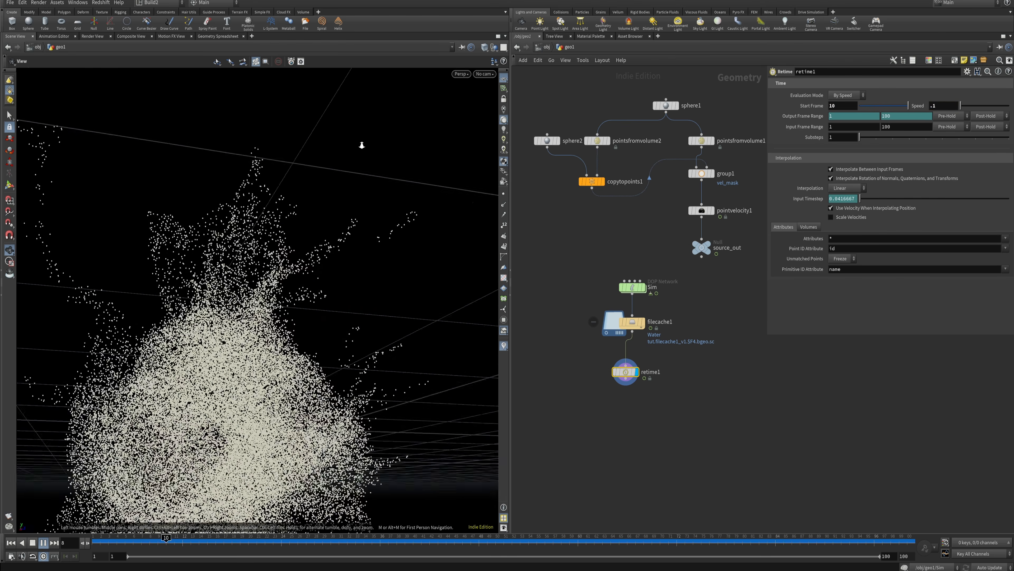
- Examine the slowed splash up close and as a whole during playback, stopping at frame 76
{"action": "right_click_drag", "start_coordinate": [362, 145], "coordinate": [461, 141]}
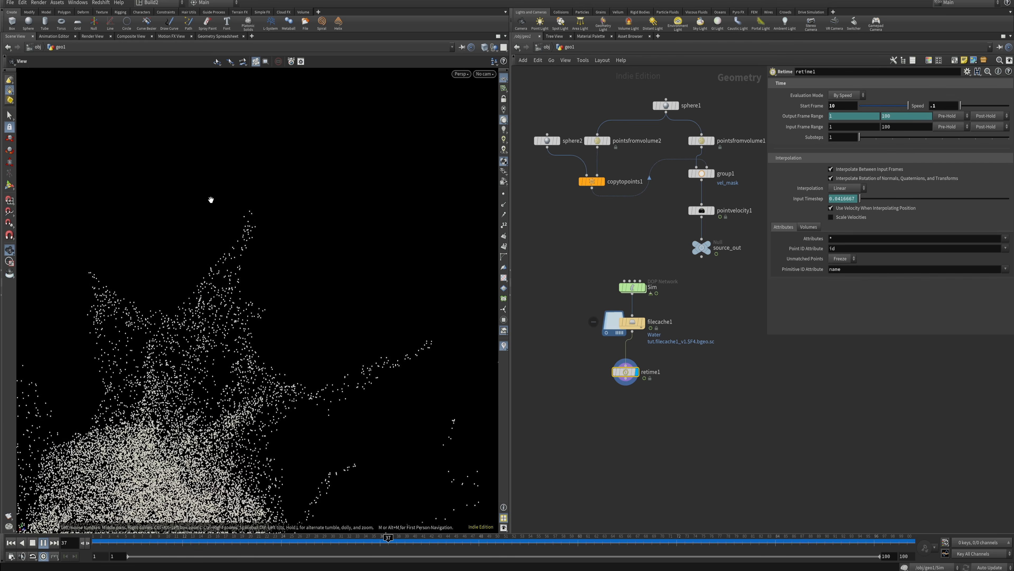
{"action": "left_click_drag", "start_coordinate": [300, 465], "coordinate": [261, 448]}
{"action": "middle_click_drag", "start_coordinate": [261, 448], "coordinate": [240, 280]}
{"action": "left_click_drag", "start_coordinate": [239, 280], "coordinate": [328, 315]}
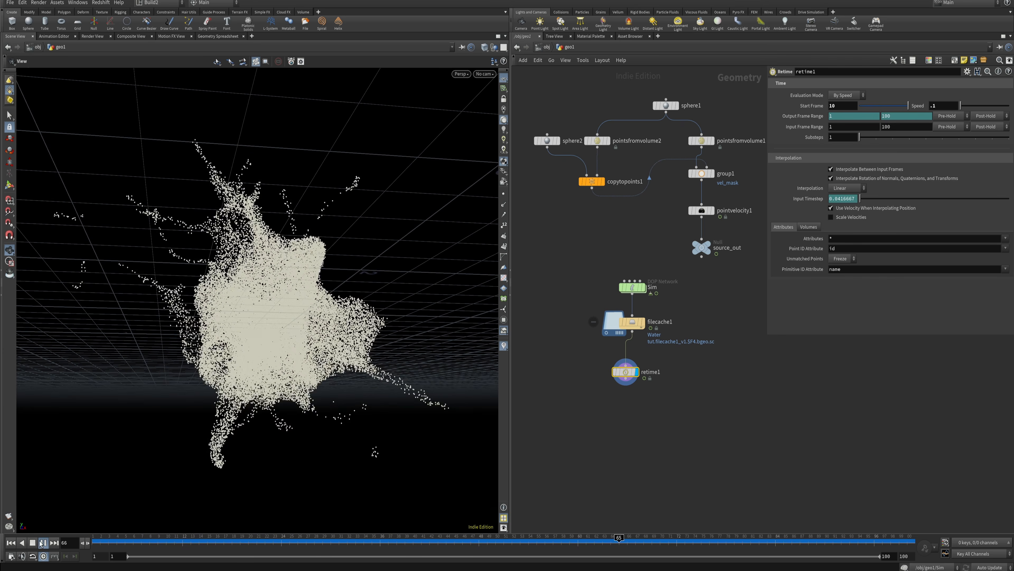
{"action": "left_click", "coordinate": [42, 543]}
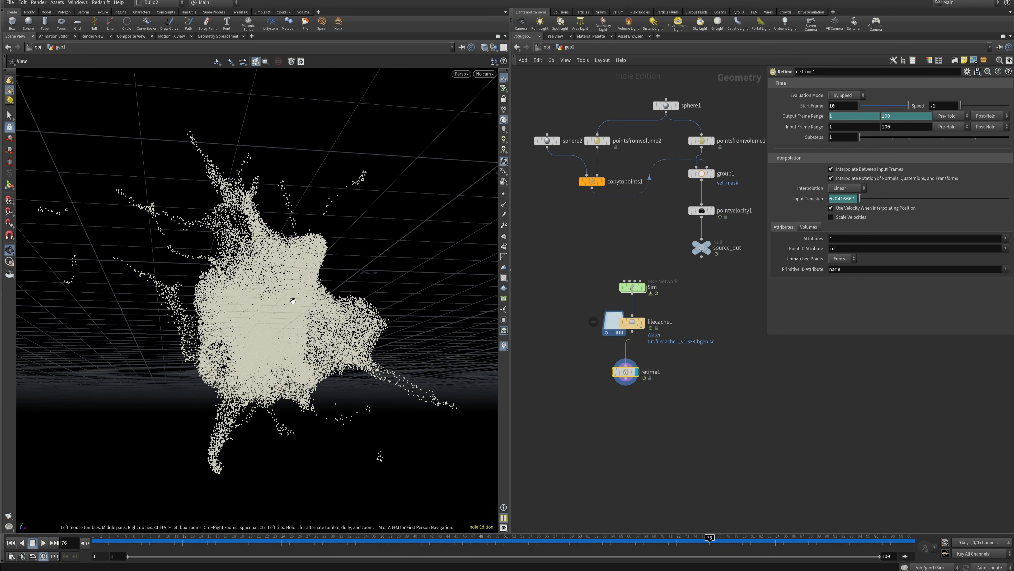
{"action": "left_click_drag", "start_coordinate": [268, 294], "coordinate": [565, 368]}
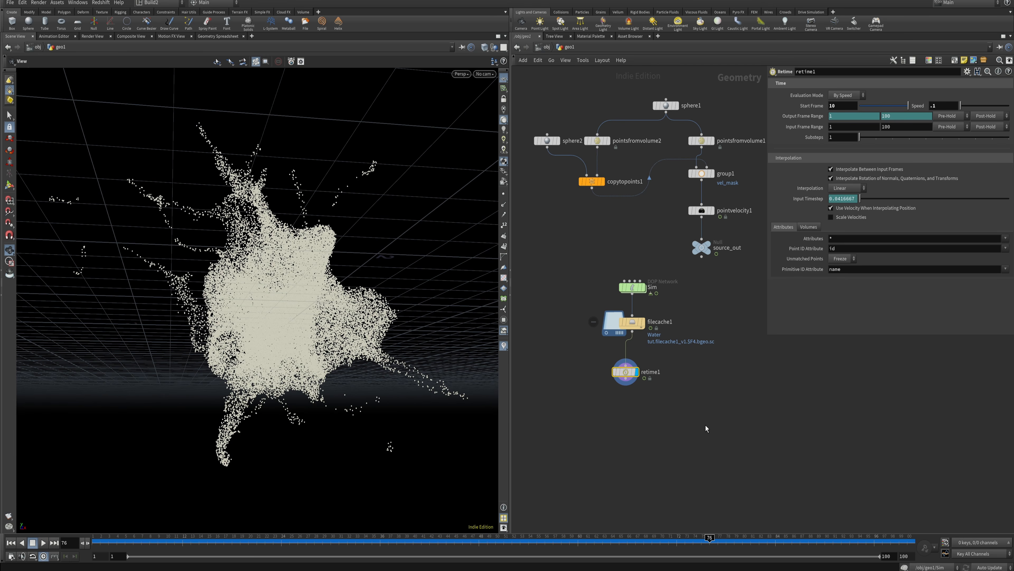
- Add a VDB from Particles node, feed it the output of retime1 and display it
{"action": "key", "text": "Tab"}
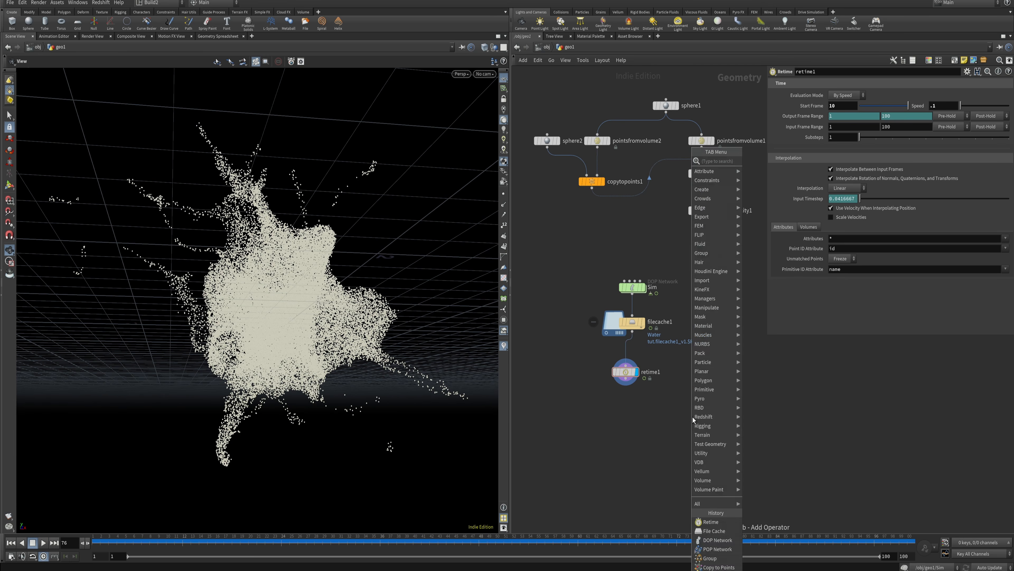
{"action": "type", "text": "vdb from"}
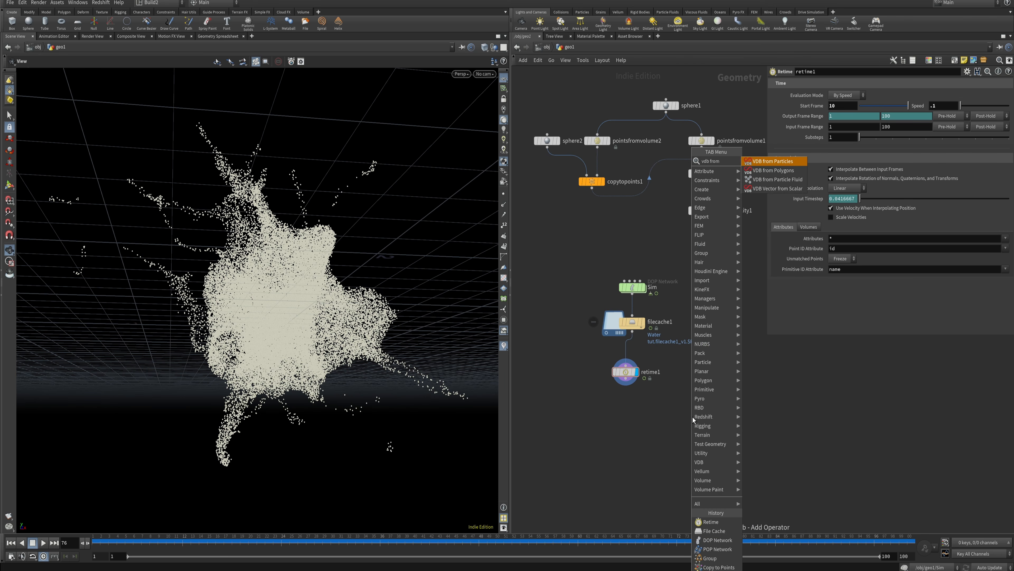
{"action": "key", "text": "Return"}
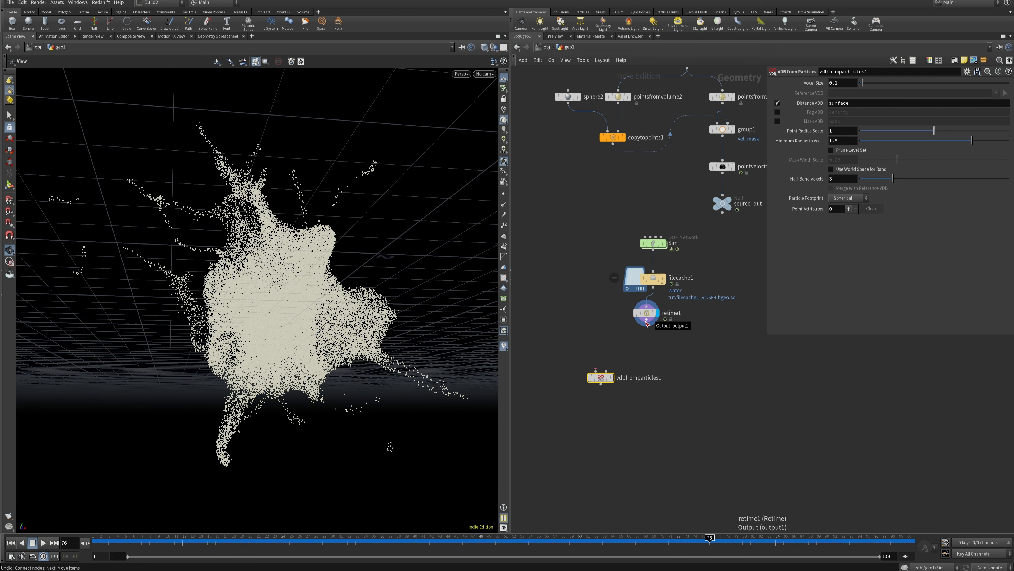
{"action": "left_click_drag", "start_coordinate": [647, 324], "coordinate": [600, 372]}
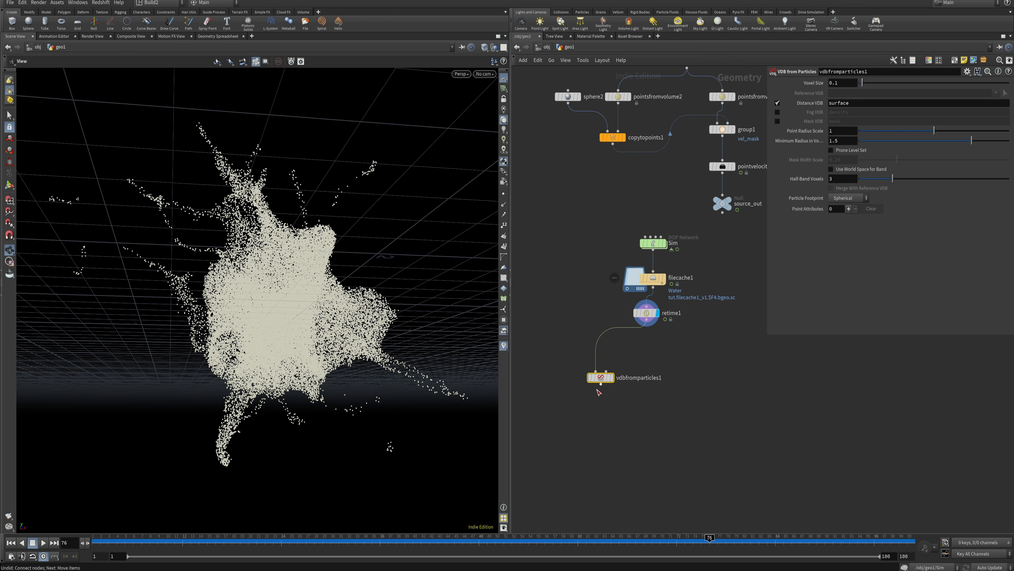
{"action": "left_click", "coordinate": [613, 378]}
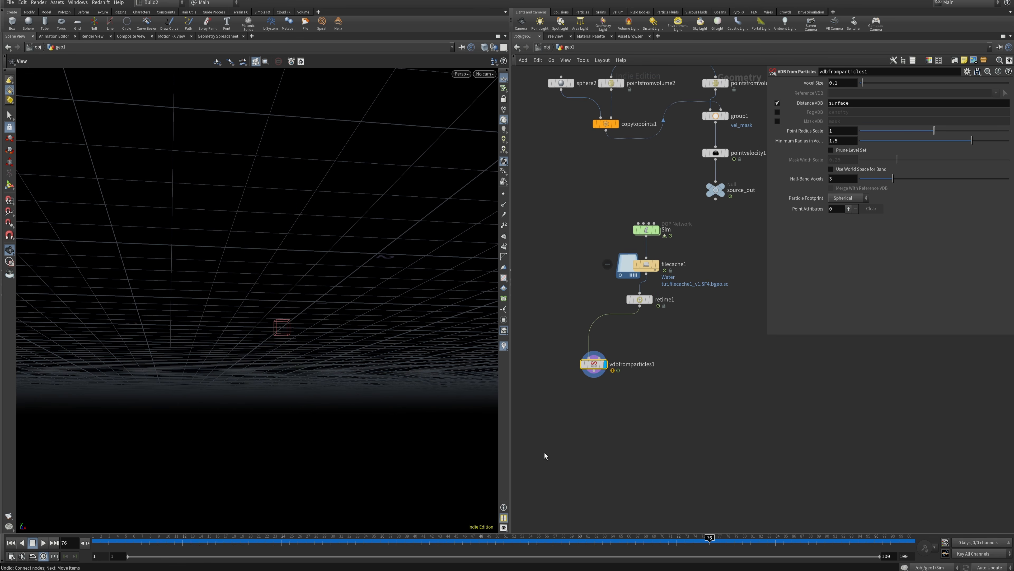
- Set the Voxel Size of vdbfromparticles1 to 0.01 and inspect the resulting splash surface
{"action": "mouse_move", "coordinate": [308, 327]}
{"action": "left_mouse_down"}
{"action": "mouse_move", "coordinate": [296, 333]}
{"action": "mouse_move", "coordinate": [317, 315]}
{"action": "left_mouse_up"}
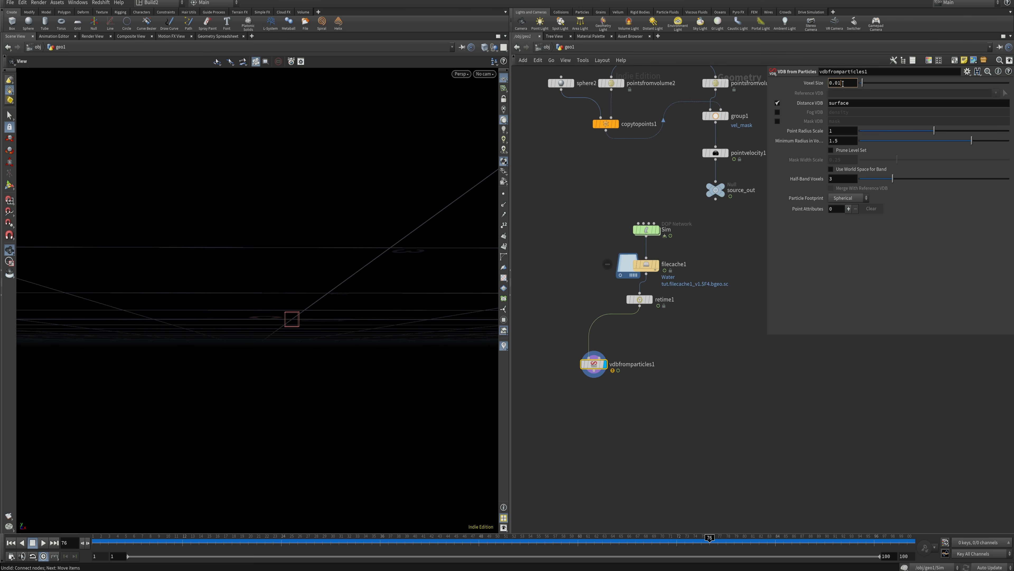
{"action": "left_click_drag", "start_coordinate": [255, 239], "coordinate": [205, 251]}
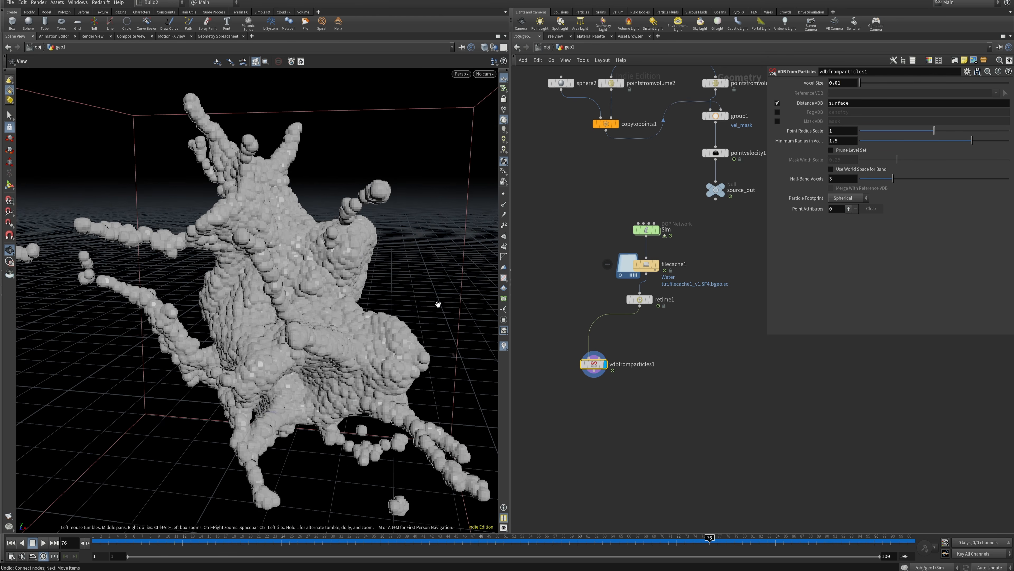
{"action": "left_click_drag", "start_coordinate": [438, 305], "coordinate": [451, 311]}
- Add a VDB Smooth node below vdbfromparticles1, display it and inspect the smoothed surface
{"action": "middle_click_drag", "start_coordinate": [702, 446], "coordinate": [720, 390]}
{"action": "key", "text": "Tab"}
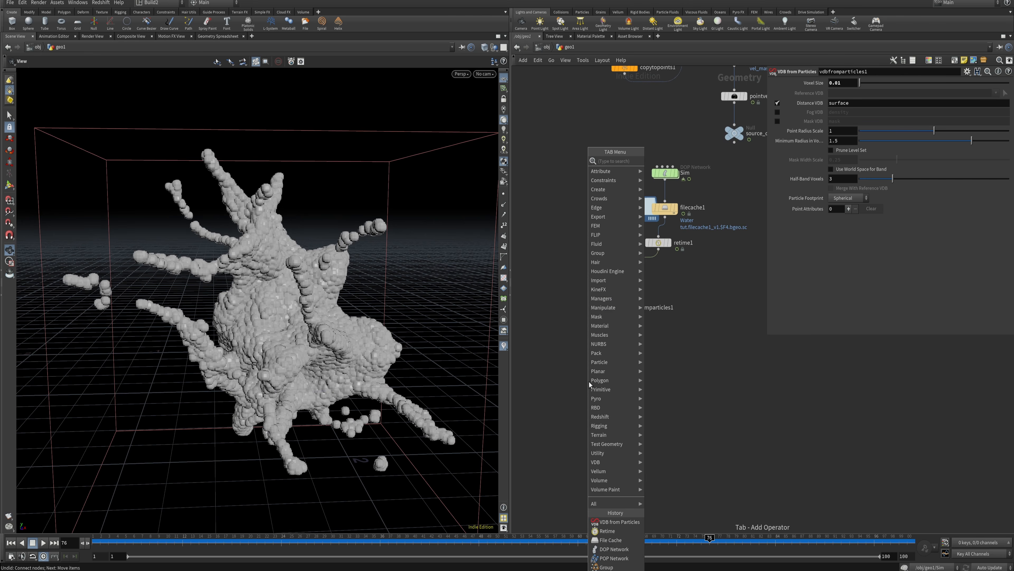
{"action": "type", "text": "vdb smoo"}
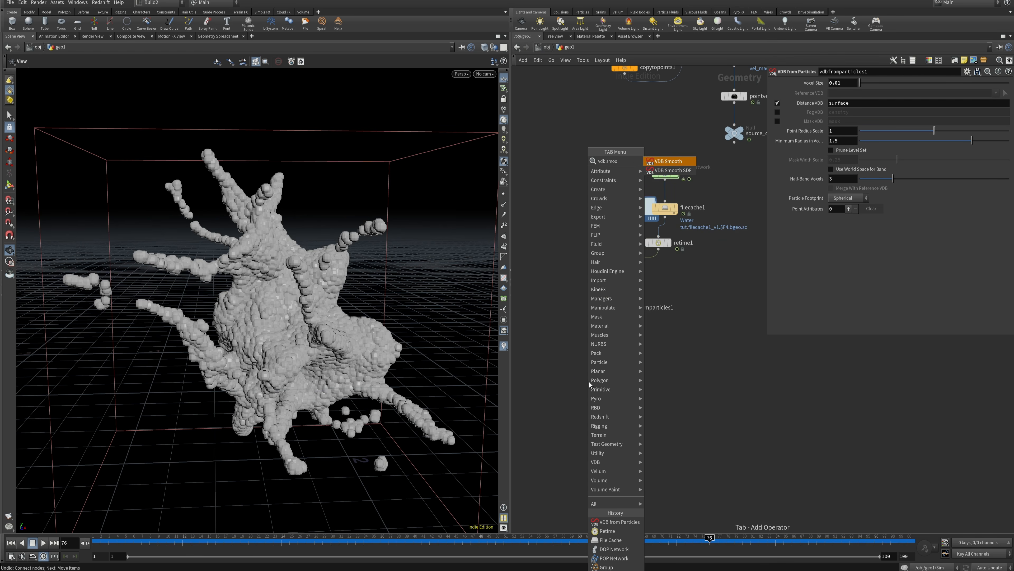
{"action": "key", "text": "Return"}
{"action": "left_click", "coordinate": [613, 342]}
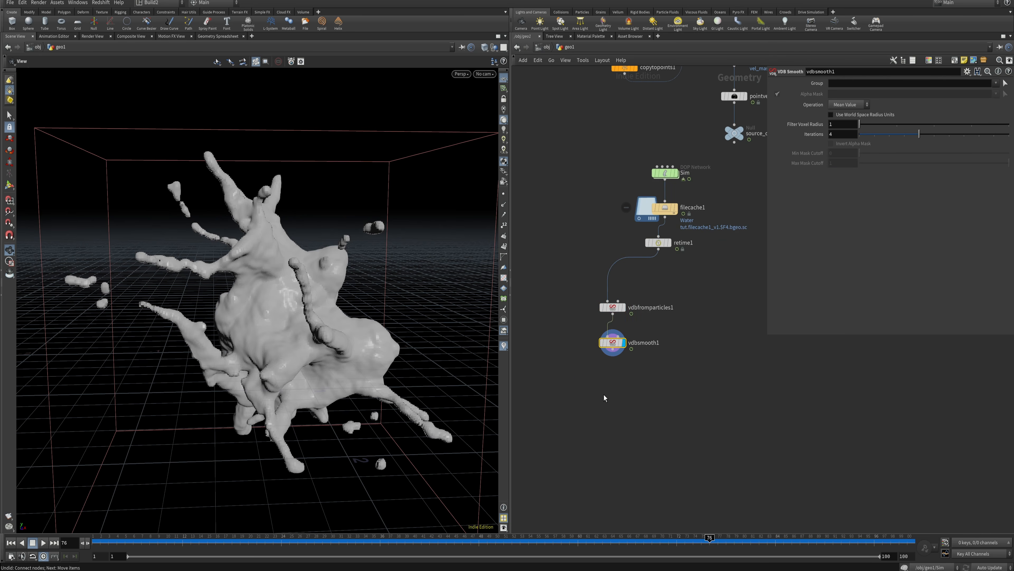
{"action": "left_click_drag", "start_coordinate": [264, 304], "coordinate": [320, 286]}
- Insert a VDB Reshape SDF node between vdbfromparticles1 and vdbsmooth1 and display it
{"action": "key", "text": "Tab"}
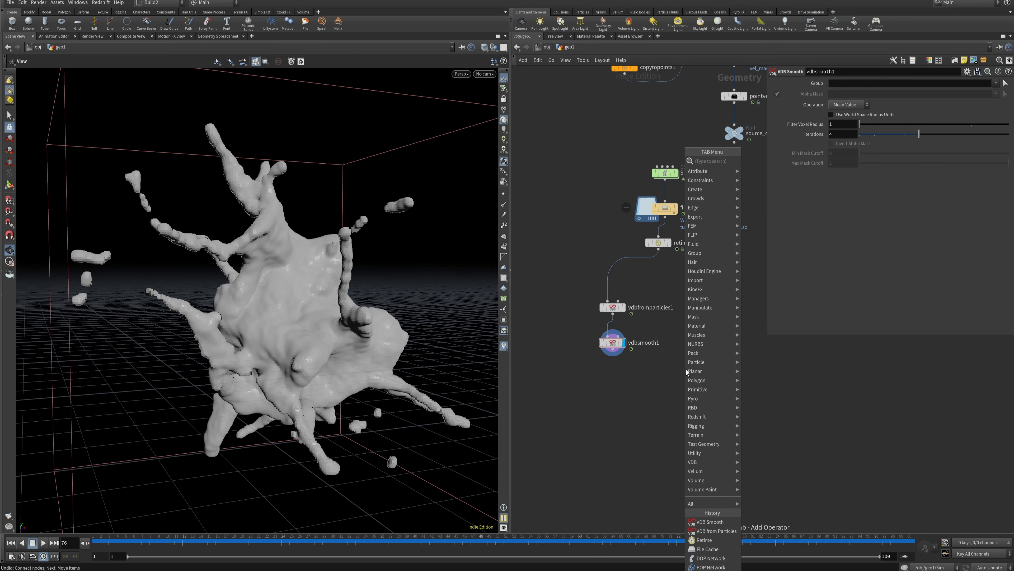
{"action": "type", "text": "vdb re"}
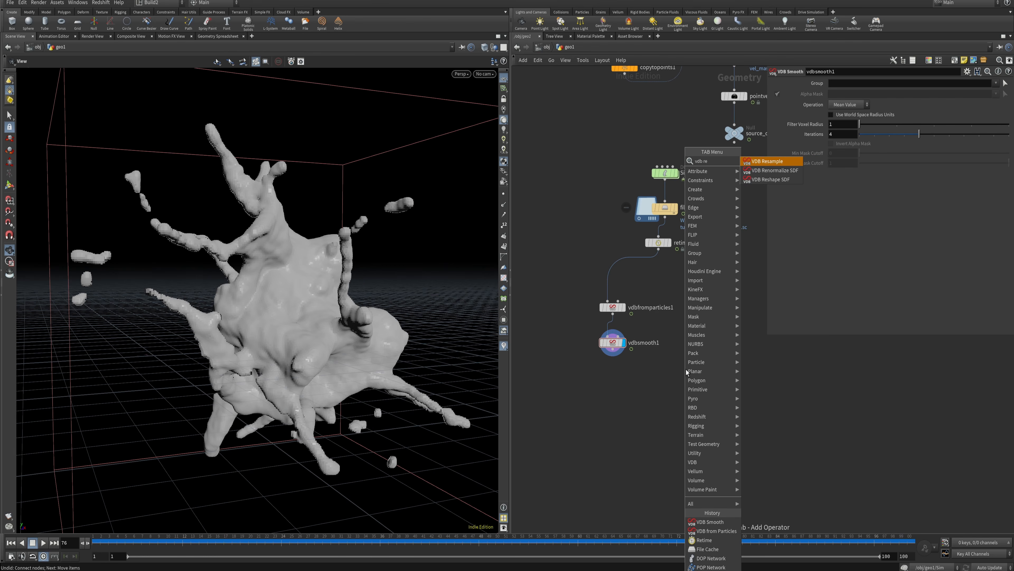
{"action": "key", "text": "Down"}
{"action": "key", "text": "Up"}
{"action": "key", "text": "Down"}
{"action": "key", "text": "Down"}
{"action": "key", "text": "Return"}
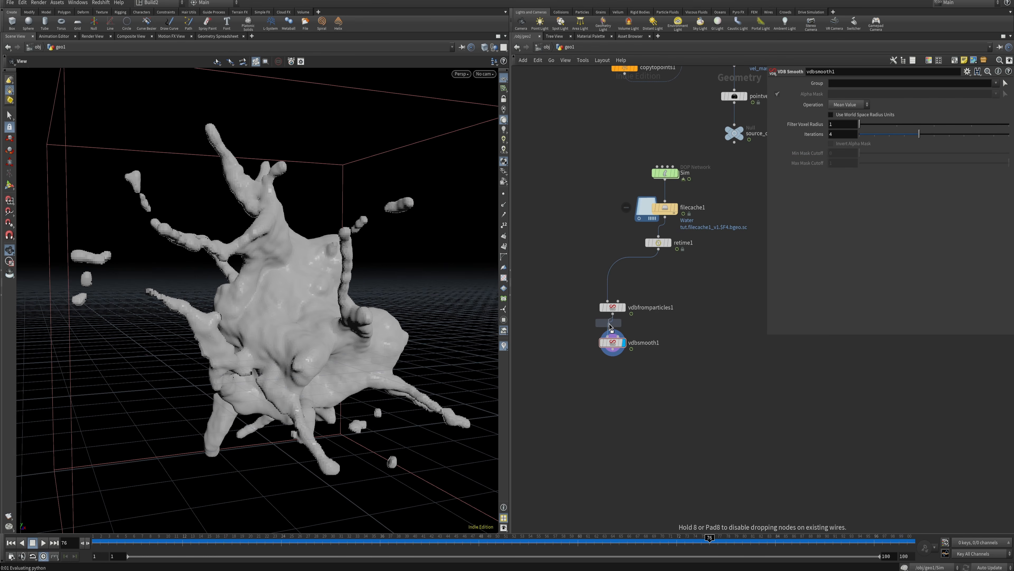
{"action": "left_click", "coordinate": [607, 336]}
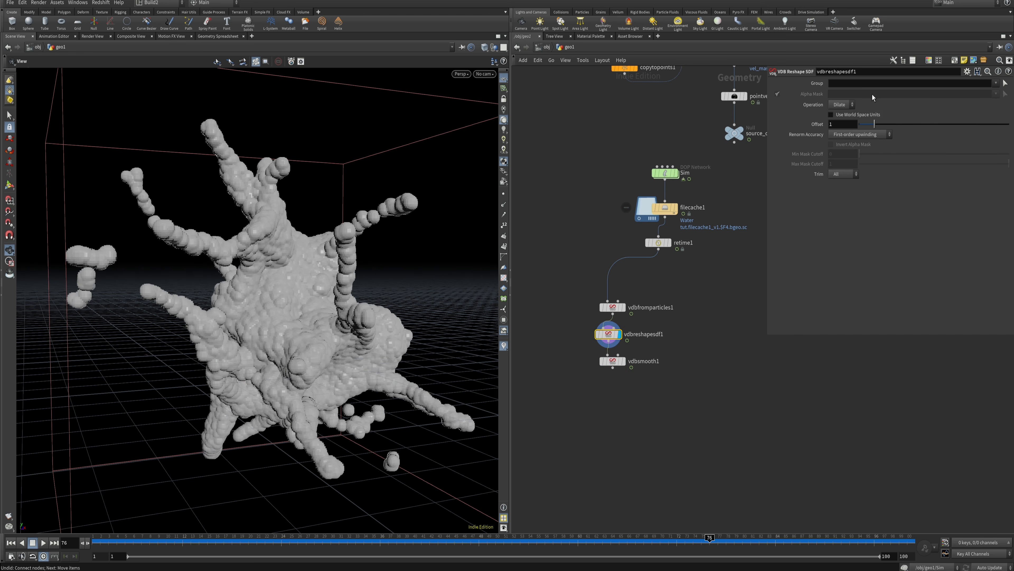
- Try an Offset of 2.1 and the Erode operation on vdbreshapesdf1, returning to Dilate with Offset 1
{"action": "mouse_move", "coordinate": [881, 125]}
{"action": "left_mouse_down"}
{"action": "mouse_move", "coordinate": [936, 128]}
{"action": "mouse_move", "coordinate": [893, 127]}
{"action": "left_mouse_up"}
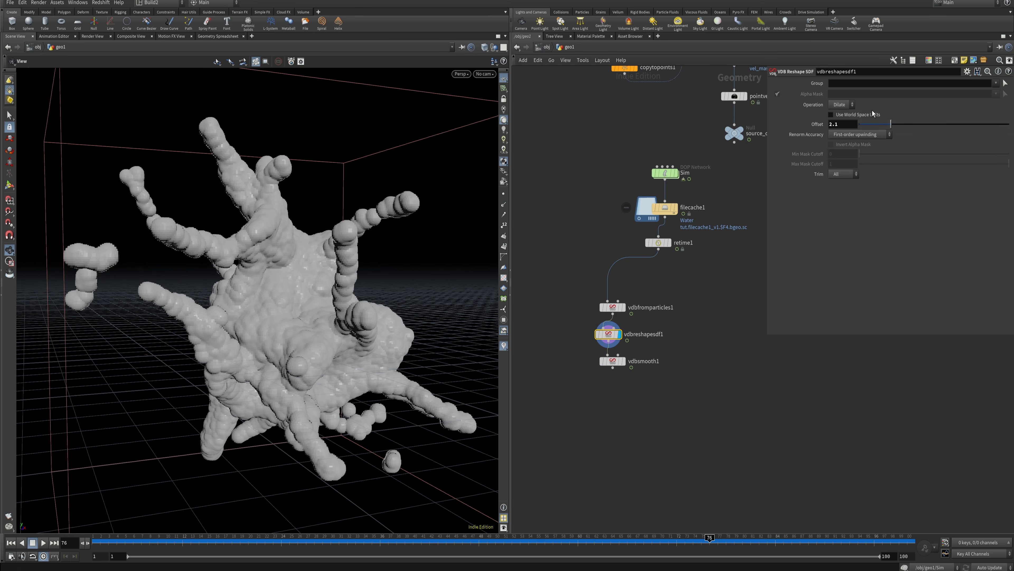
{"action": "left_click", "coordinate": [841, 105]}
{"action": "left_click", "coordinate": [843, 124]}
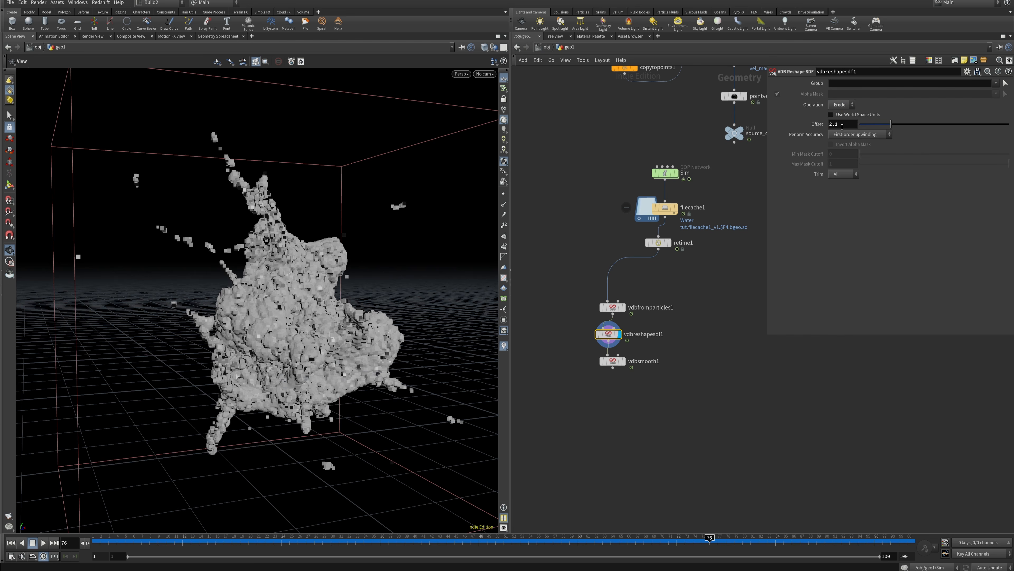
{"action": "left_click", "coordinate": [837, 107]}
{"action": "left_click", "coordinate": [837, 104]}
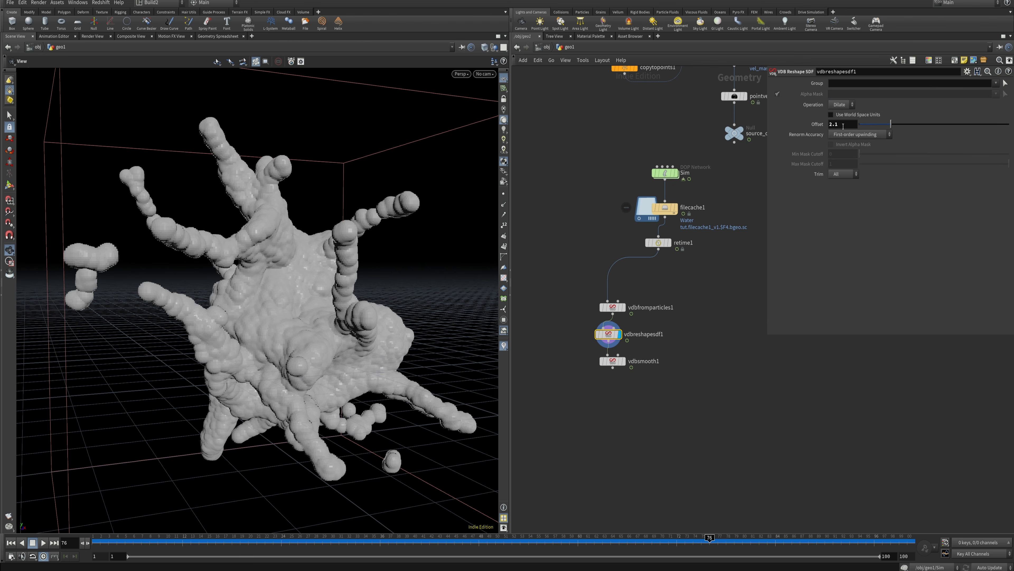
{"action": "left_click_drag", "start_coordinate": [851, 124], "coordinate": [785, 127]}
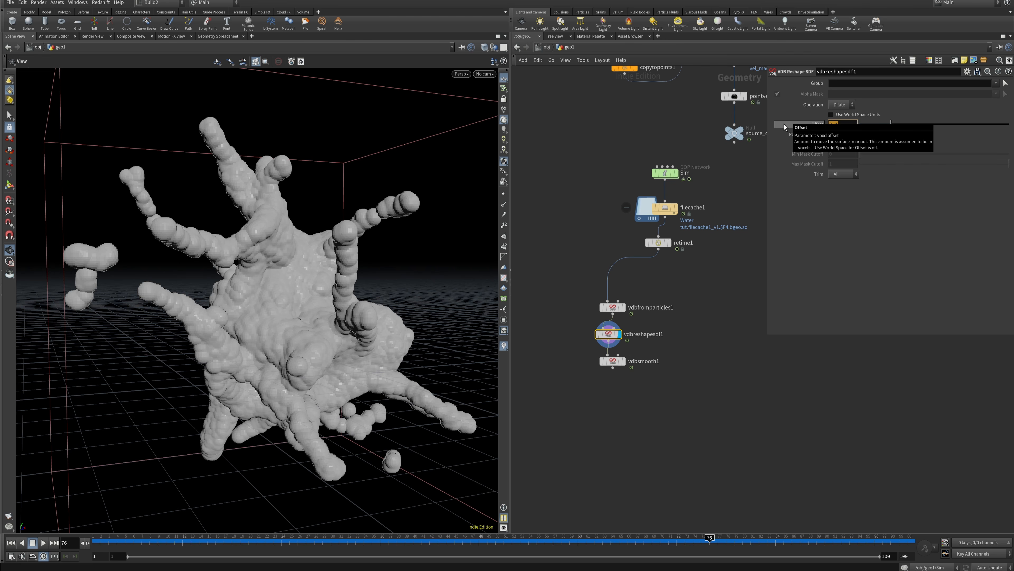
{"action": "key", "text": "Return"}
- Display vdbsmooth1, set the Offset of vdbreshapesdf1 to 0.5 and inspect the resulting surface
{"action": "left_click", "coordinate": [624, 361]}
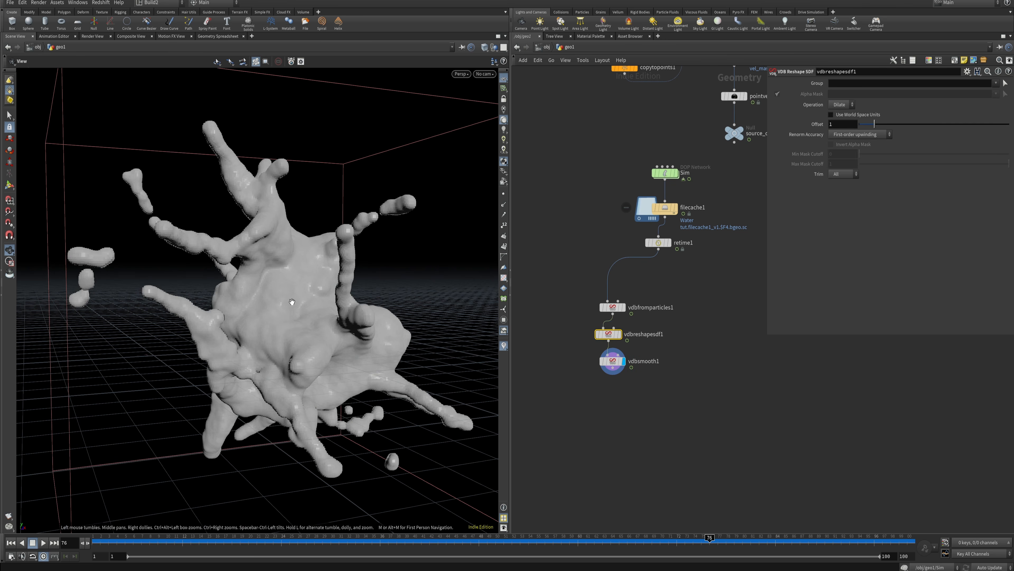
{"action": "left_click_drag", "start_coordinate": [291, 301], "coordinate": [363, 256]}
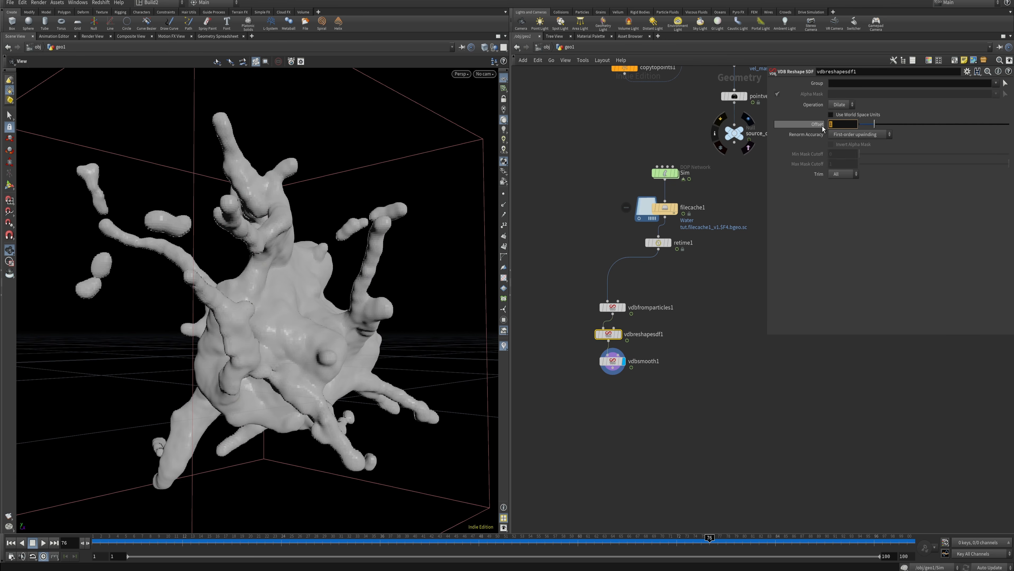
{"action": "type", "text": ".5"}
{"action": "key", "text": "Return"}
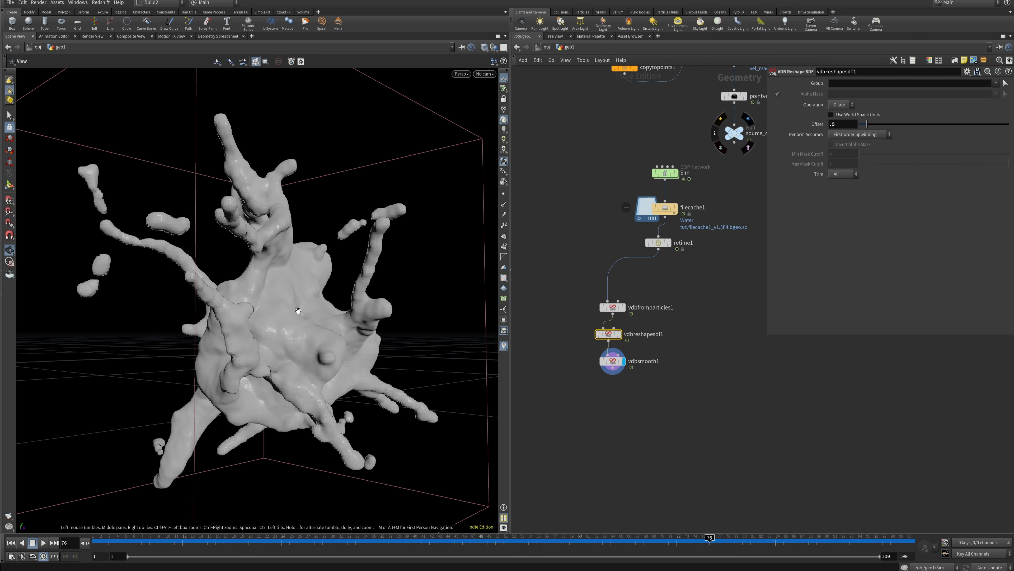
{"action": "left_click_drag", "start_coordinate": [297, 311], "coordinate": [279, 340]}
- Raise the Iterations of vdbsmooth1 to 6, inspecting the smoothed splash from several angles
{"action": "left_click", "coordinate": [615, 361]}
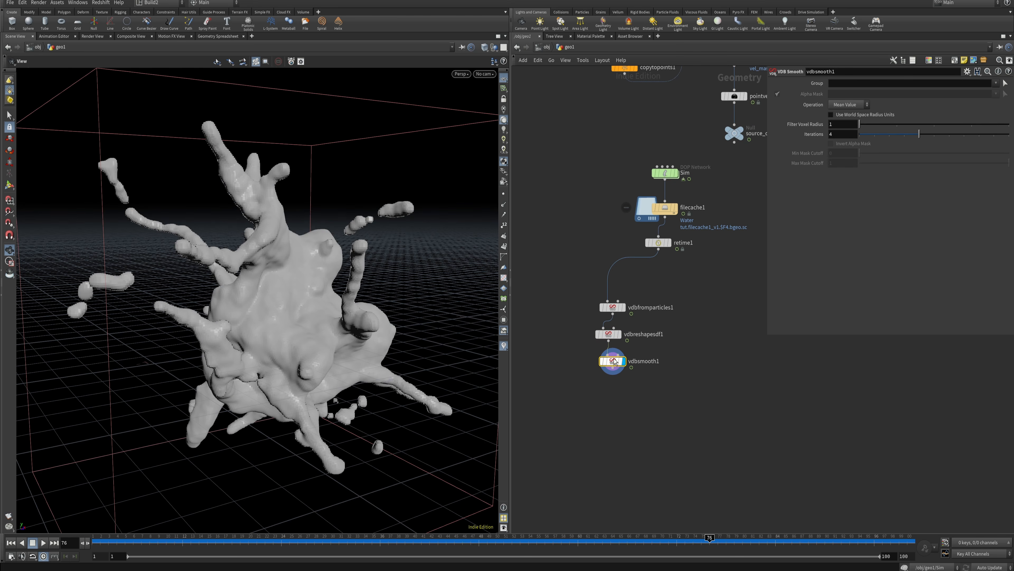
{"action": "middle_click_drag", "start_coordinate": [667, 389], "coordinate": [686, 356]}
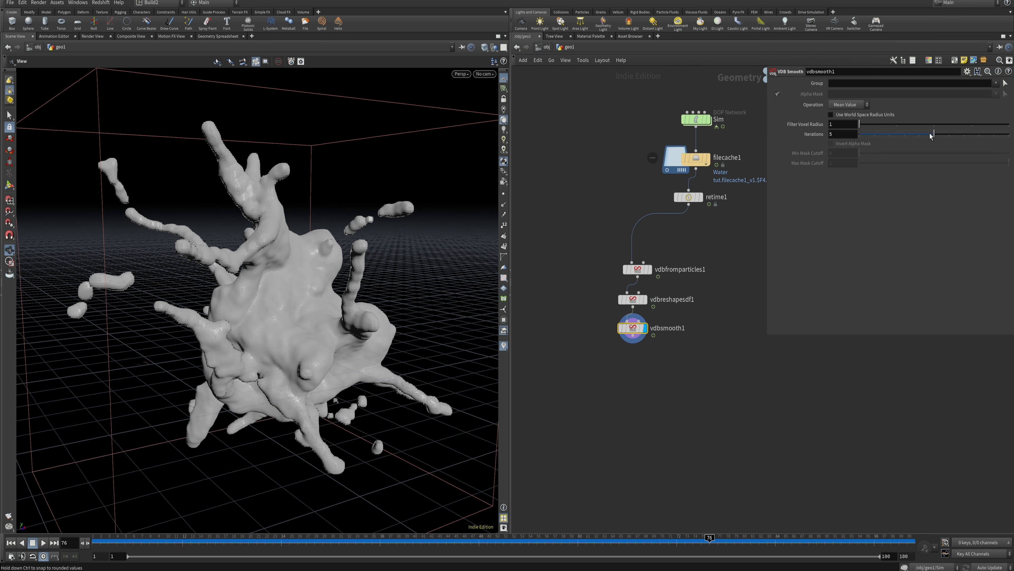
{"action": "mouse_move", "coordinate": [931, 136]}
{"action": "left_mouse_down"}
{"action": "mouse_move", "coordinate": [952, 137]}
{"action": "mouse_move", "coordinate": [935, 138]}
{"action": "left_mouse_up"}
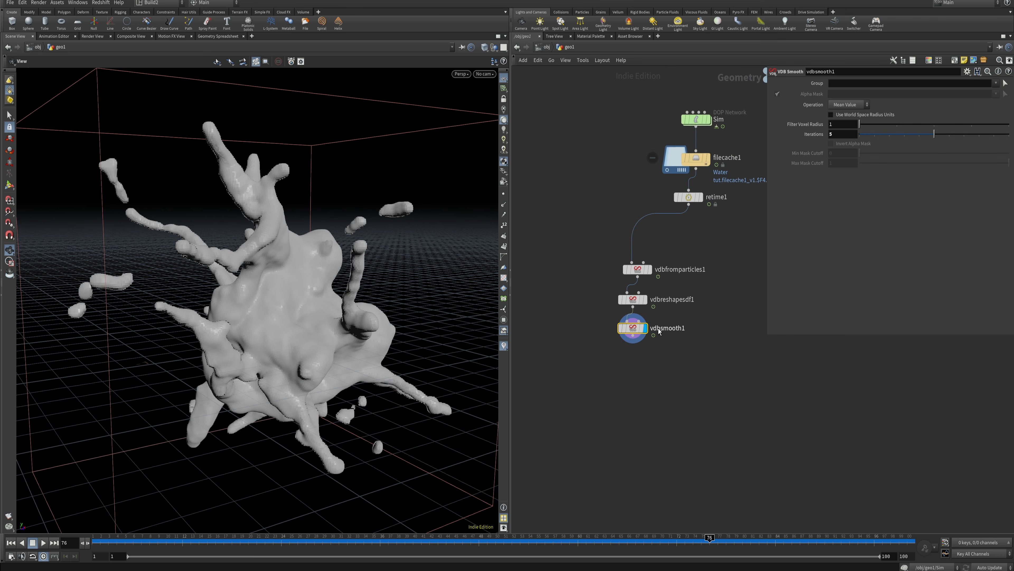
{"action": "left_click_drag", "start_coordinate": [328, 295], "coordinate": [406, 294]}
{"action": "left_click_drag", "start_coordinate": [406, 294], "coordinate": [429, 301]}
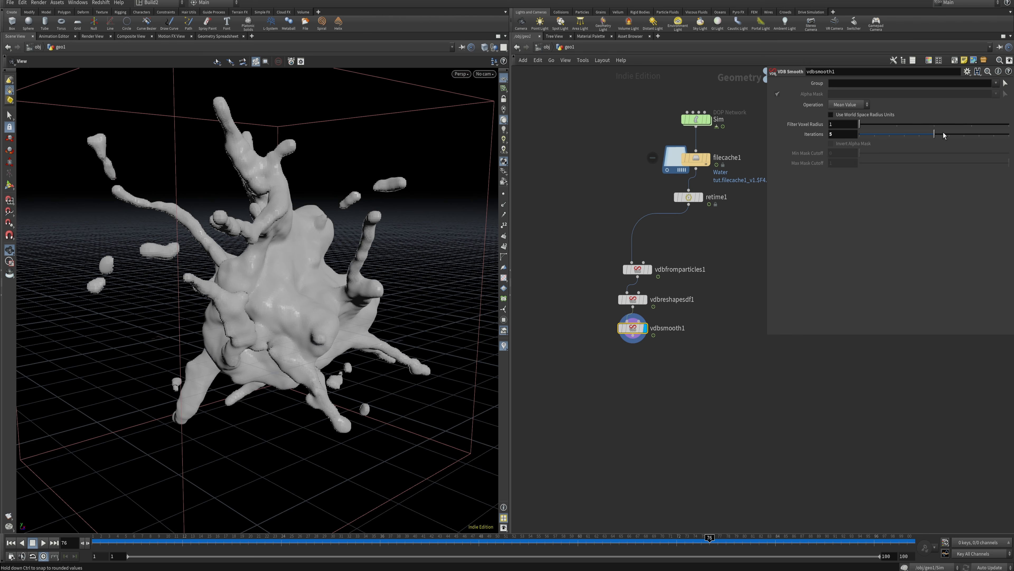
{"action": "mouse_move", "coordinate": [944, 135]}
{"action": "left_mouse_down"}
{"action": "mouse_move", "coordinate": [999, 135]}
{"action": "mouse_move", "coordinate": [952, 138]}
{"action": "left_mouse_up"}
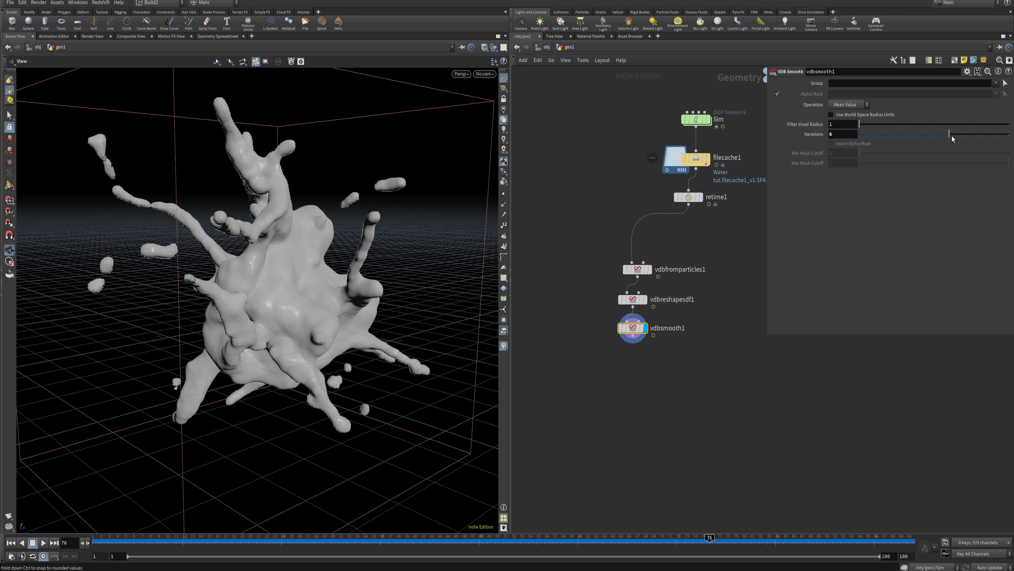
{"action": "mouse_move", "coordinate": [319, 262]}
{"action": "left_mouse_down"}
{"action": "mouse_move", "coordinate": [279, 270]}
{"action": "mouse_move", "coordinate": [322, 258]}
{"action": "left_mouse_up"}
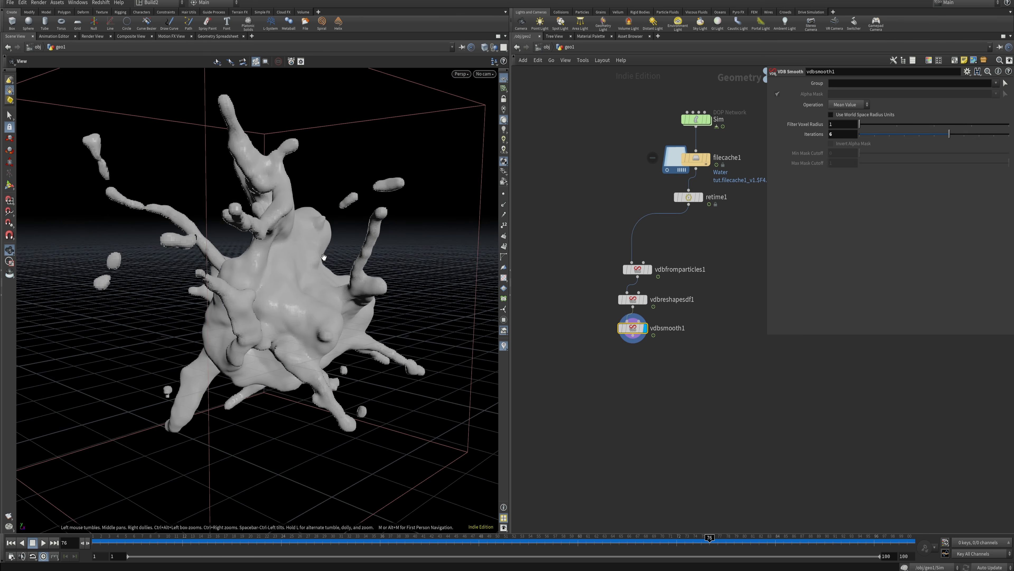
- Add a Convert VDB node below vdbsmooth1 and display it
{"action": "key", "text": "Tab"}
{"action": "type", "text": "co"}
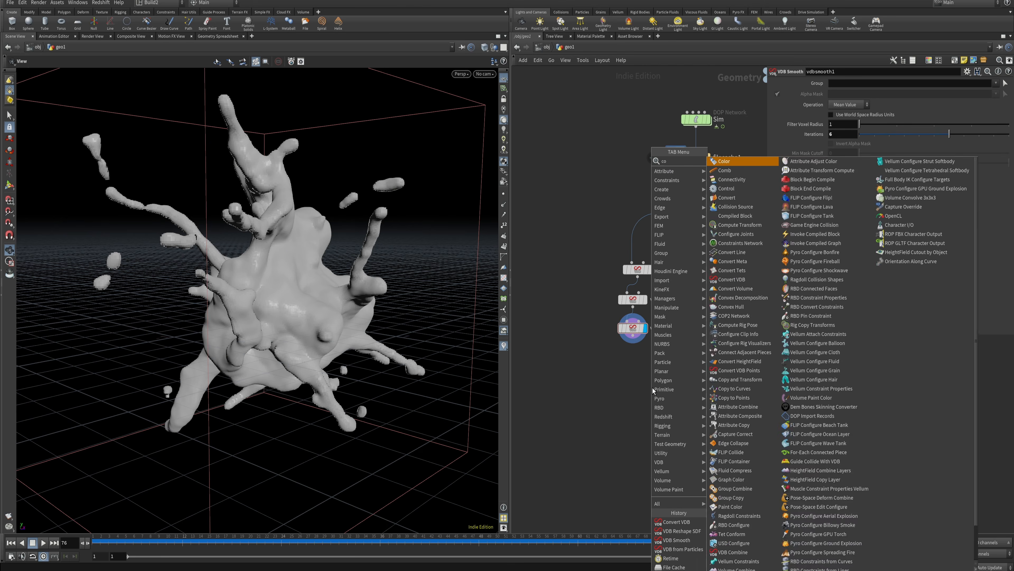
{"action": "type", "text": "nvert v"}
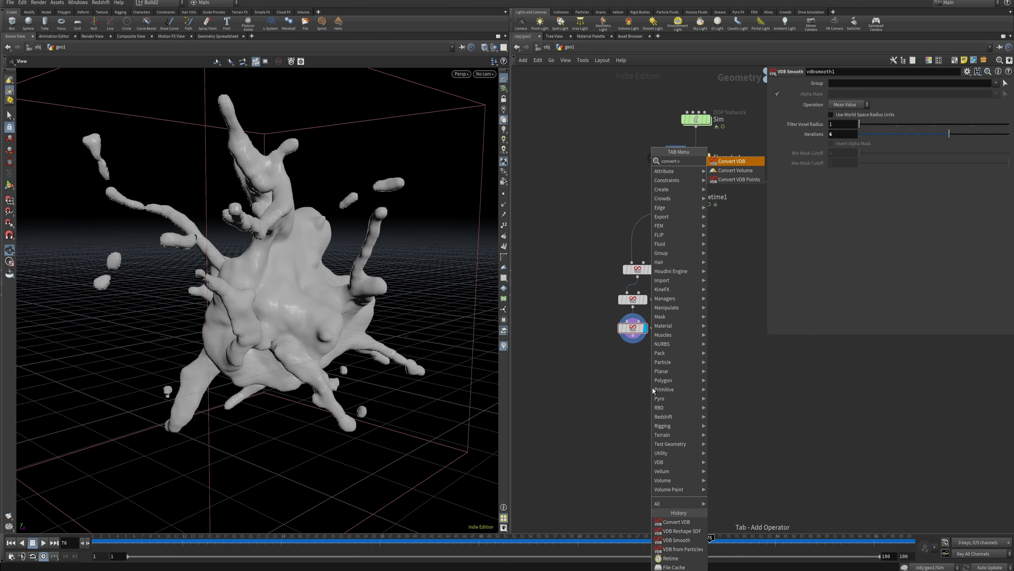
{"action": "key", "text": "Return"}
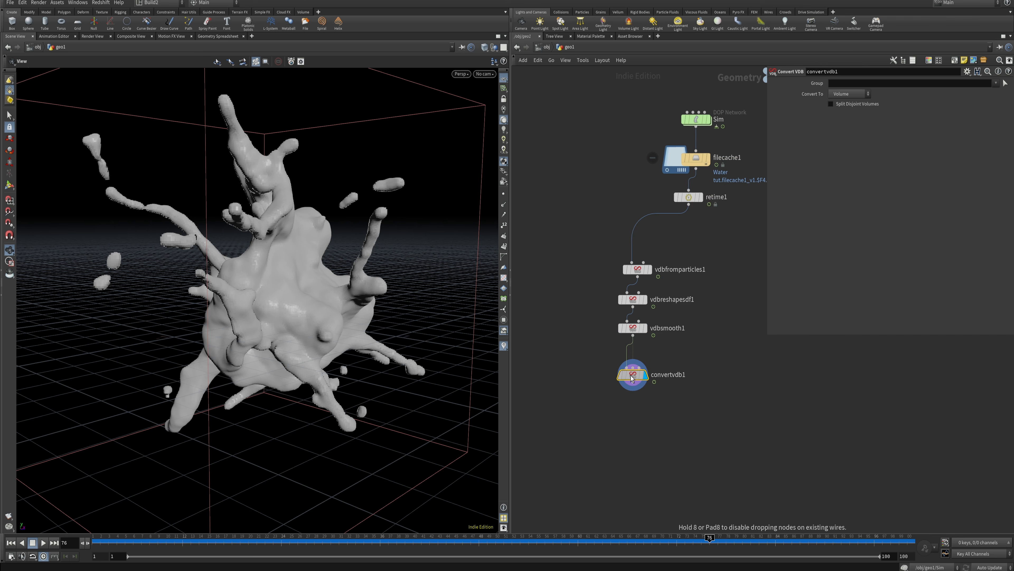
{"action": "left_click", "coordinate": [632, 378]}
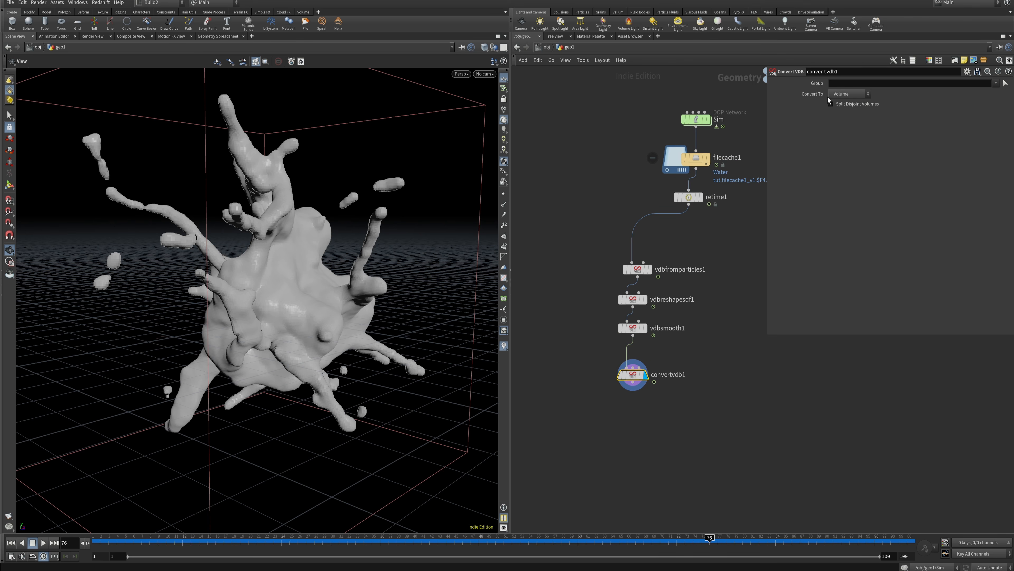
- Set convertvdb1 to convert to Polygons and inspect the mesh from several angles during playback
{"action": "left_click", "coordinate": [850, 94]}
{"action": "left_click", "coordinate": [845, 121]}
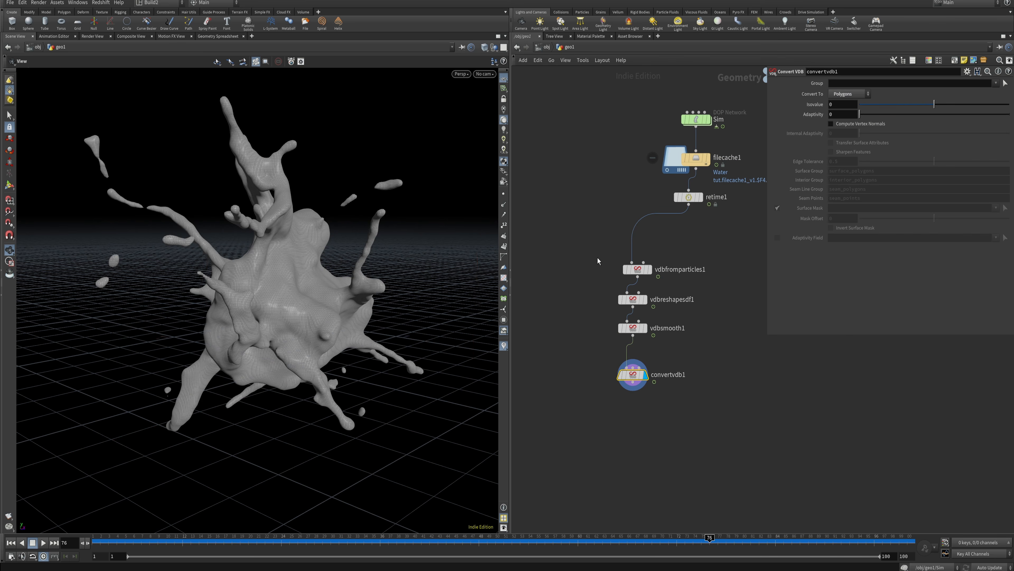
{"action": "left_click_drag", "start_coordinate": [289, 255], "coordinate": [242, 252]}
{"action": "right_click_drag", "start_coordinate": [242, 252], "coordinate": [299, 254]}
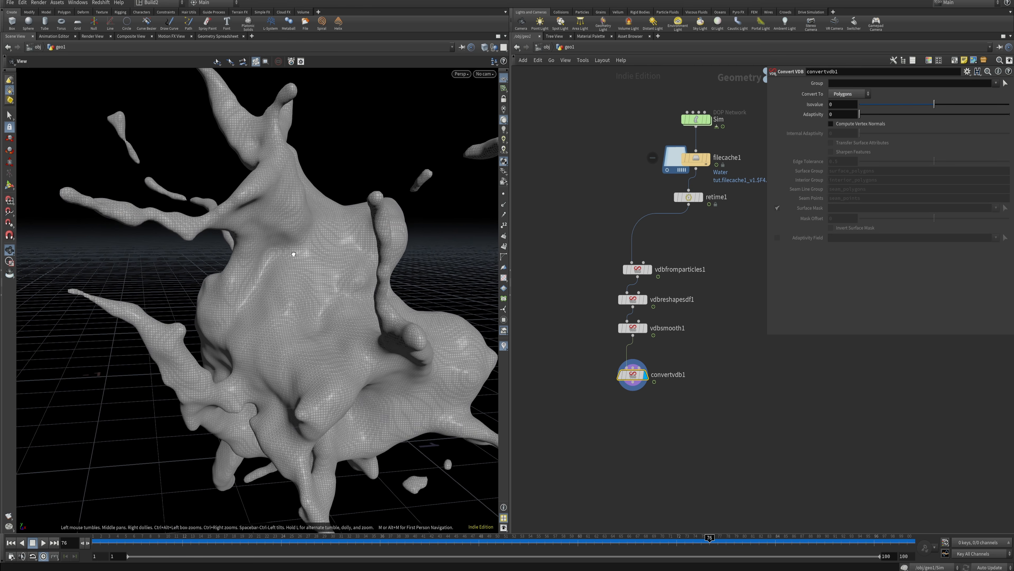
{"action": "mouse_move", "coordinate": [299, 254]}
{"action": "left_mouse_down"}
{"action": "mouse_move", "coordinate": [340, 236]}
{"action": "mouse_move", "coordinate": [284, 248]}
{"action": "left_mouse_up"}
{"action": "right_click_drag", "start_coordinate": [284, 247], "coordinate": [287, 323]}
{"action": "left_click_drag", "start_coordinate": [287, 323], "coordinate": [294, 248]}
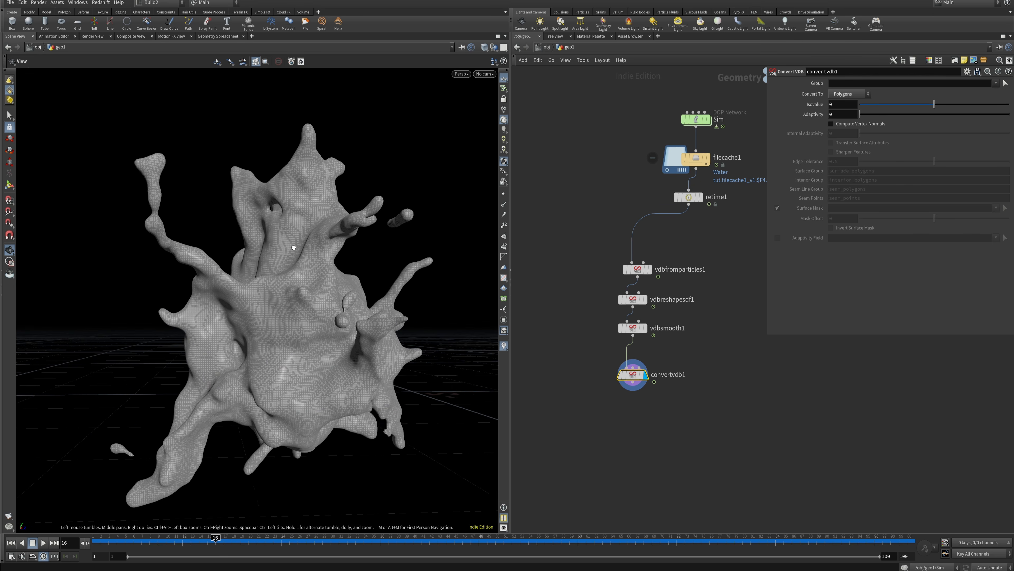
- Add a Smooth node below convertvdb1 and display it
{"action": "left_click", "coordinate": [661, 426]}
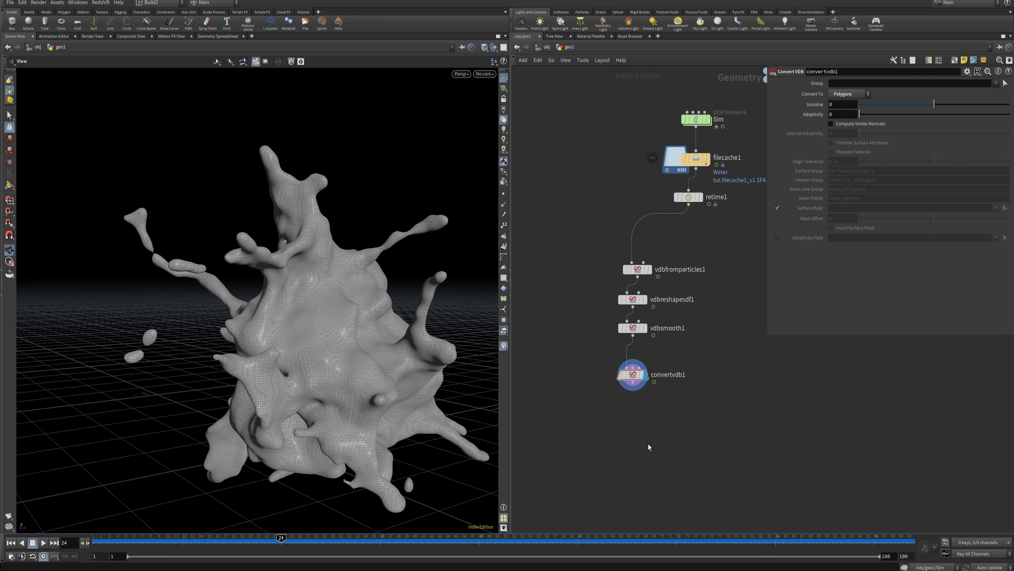
{"action": "key", "text": "Tab"}
{"action": "type", "text": "smooth"}
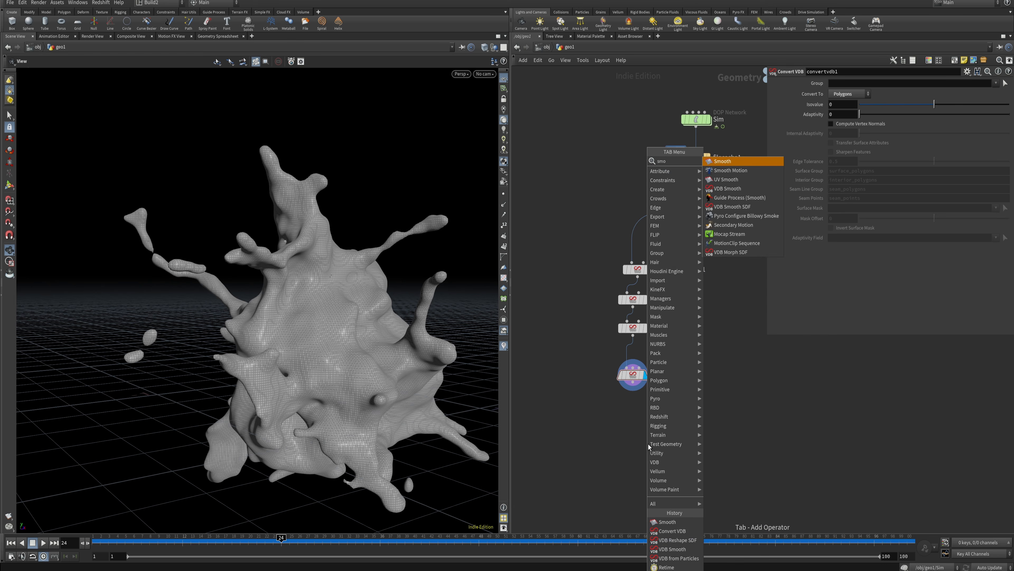
{"action": "key", "text": "Return"}
{"action": "left_click", "coordinate": [634, 407]}
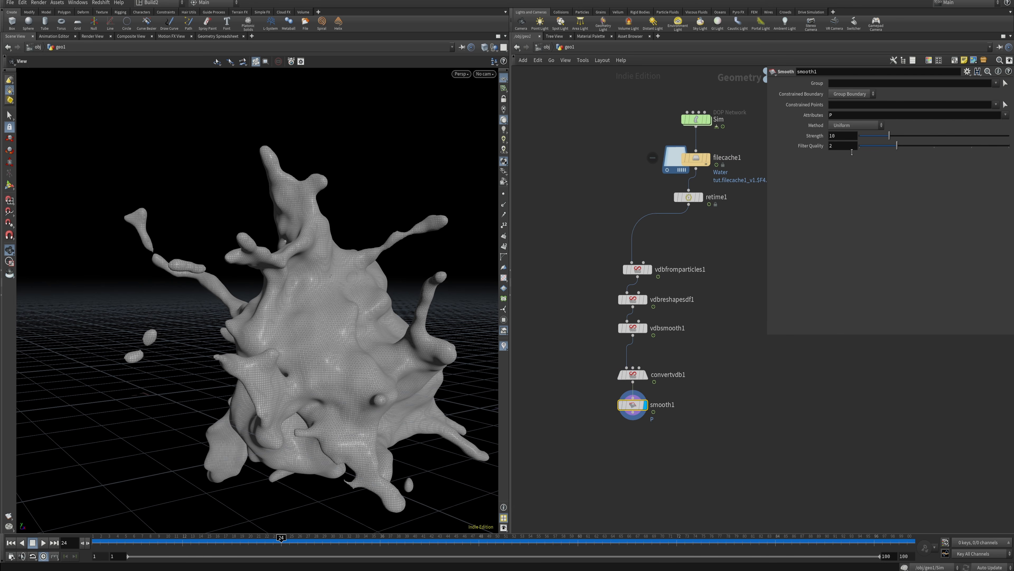
- Set the Filter Quality of smooth1 to 1 and its Strength to 15
{"action": "left_click_drag", "start_coordinate": [896, 149], "coordinate": [806, 151]}
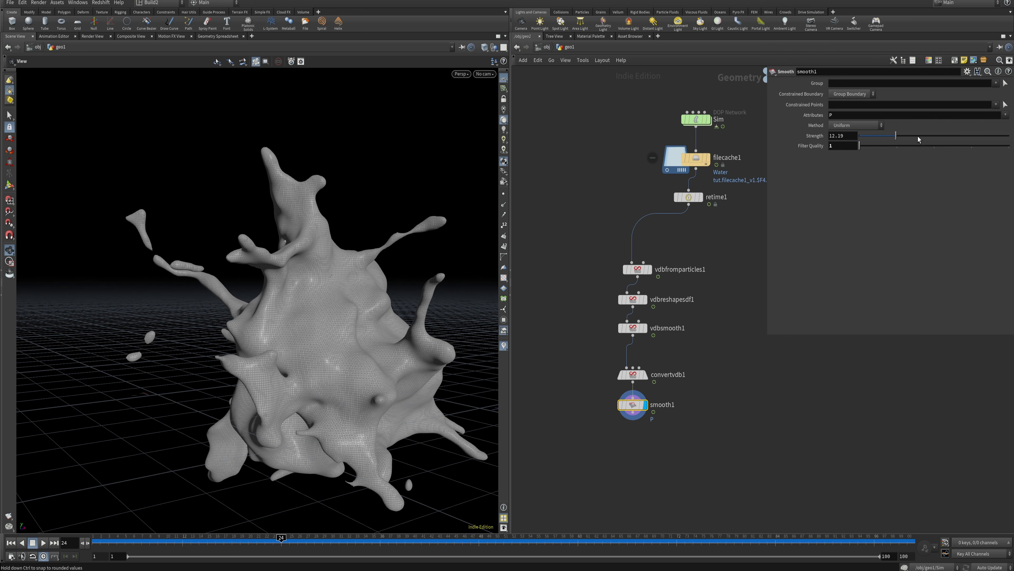
{"action": "left_click_drag", "start_coordinate": [918, 139], "coordinate": [935, 140]}
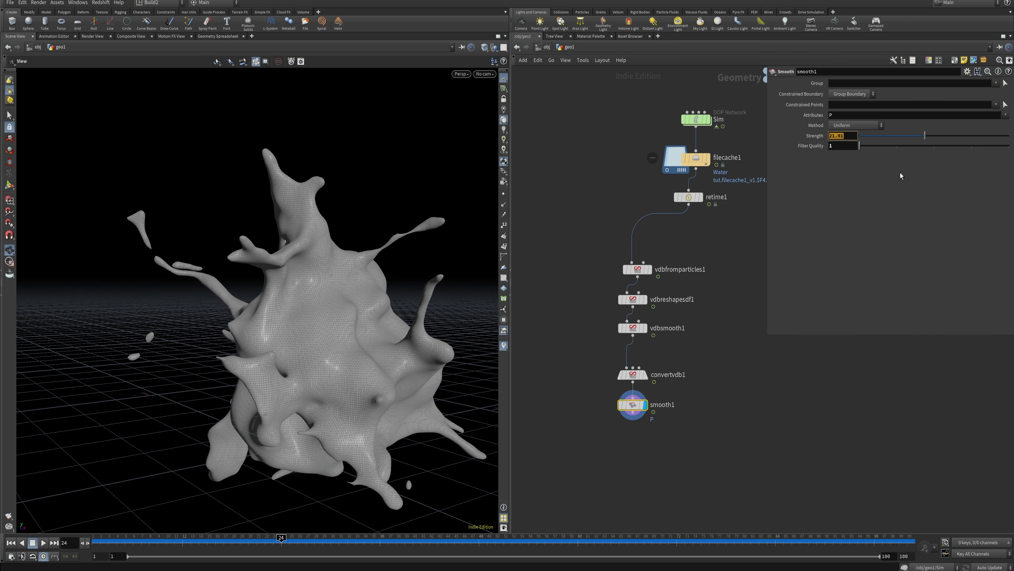
{"action": "type", "text": "13"}
{"action": "key", "text": "BackSpace"}
{"action": "type", "text": "5"}
{"action": "key", "text": "Return"}
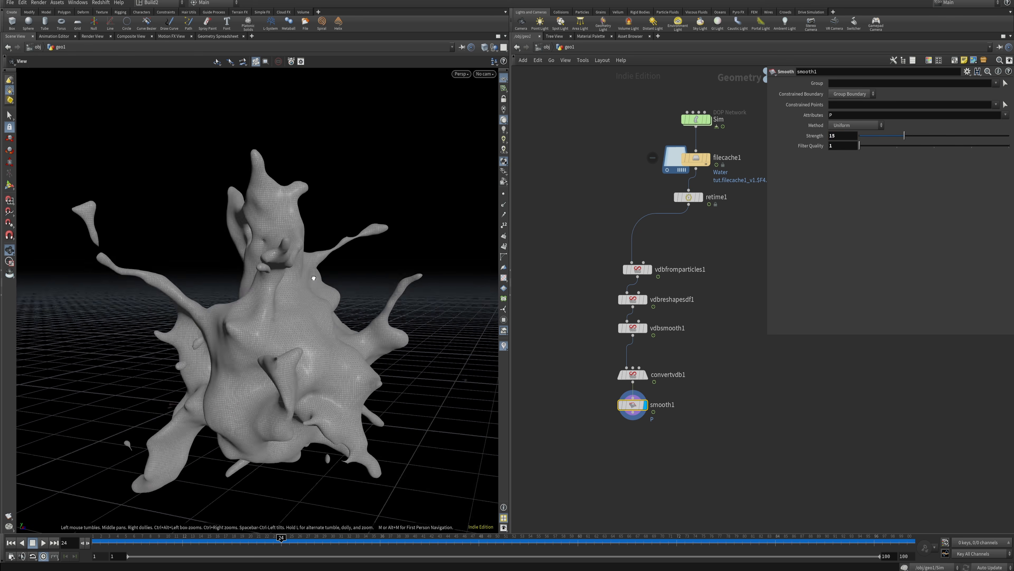
- Inspect the smoothed splash mesh at frame 91 from several angles, including close-ups of the thin tendrils
{"action": "left_click_drag", "start_coordinate": [324, 539], "coordinate": [337, 539]}
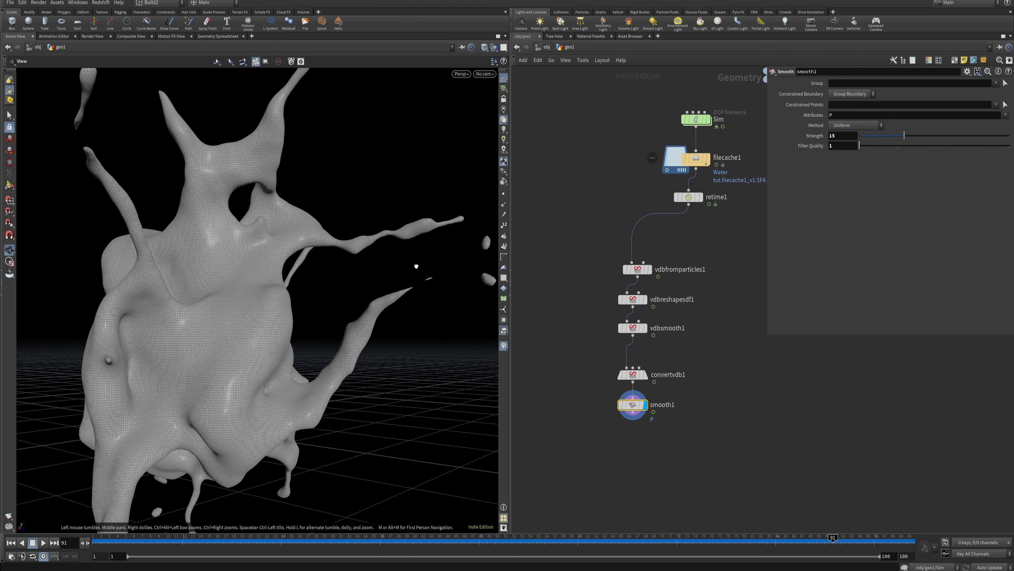
{"action": "left_click_drag", "start_coordinate": [417, 265], "coordinate": [387, 247]}
{"action": "middle_click_drag", "start_coordinate": [244, 191], "coordinate": [285, 277]}
{"action": "right_click_drag", "start_coordinate": [285, 276], "coordinate": [371, 240]}
{"action": "left_click_drag", "start_coordinate": [333, 301], "coordinate": [326, 269]}
{"action": "right_click_drag", "start_coordinate": [287, 282], "coordinate": [247, 346]}
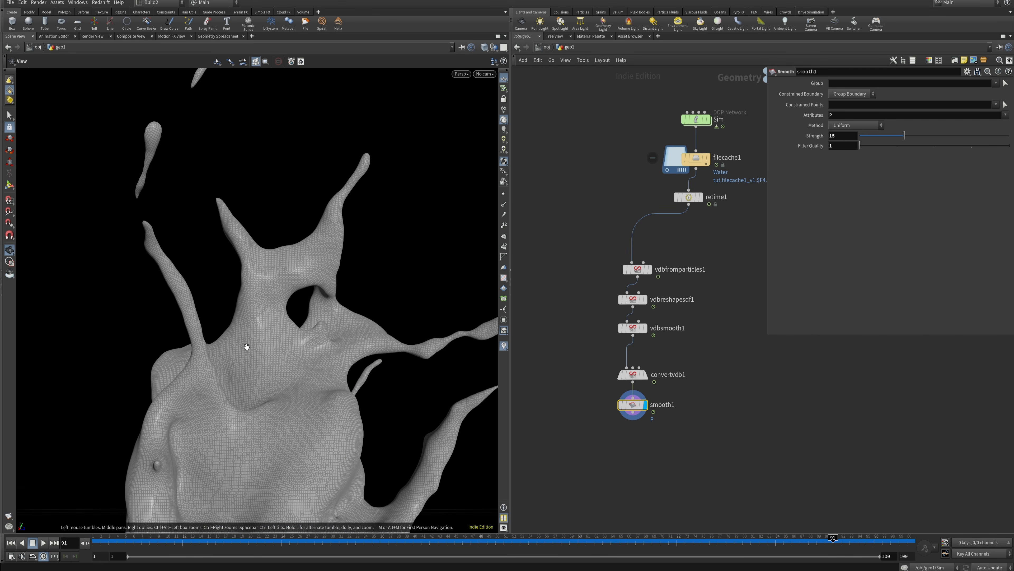
{"action": "left_click_drag", "start_coordinate": [247, 346], "coordinate": [194, 356]}
{"action": "right_click_drag", "start_coordinate": [299, 358], "coordinate": [440, 314]}
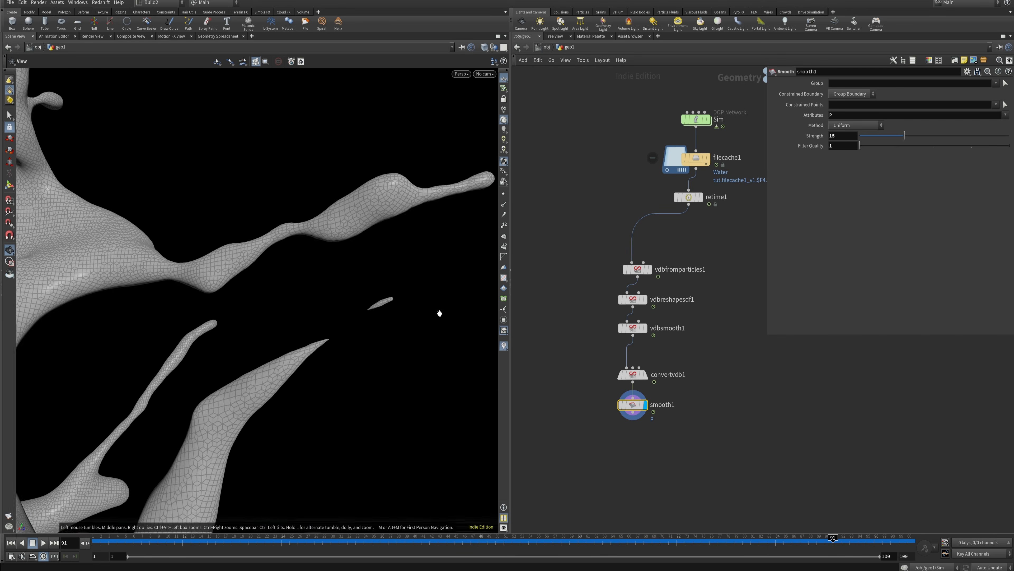
{"action": "right_click_drag", "start_coordinate": [264, 390], "coordinate": [200, 406]}
{"action": "left_click_drag", "start_coordinate": [200, 406], "coordinate": [111, 352]}
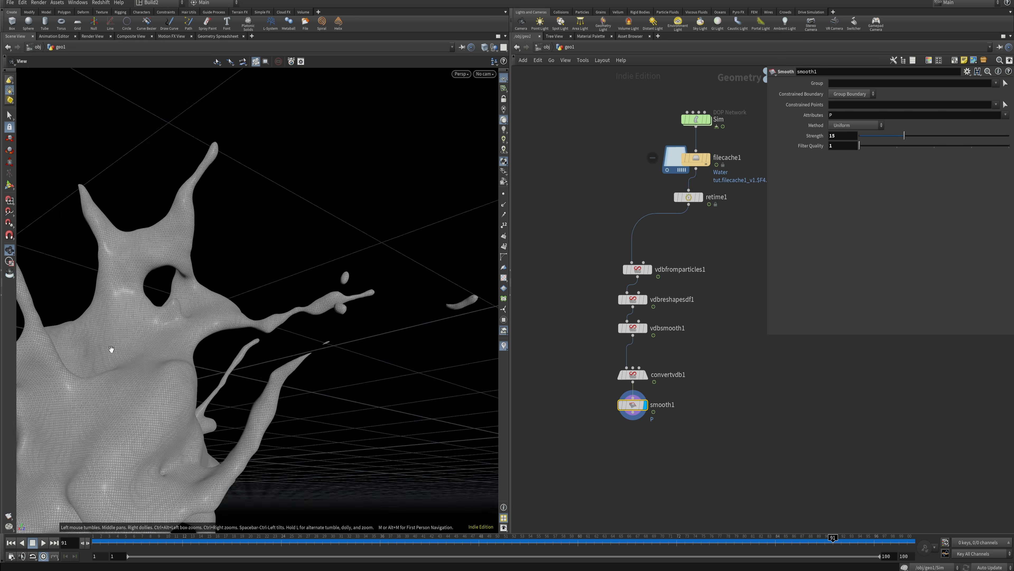
- Compare the displayed mesh of convertvdb1 with smooth1, and set the Strength of smooth1 to 10
{"action": "left_click", "coordinate": [646, 375]}
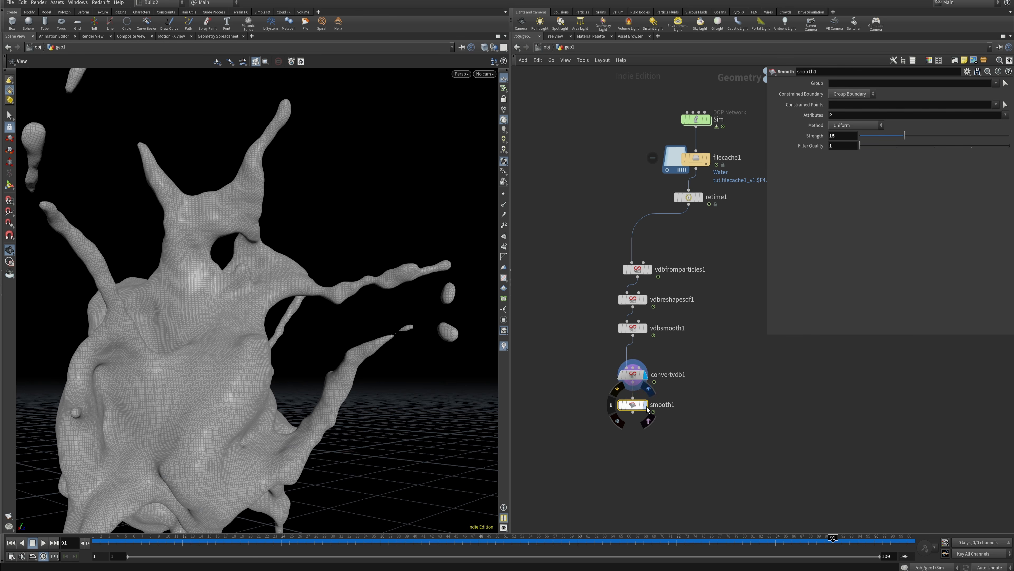
{"action": "left_click", "coordinate": [646, 406]}
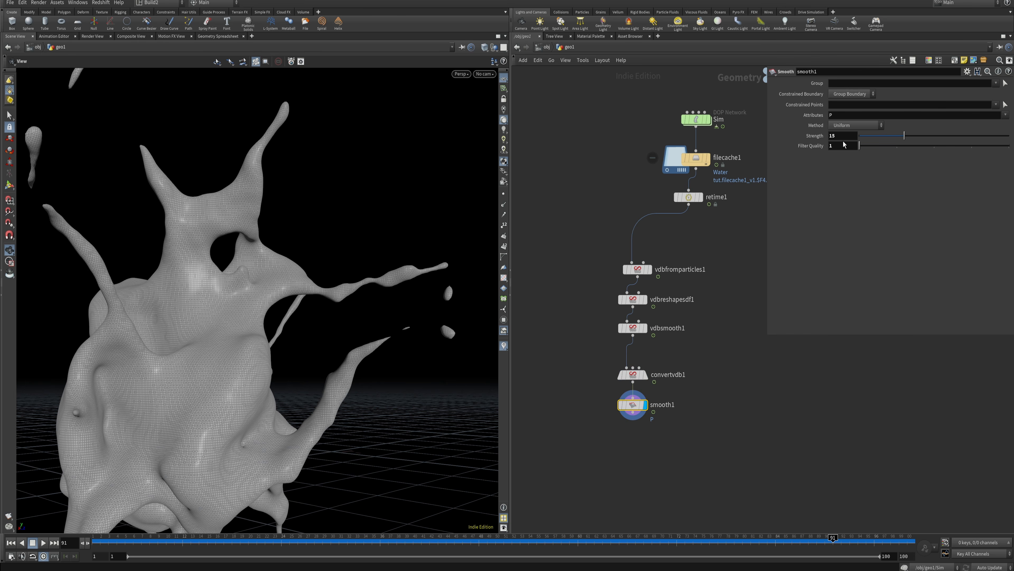
{"action": "left_click_drag", "start_coordinate": [836, 137], "coordinate": [826, 139]}
{"action": "left_click_drag", "start_coordinate": [351, 236], "coordinate": [68, 288]}
{"action": "mouse_move", "coordinate": [459, 279]}
{"action": "left_mouse_down"}
{"action": "mouse_move", "coordinate": [358, 286]}
{"action": "mouse_move", "coordinate": [390, 351]}
{"action": "mouse_move", "coordinate": [402, 303]}
{"action": "mouse_move", "coordinate": [472, 285]}
{"action": "left_mouse_up"}
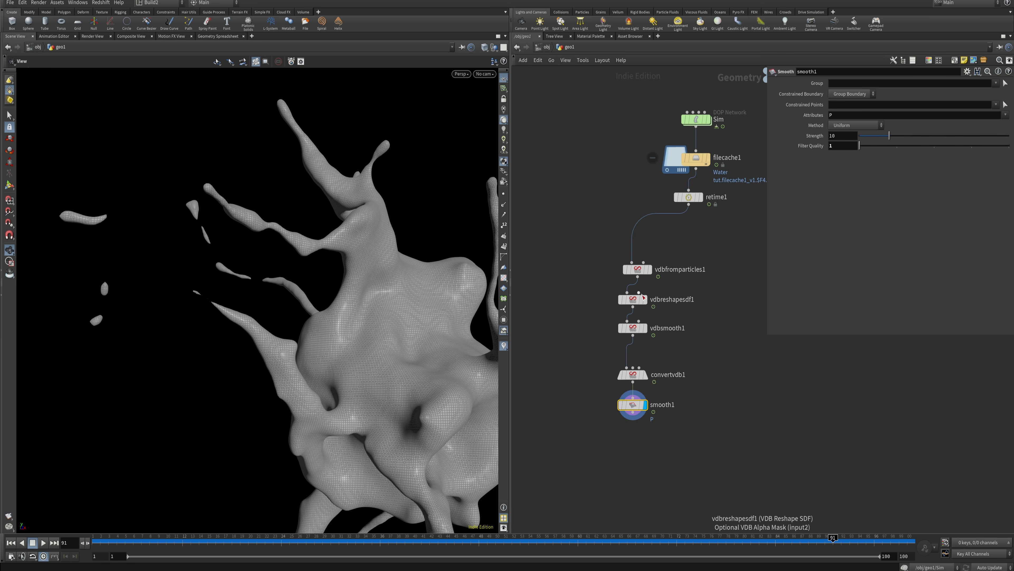
- Test Offset values of 1, 2 and 1.2 on vdbreshapesdf1, and settle on an Offset of 1
{"action": "left_click", "coordinate": [634, 300]}
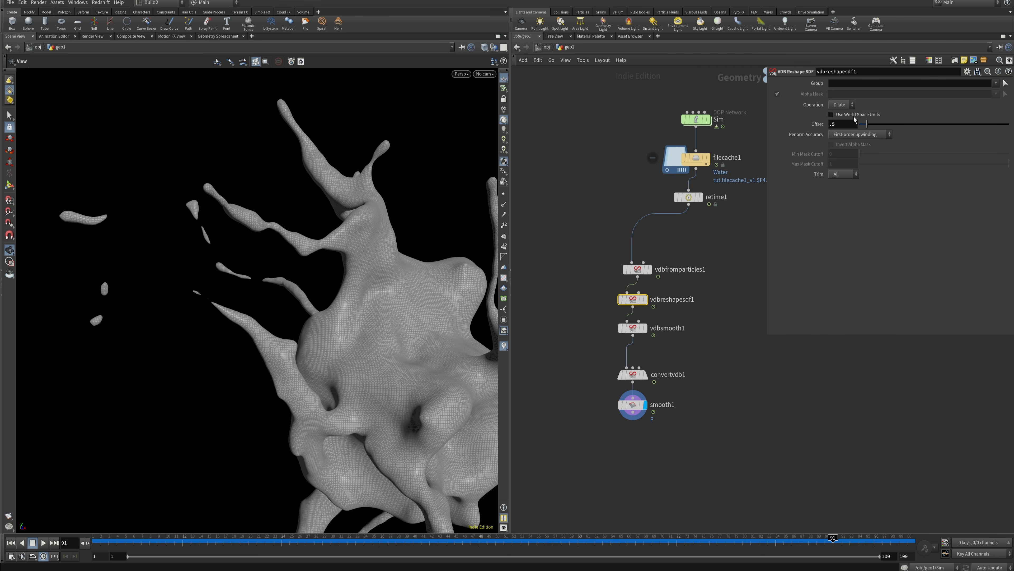
{"action": "key", "text": "Return"}
{"action": "left_click_drag", "start_coordinate": [271, 285], "coordinate": [310, 359]}
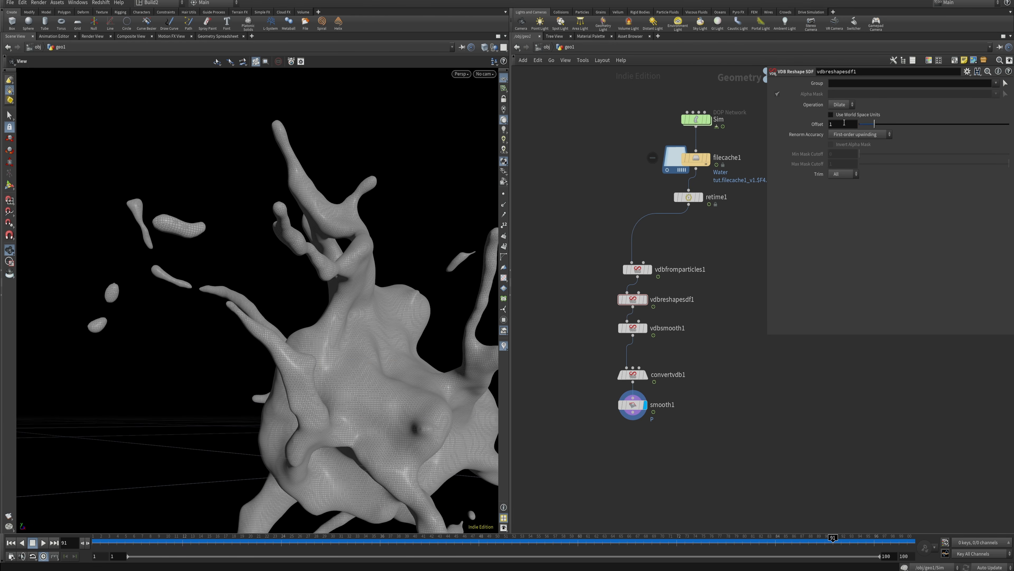
{"action": "key", "text": "Return"}
{"action": "left_click_drag", "start_coordinate": [350, 304], "coordinate": [475, 300]}
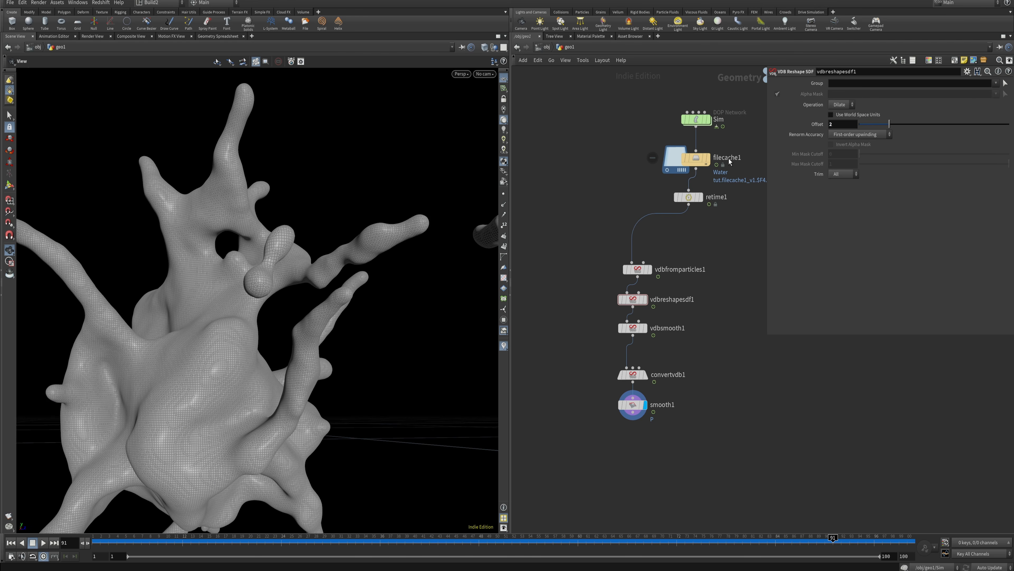
{"action": "double_click", "coordinate": [837, 122]}
{"action": "type", "text": "1."}
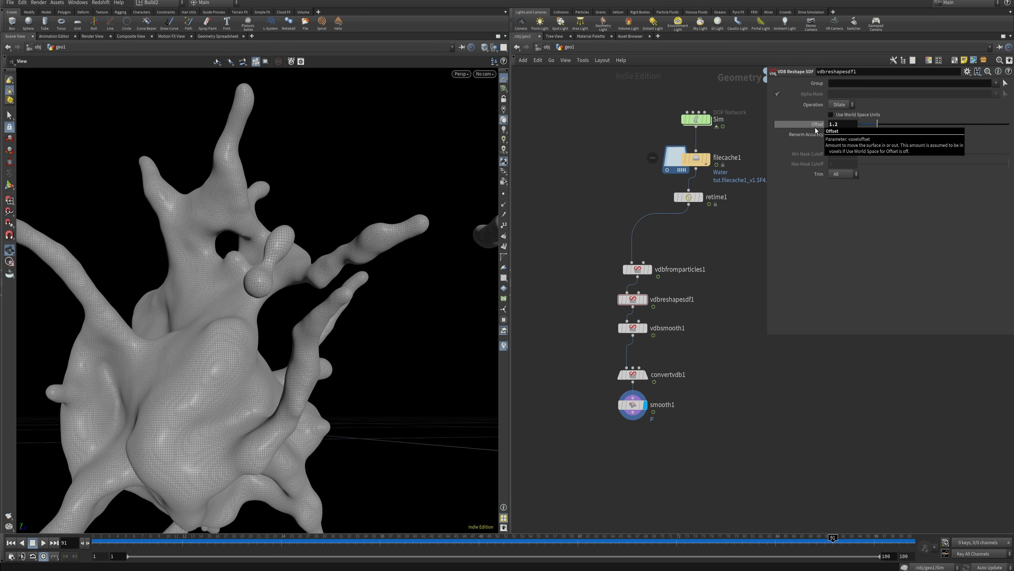
{"action": "key", "text": "Return"}
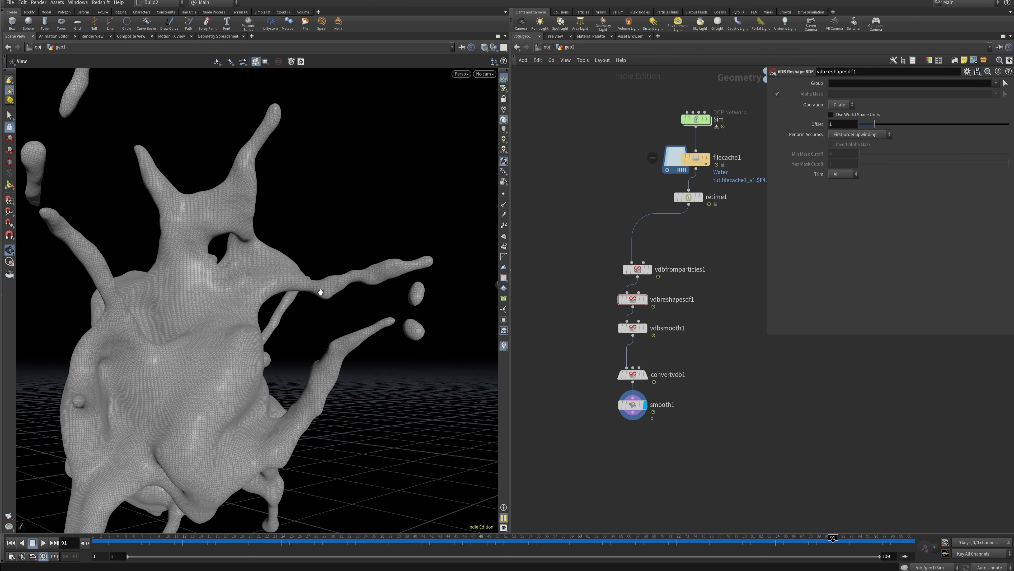
- Return to the first frame, try a Start Frame of 25 on retime1, and view the splash from several angles
{"action": "key", "text": "ctrl+Up"}
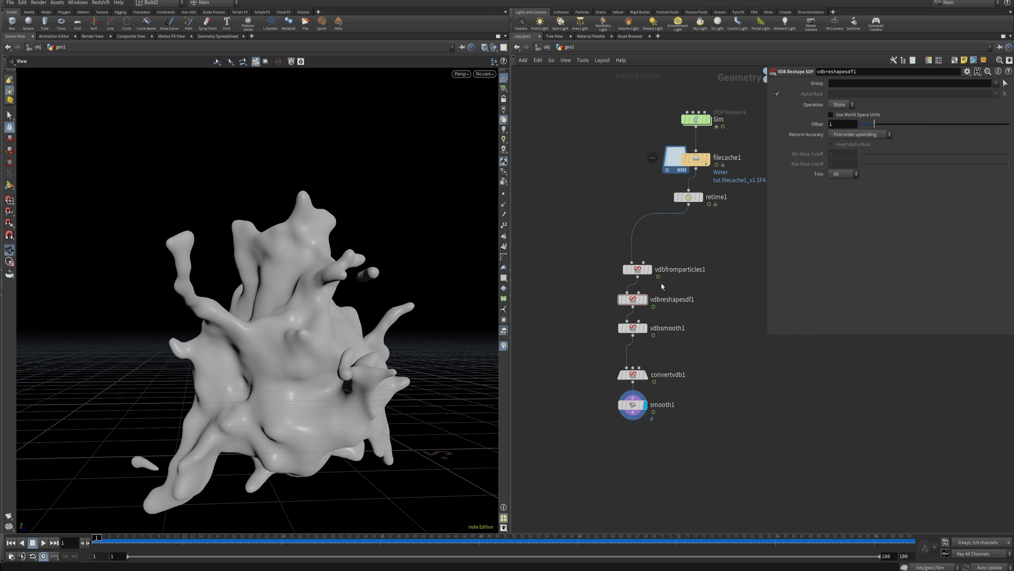
{"action": "left_click", "coordinate": [696, 195]}
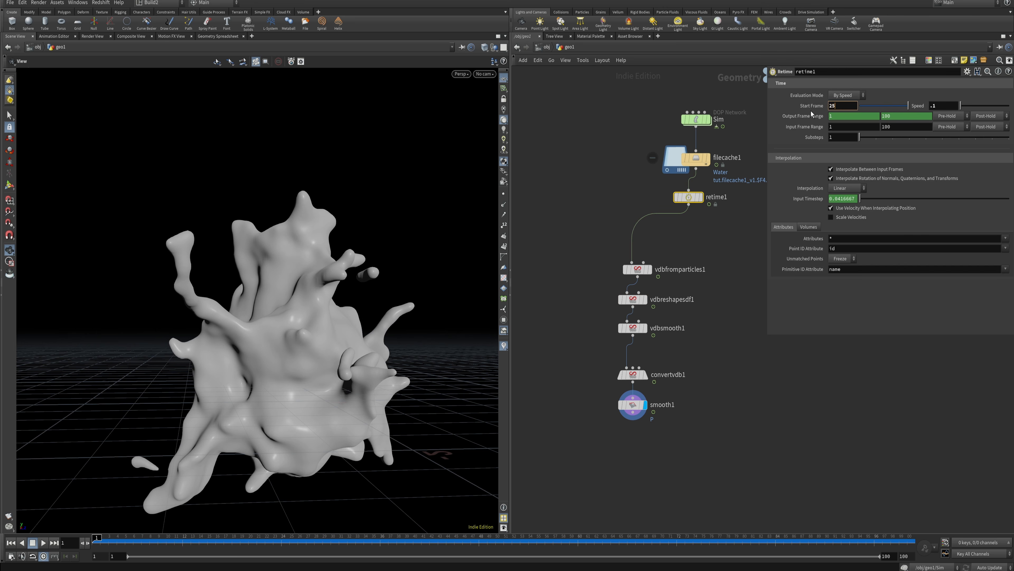
{"action": "left_click_drag", "start_coordinate": [348, 264], "coordinate": [207, 260]}
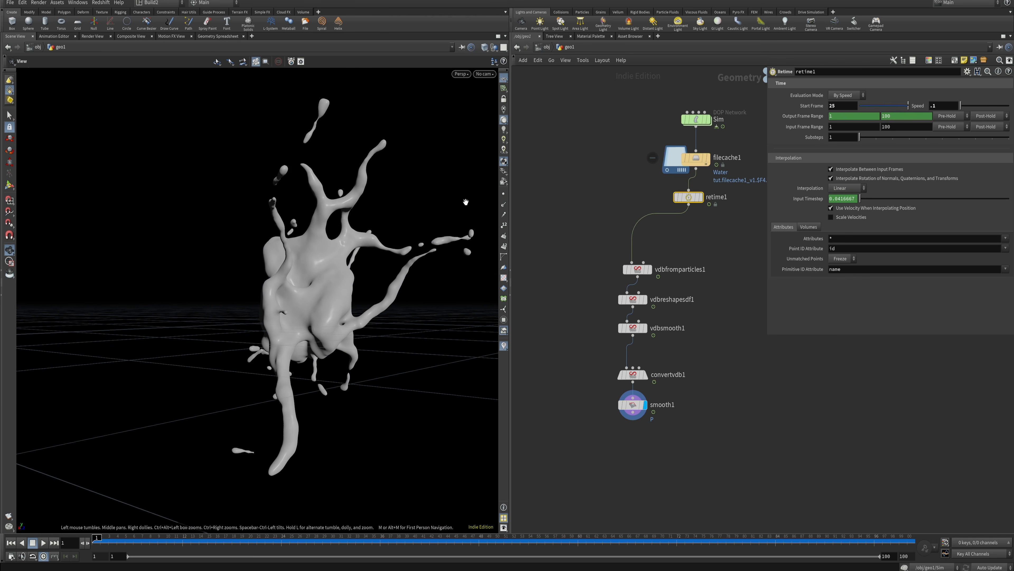
{"action": "left_click_drag", "start_coordinate": [340, 243], "coordinate": [394, 228]}
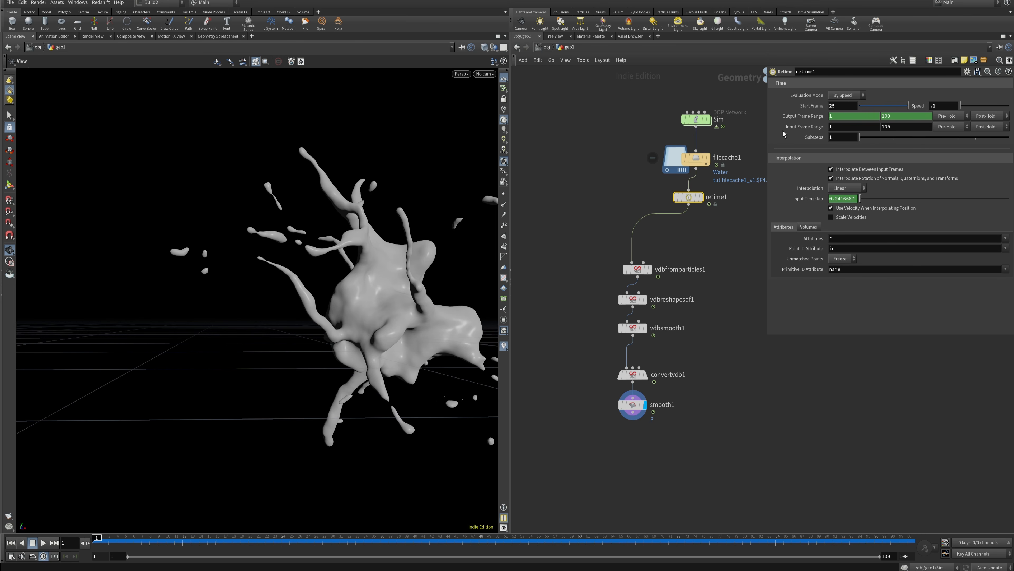
- Set the Start Frame of retime1 to 20 and inspect the splash at the end of the frame range
{"action": "key", "text": "BackSpace"}
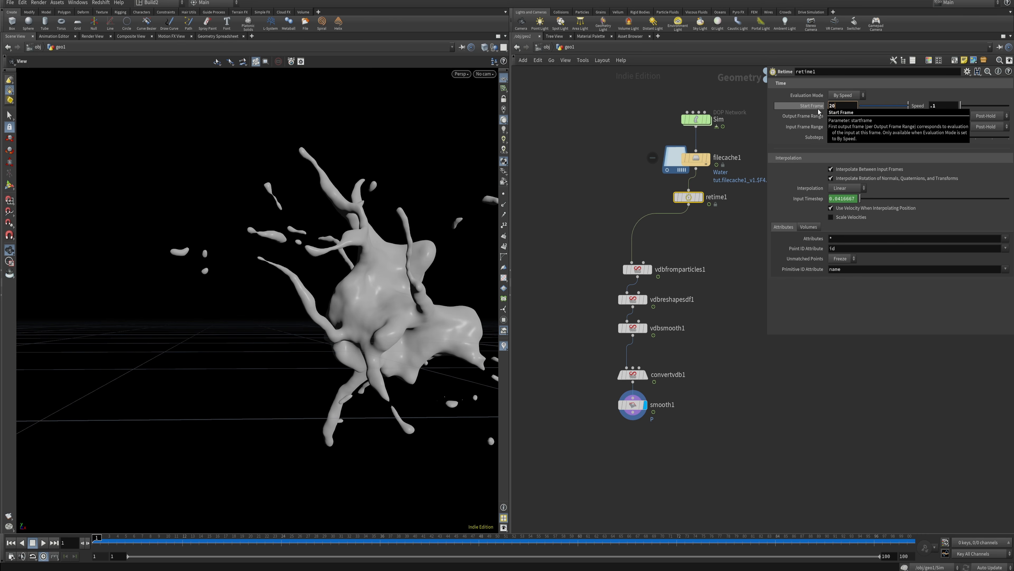
{"action": "left_click_drag", "start_coordinate": [325, 249], "coordinate": [354, 309]}
{"action": "right_click_drag", "start_coordinate": [353, 310], "coordinate": [399, 399]}
{"action": "left_click_drag", "start_coordinate": [400, 400], "coordinate": [351, 564]}
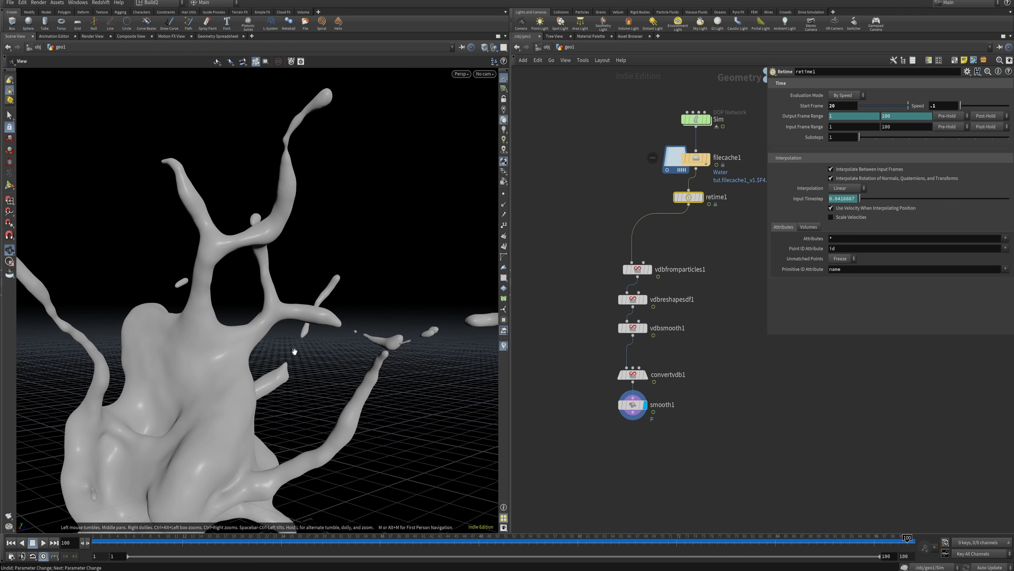
{"action": "left_click_drag", "start_coordinate": [293, 353], "coordinate": [377, 296]}
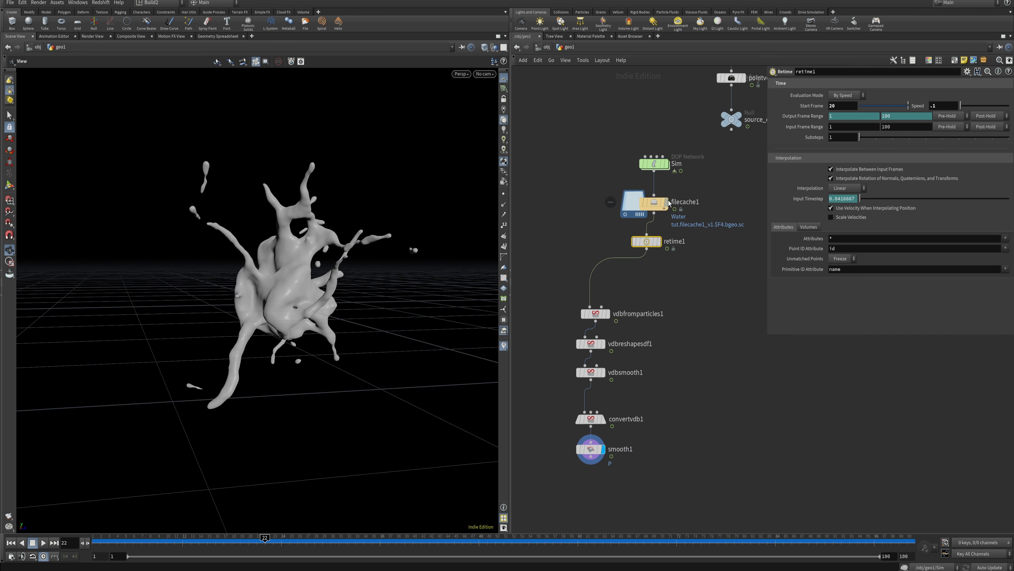
- Look at the raw FLIP particles inside the Sim DOP network, and return to geo1 to view the mesh again
{"action": "left_click", "coordinate": [666, 163]}
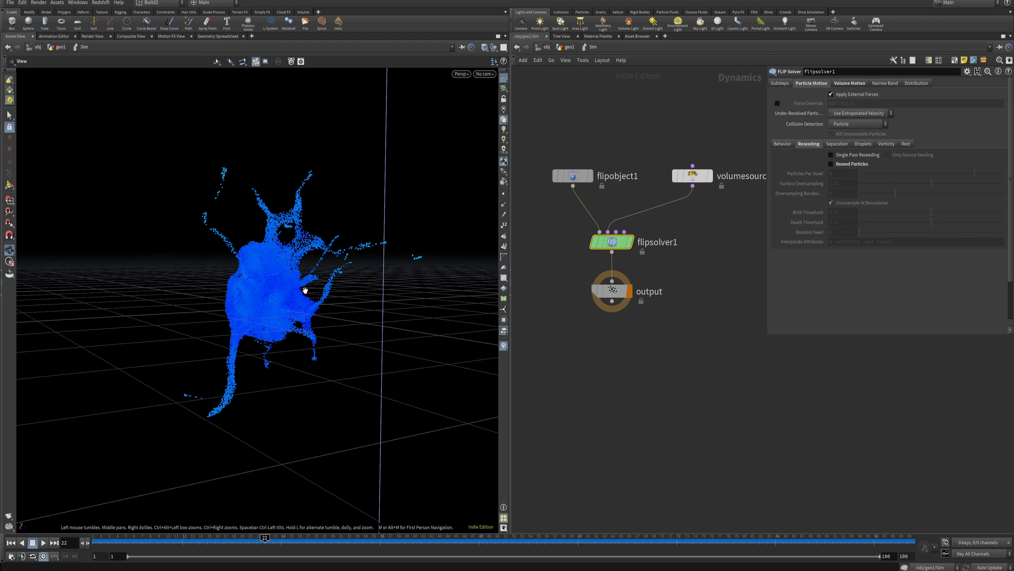
{"action": "right_click_drag", "start_coordinate": [272, 302], "coordinate": [302, 296]}
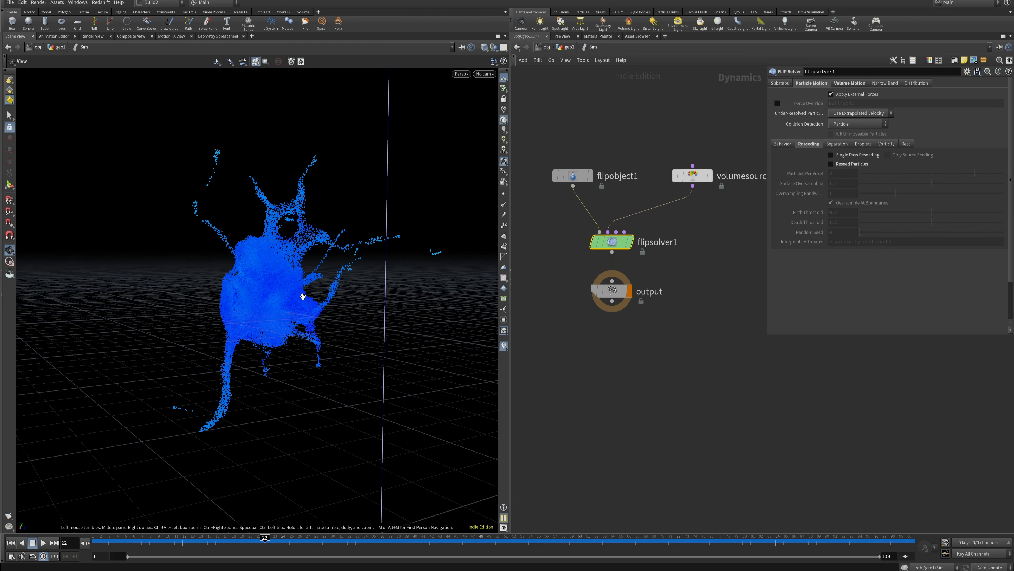
{"action": "left_click_drag", "start_coordinate": [296, 309], "coordinate": [265, 310]}
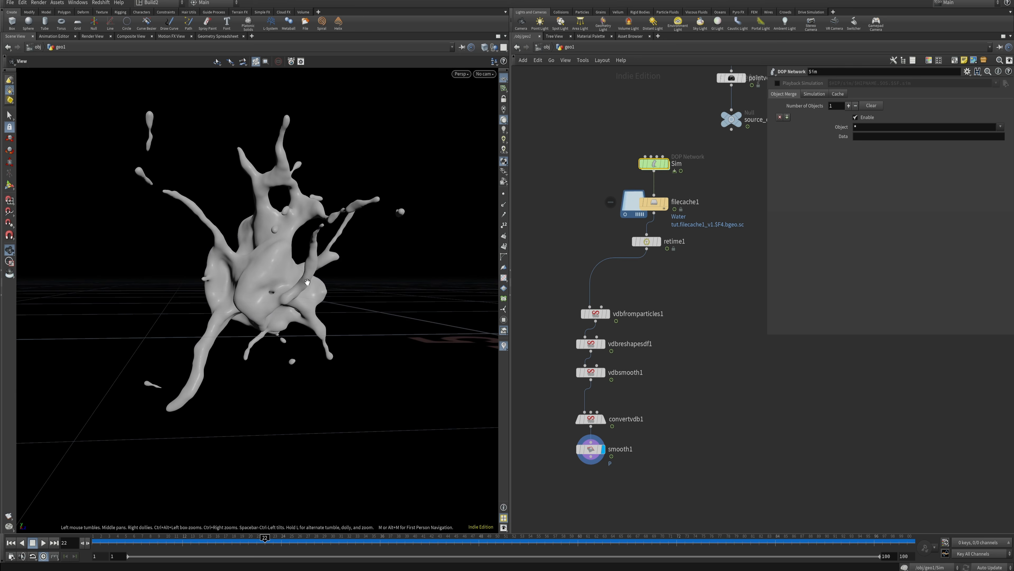
{"action": "left_click_drag", "start_coordinate": [307, 282], "coordinate": [318, 288]}
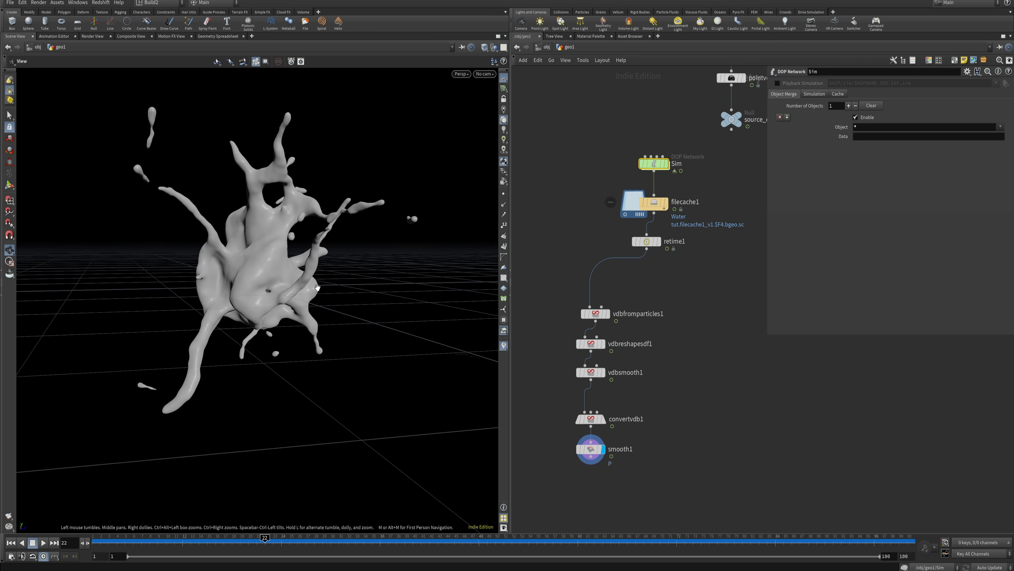
- Move the meshing chain from vdbfromparticles1 down to smooth1 closer to retime1 in the network
{"action": "middle_click_drag", "start_coordinate": [640, 449], "coordinate": [646, 400]}
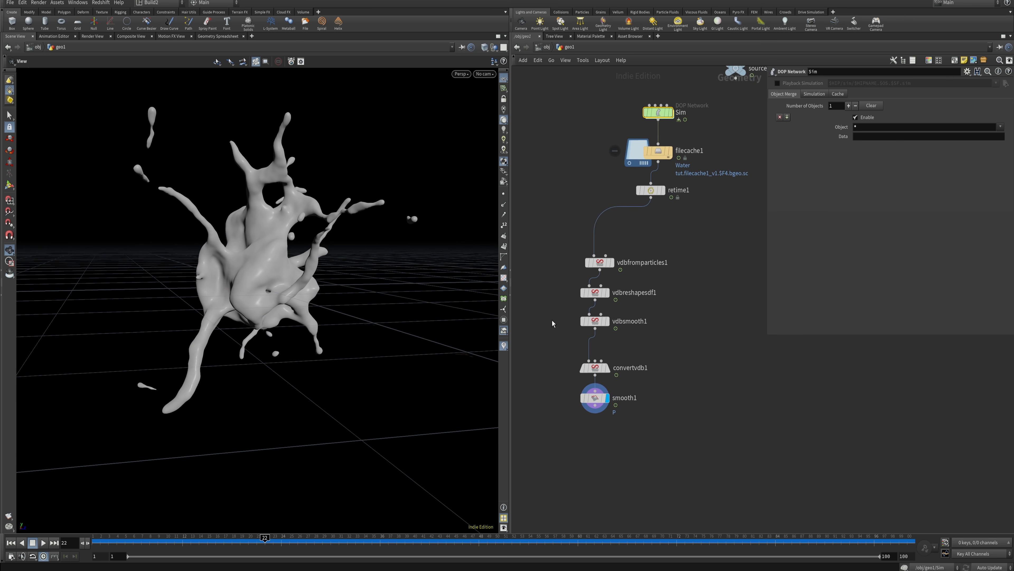
{"action": "left_click_drag", "start_coordinate": [690, 456], "coordinate": [604, 270]}
{"action": "left_click_drag", "start_coordinate": [681, 473], "coordinate": [617, 235]}
{"action": "left_click", "coordinate": [697, 326]}
{"action": "middle_click_drag", "start_coordinate": [683, 440], "coordinate": [683, 436]}
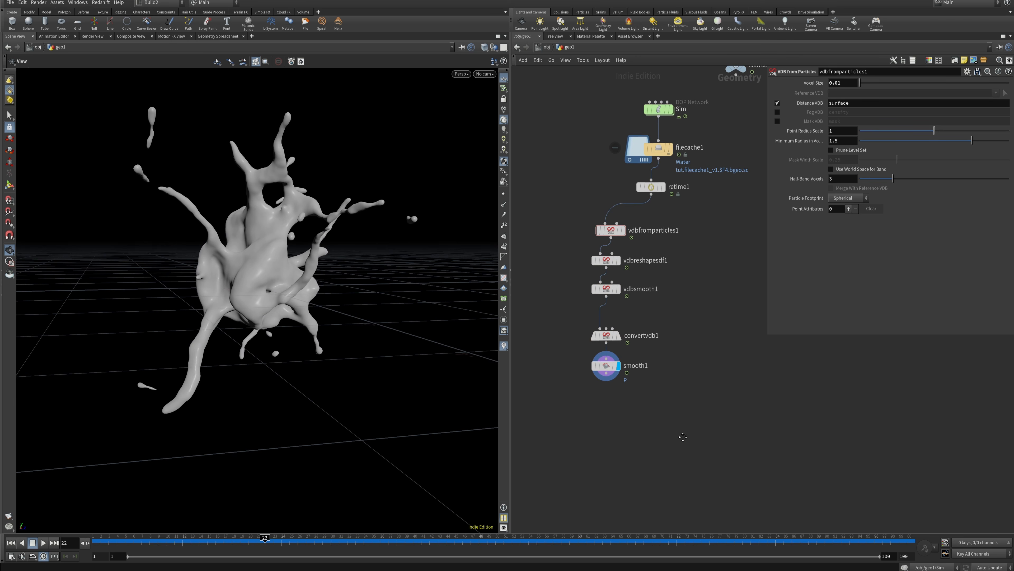
- Add a ROP Alembic Output node below smooth1 and connect it to the smoothed mesh
{"action": "key", "text": "ctrl+z"}
{"action": "key", "text": "Tab"}
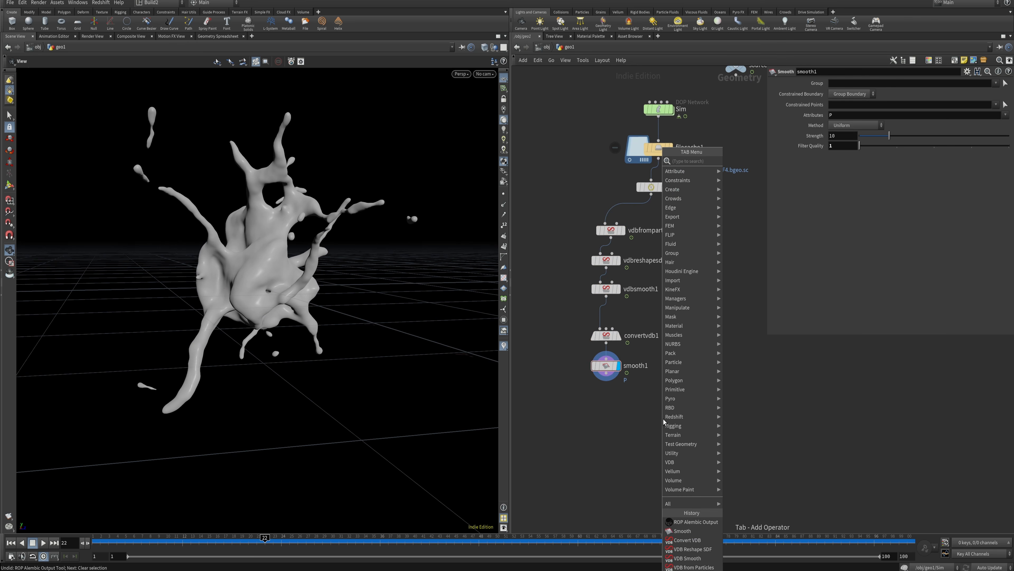
{"action": "type", "text": "rop"}
{"action": "key", "text": "Down"}
{"action": "key", "text": "Return"}
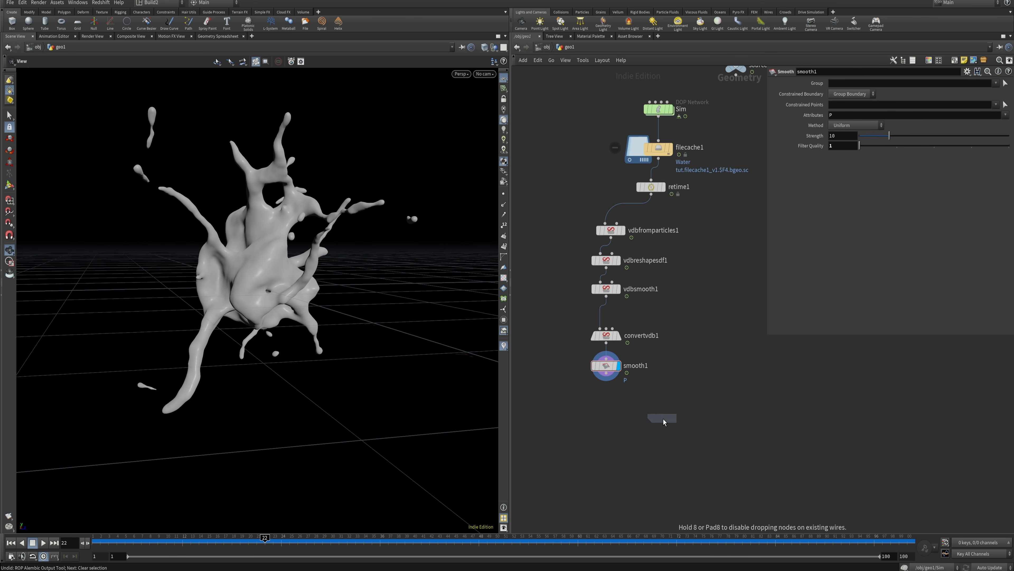
{"action": "left_click", "coordinate": [600, 410]}
{"action": "left_click_drag", "start_coordinate": [600, 408], "coordinate": [591, 406]}
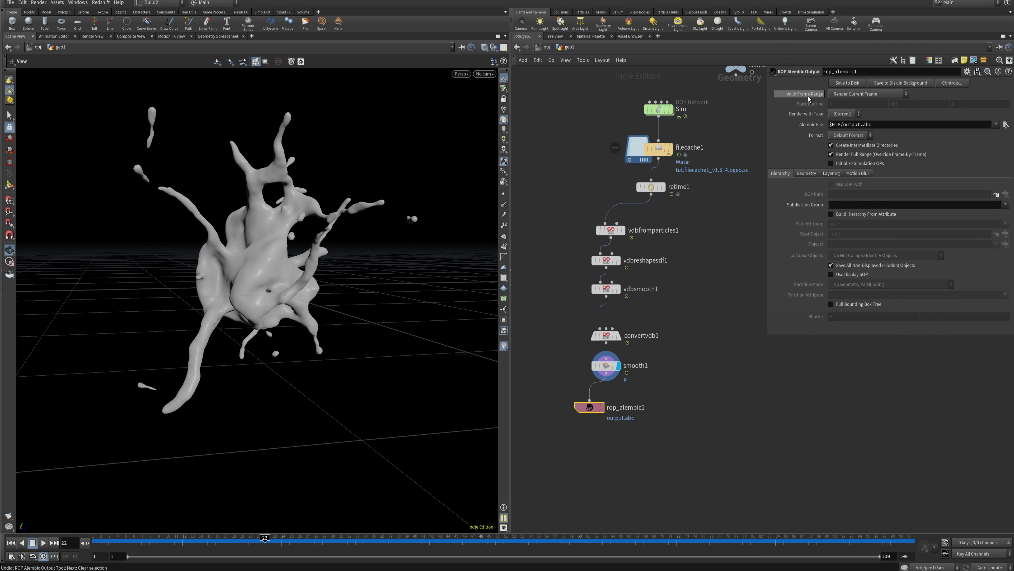
- Export the mesh from rop_alembic1 to $HIP/01_Assets/tut_Water.abc with Valid Frame Range set to Render Frame Range
{"action": "left_click", "coordinate": [859, 94]}
{"action": "left_click", "coordinate": [870, 112]}
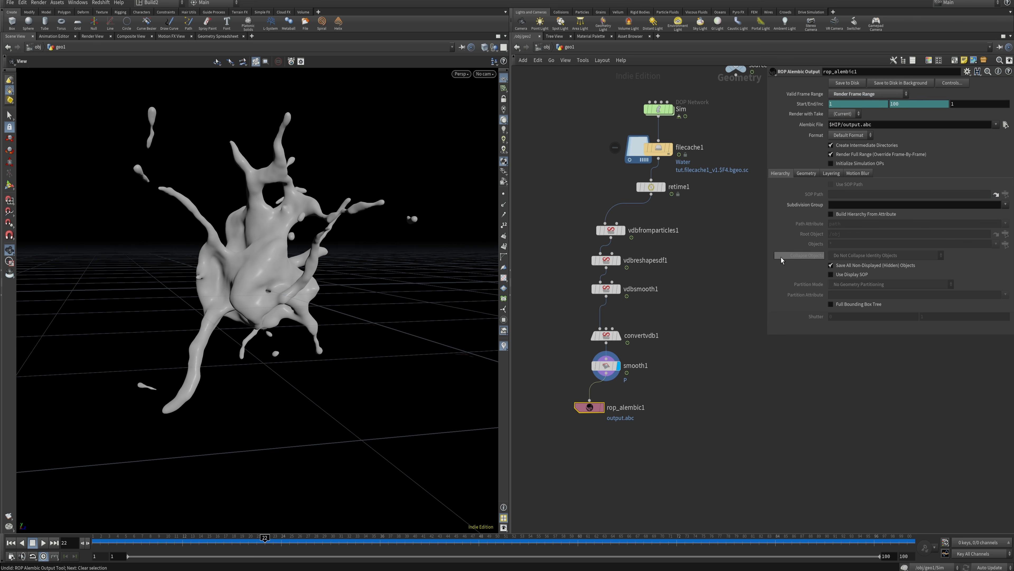
{"action": "left_click", "coordinate": [1005, 125]}
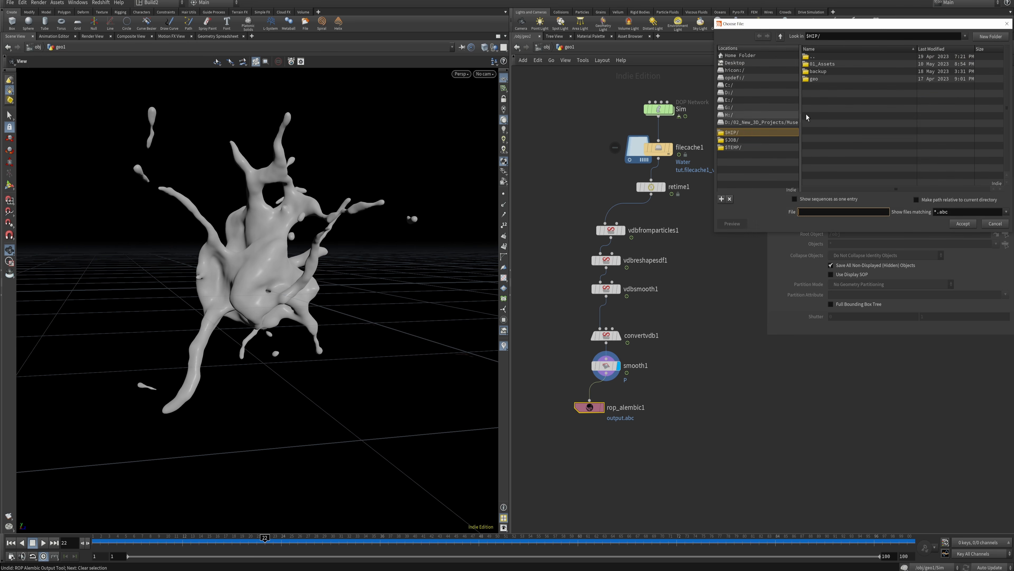
{"action": "double_click", "coordinate": [694, 123]}
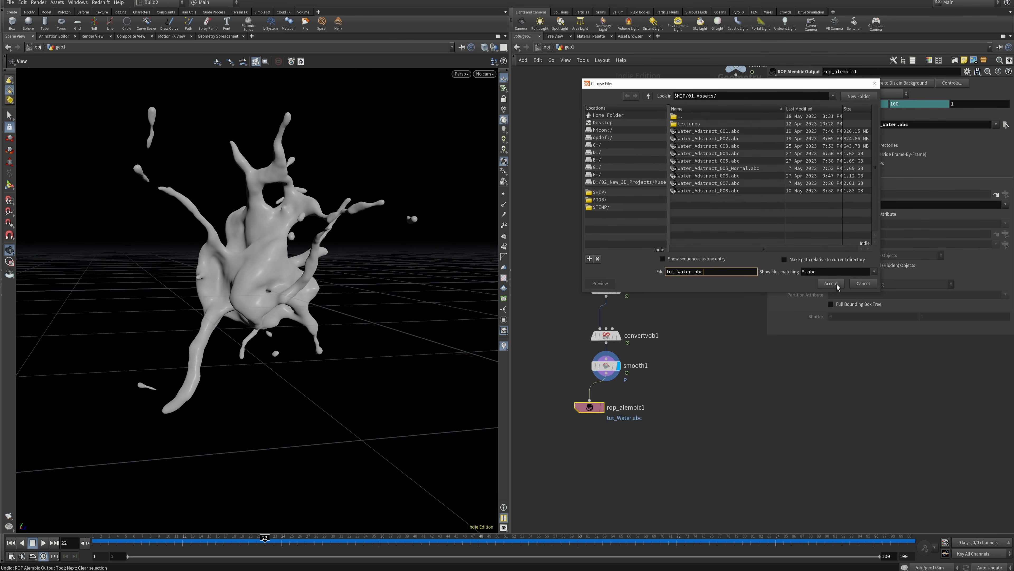
{"action": "left_click", "coordinate": [837, 283]}
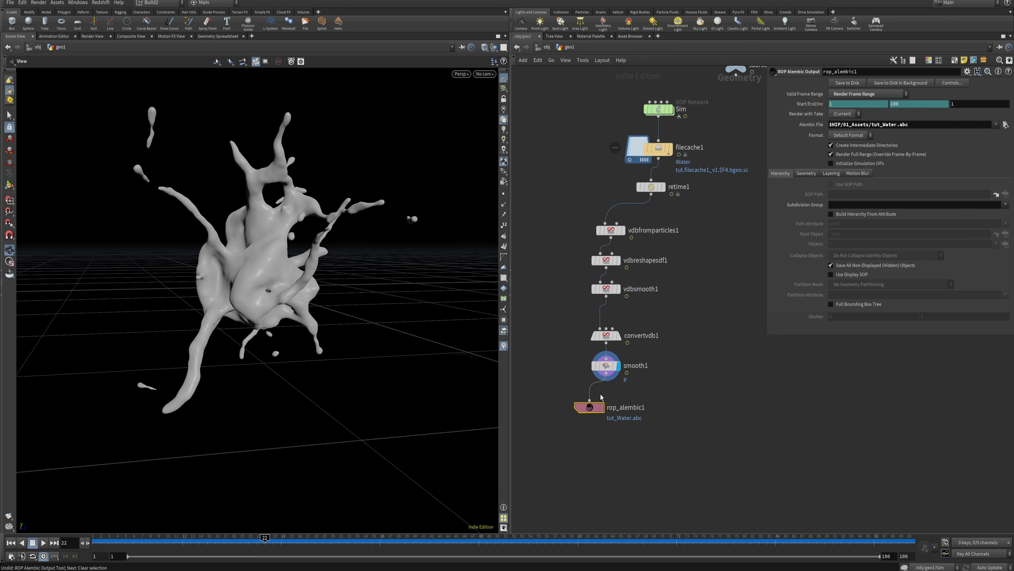
{"action": "left_click", "coordinate": [845, 83]}
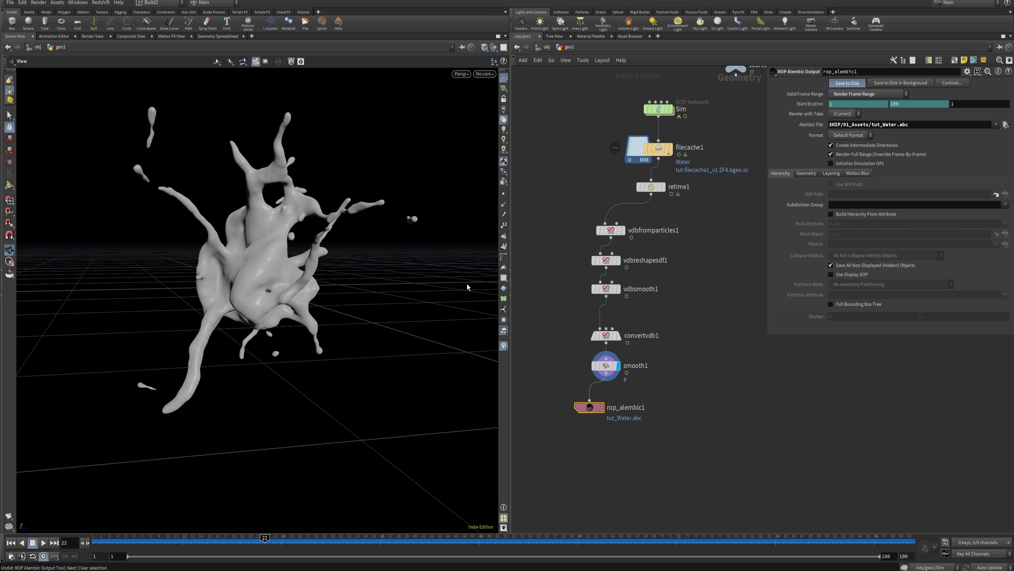